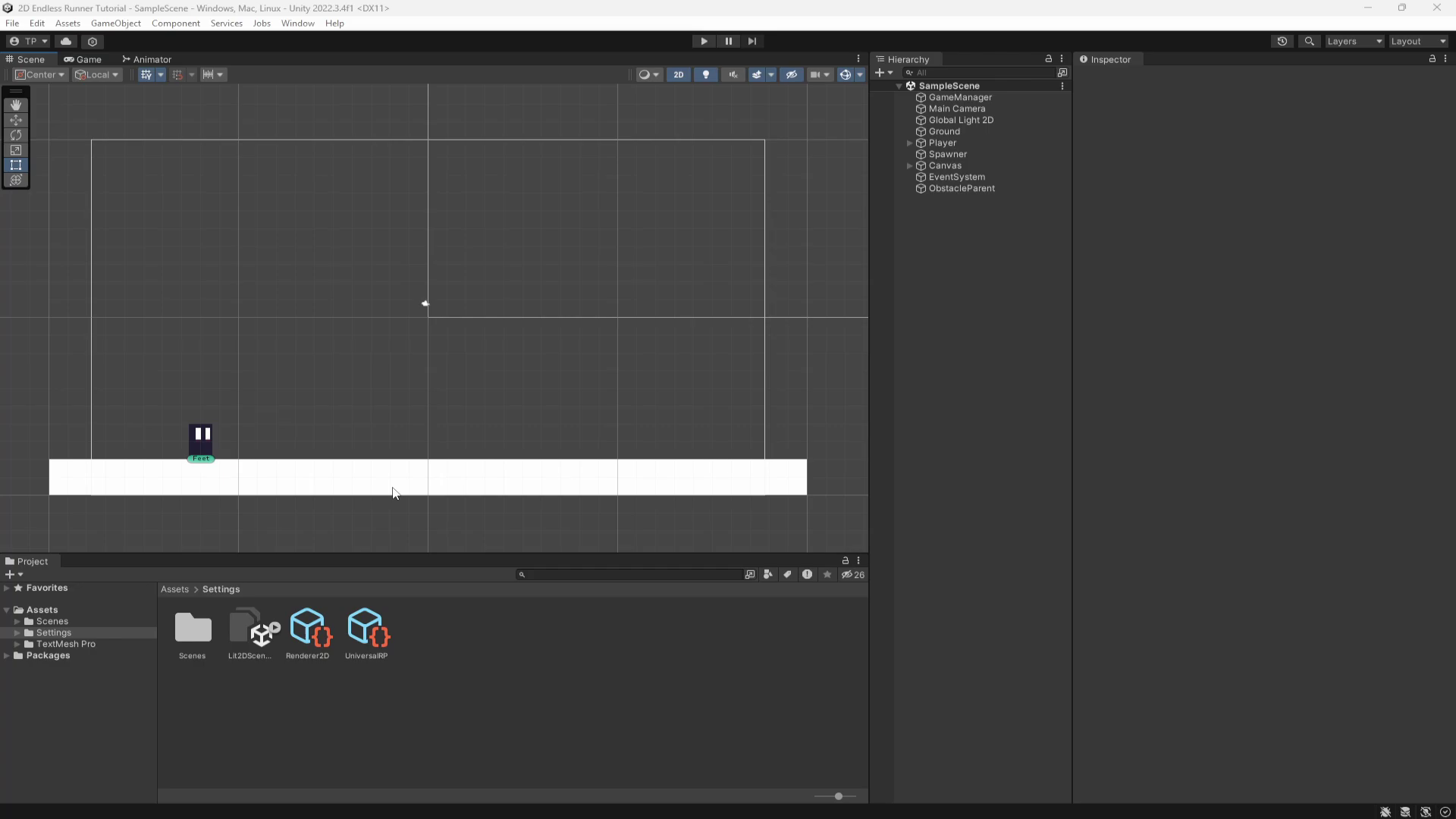
Select the Main Camera in the Hierarchy to inspect it
{"action": "left_click", "coordinate": [295, 23]}
{"action": "left_click", "coordinate": [296, 23]}
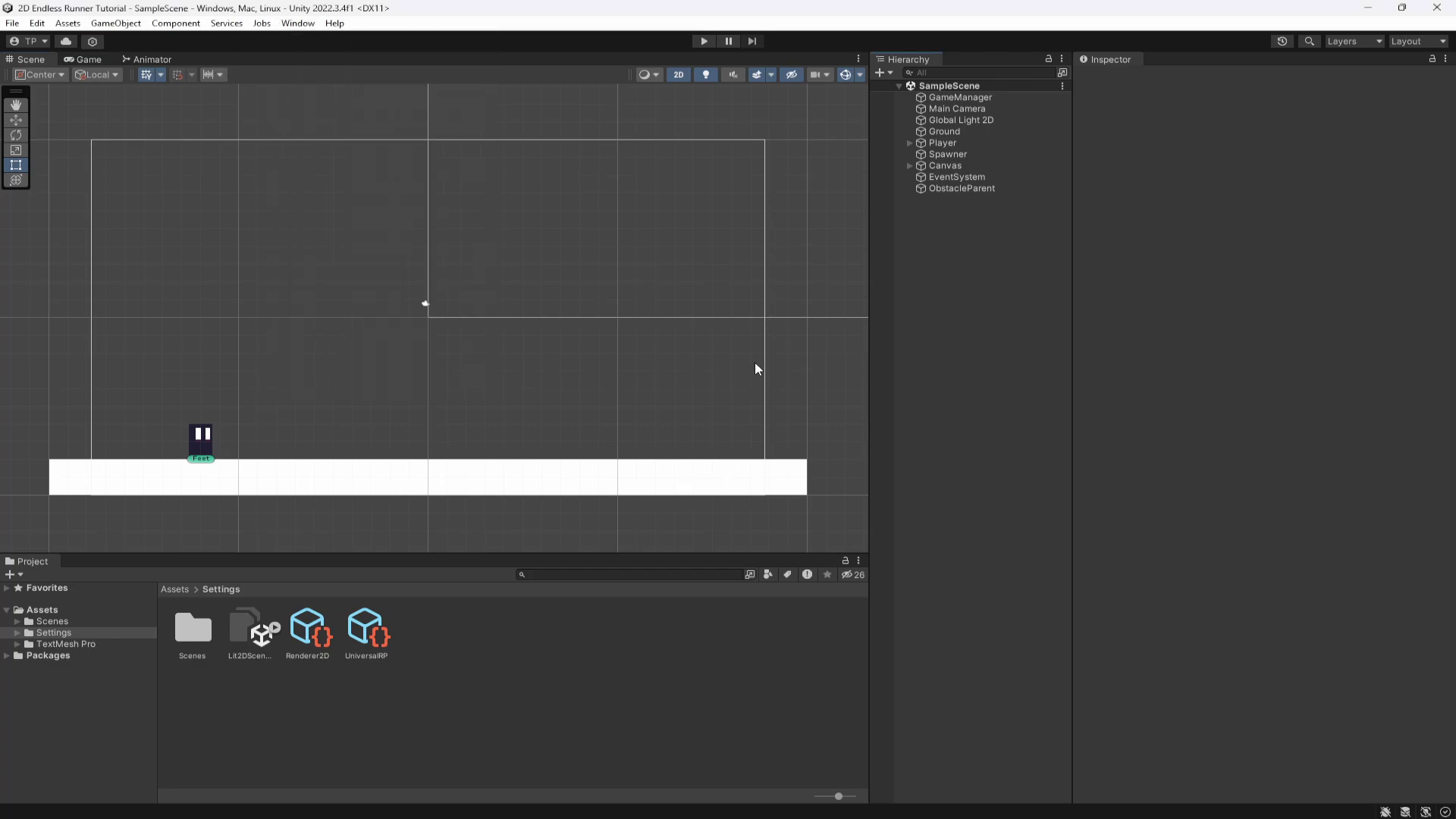
{"action": "right_click", "coordinate": [932, 258]}
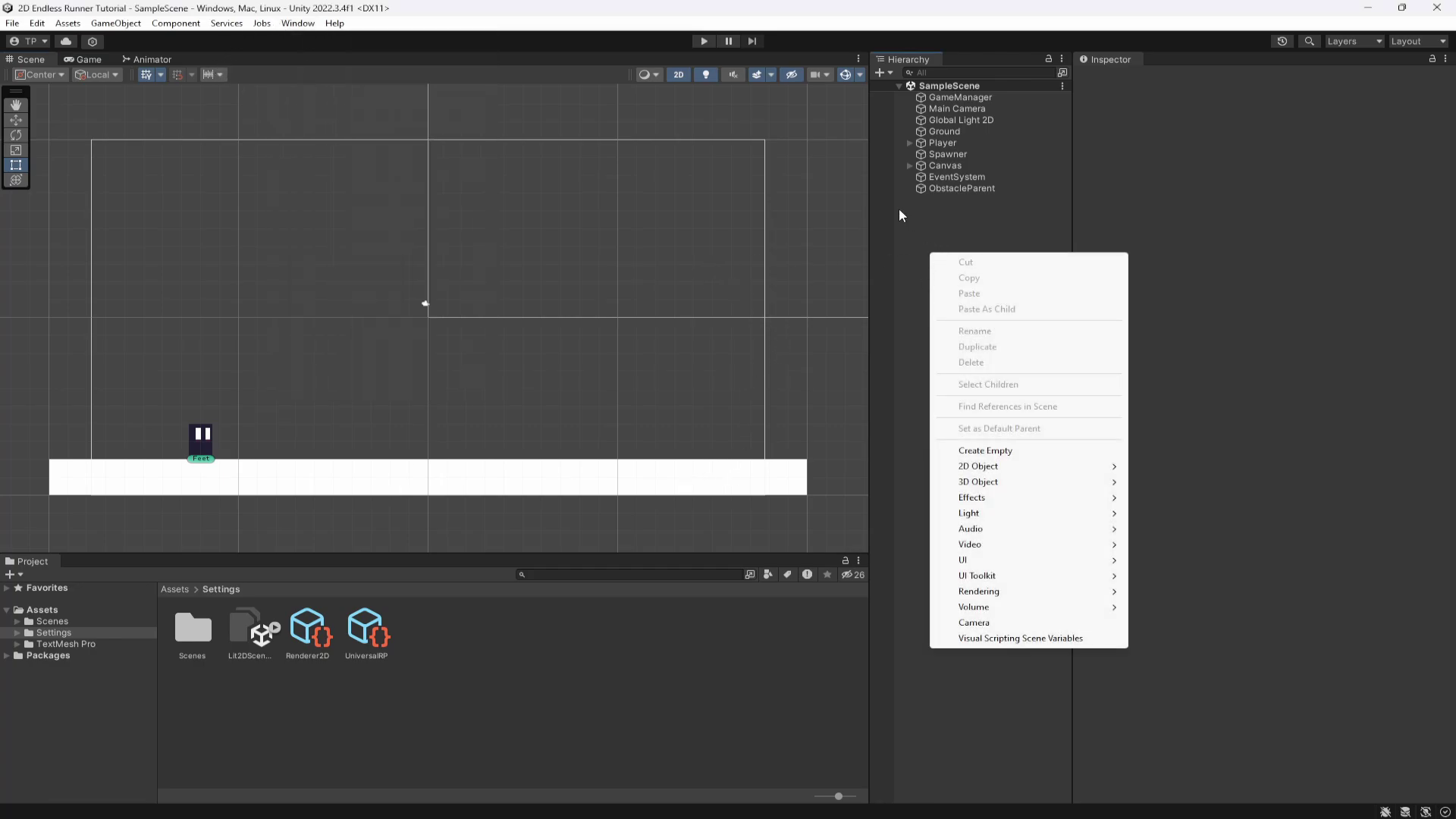
{"action": "right_click", "coordinate": [920, 225]}
{"action": "right_click", "coordinate": [920, 224]}
{"action": "left_click", "coordinate": [936, 214]}
{"action": "left_click", "coordinate": [957, 108]}
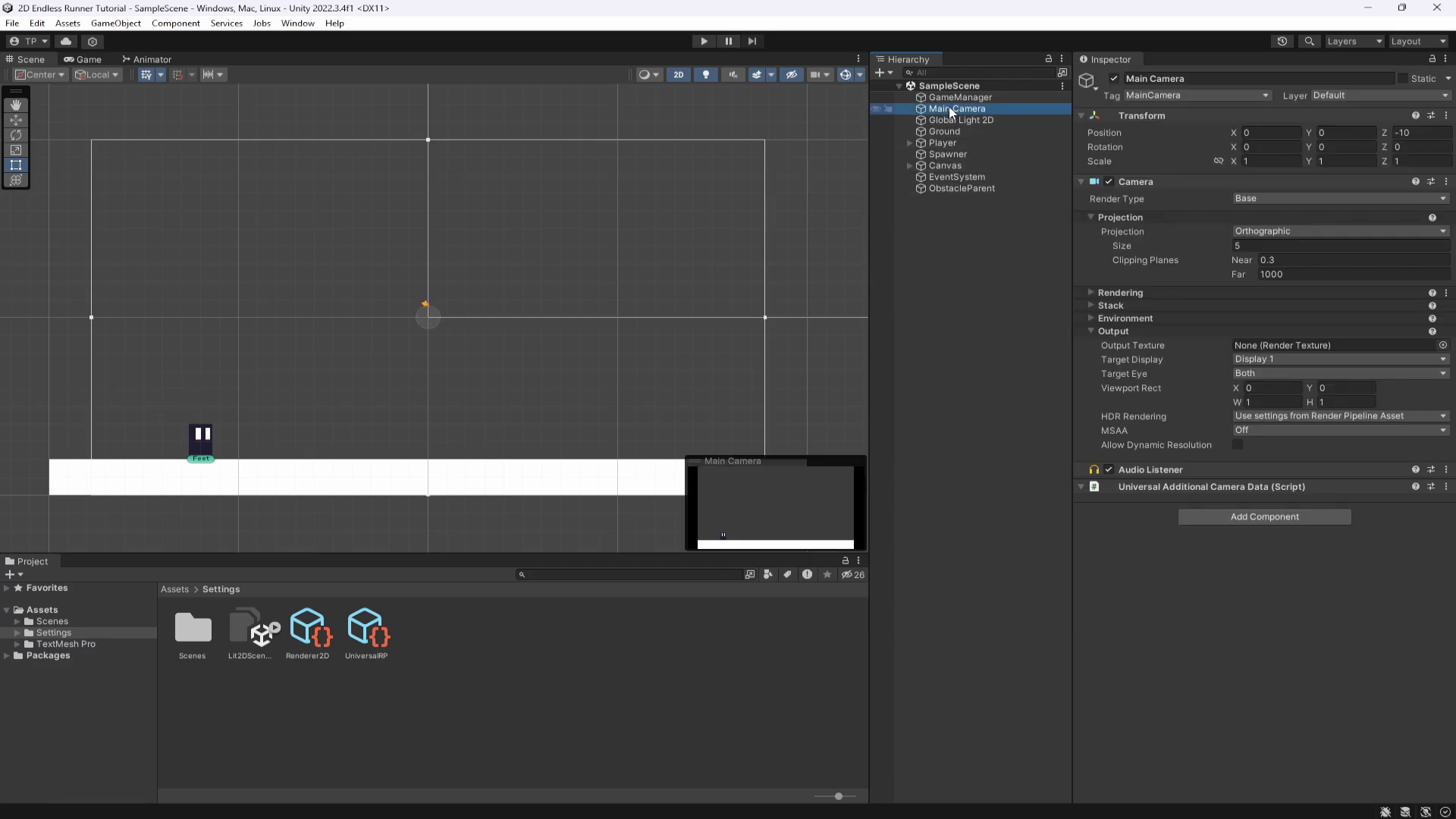
Enable Post Processing on the Main Camera with FXAA anti-aliasing and save the scene
{"action": "left_click", "coordinate": [1122, 294]}
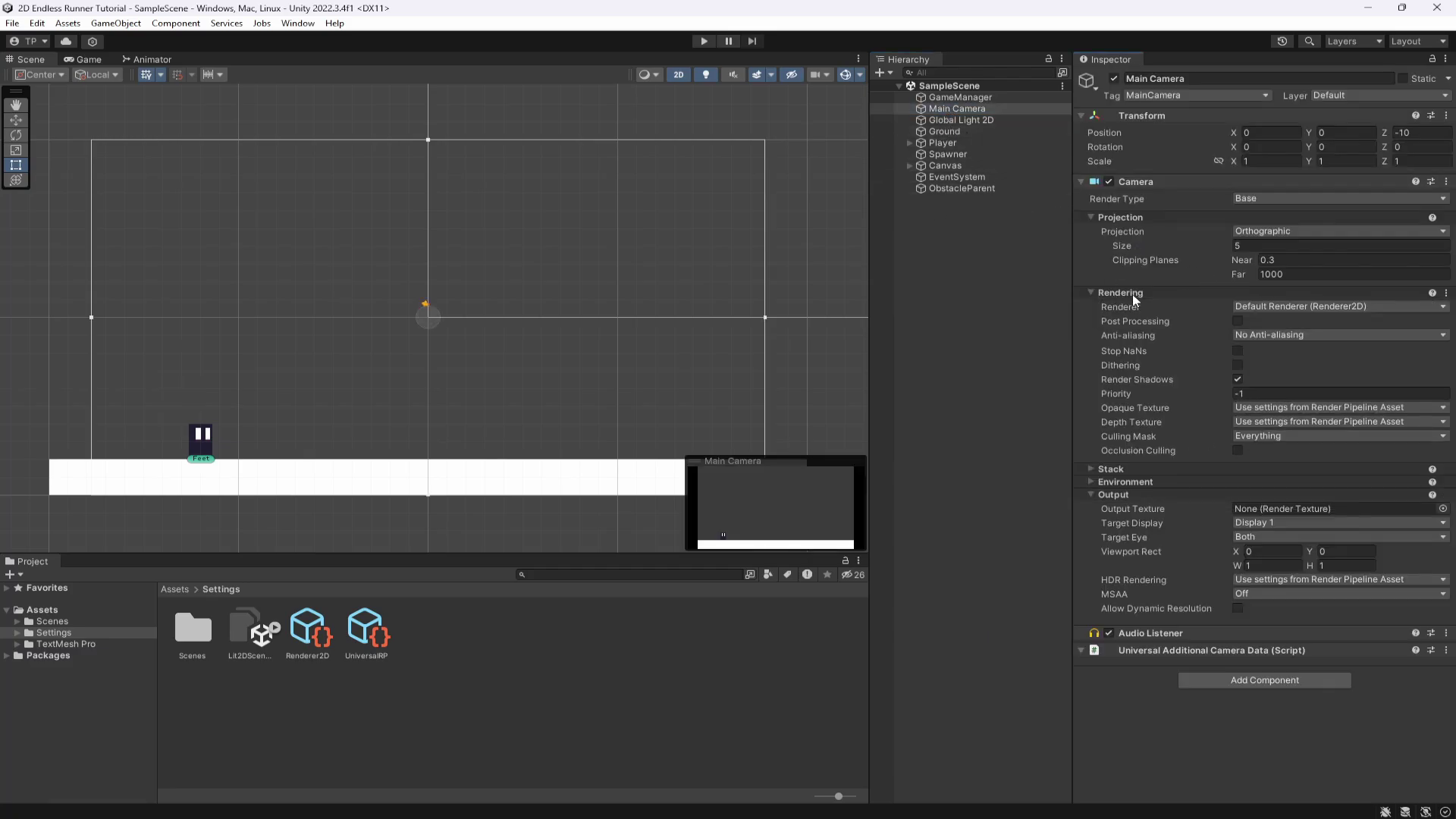
{"action": "left_click", "coordinate": [1236, 321]}
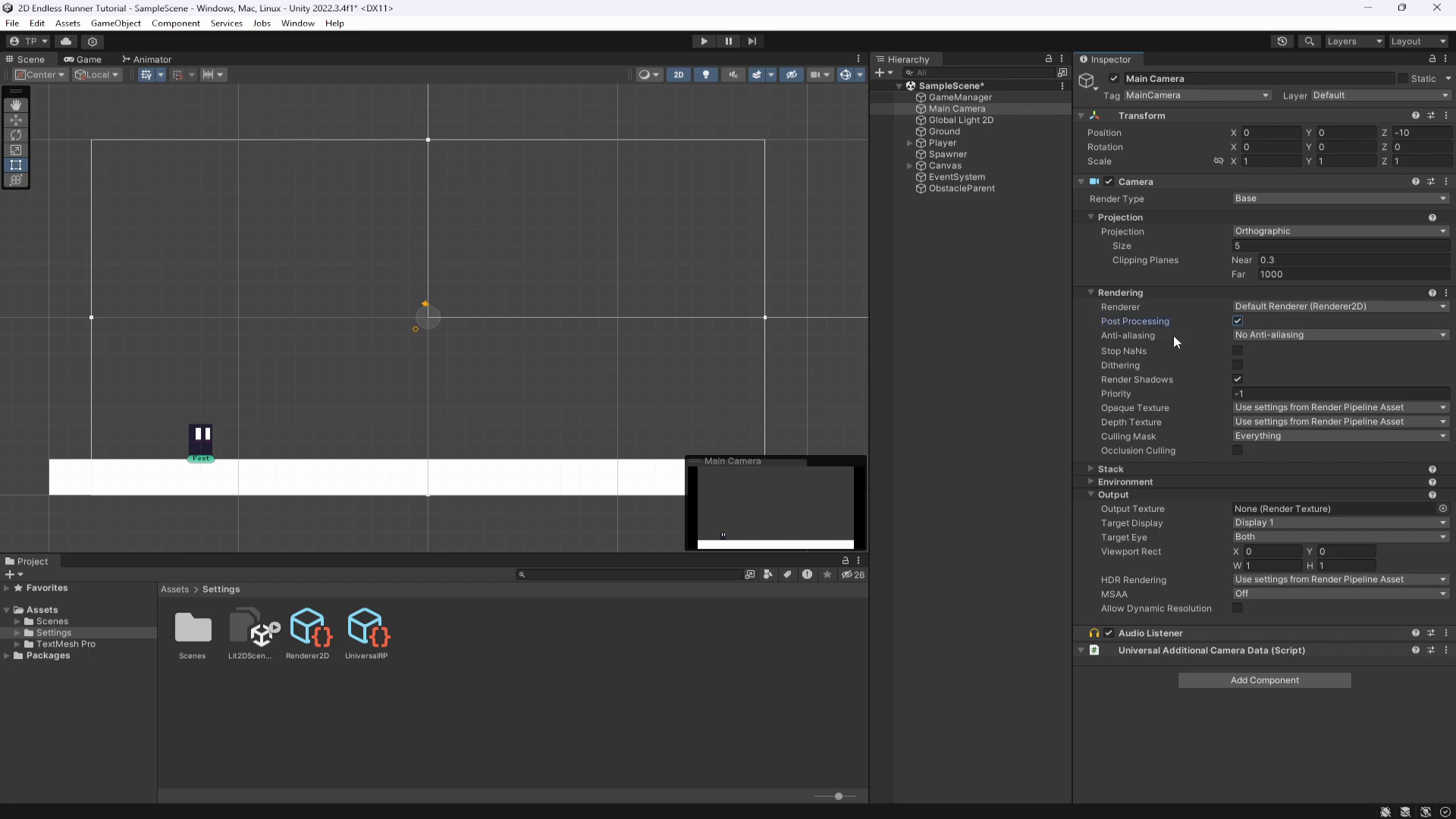
{"action": "left_click", "coordinate": [1238, 334]}
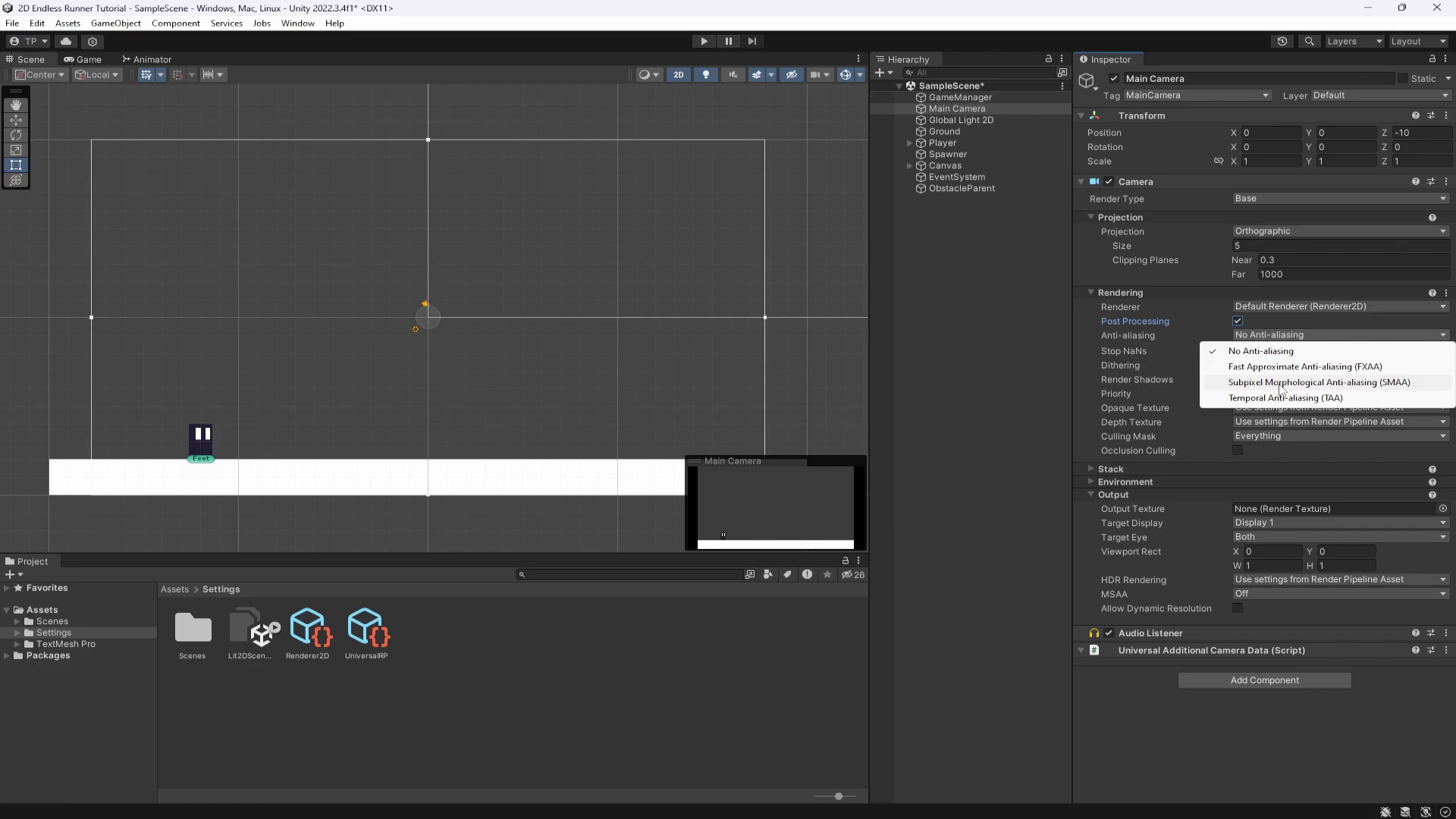
{"action": "left_click", "coordinate": [1281, 367]}
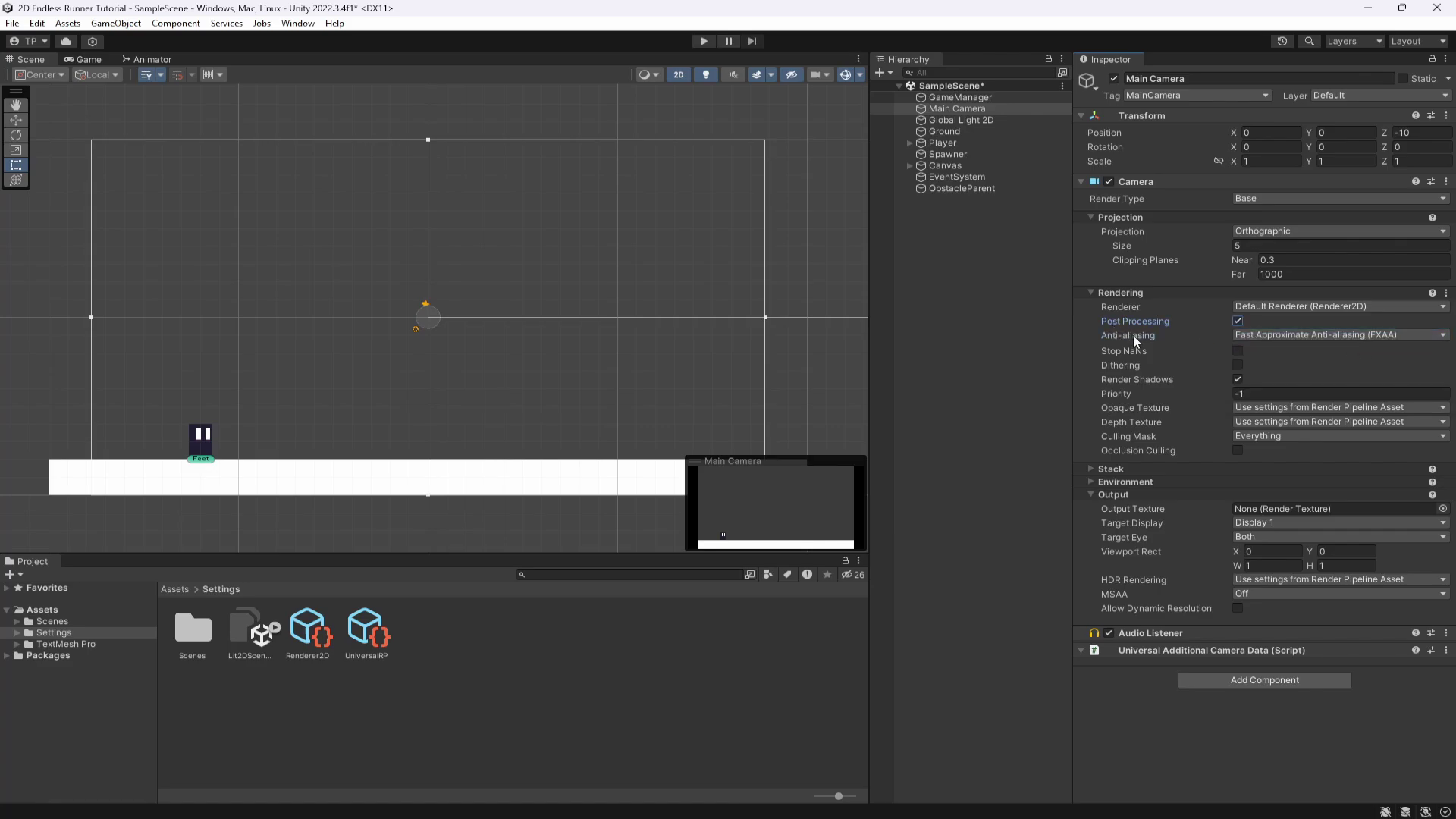
{"action": "double_click", "coordinate": [1238, 320]}
{"action": "key", "text": "ctrl+s"}
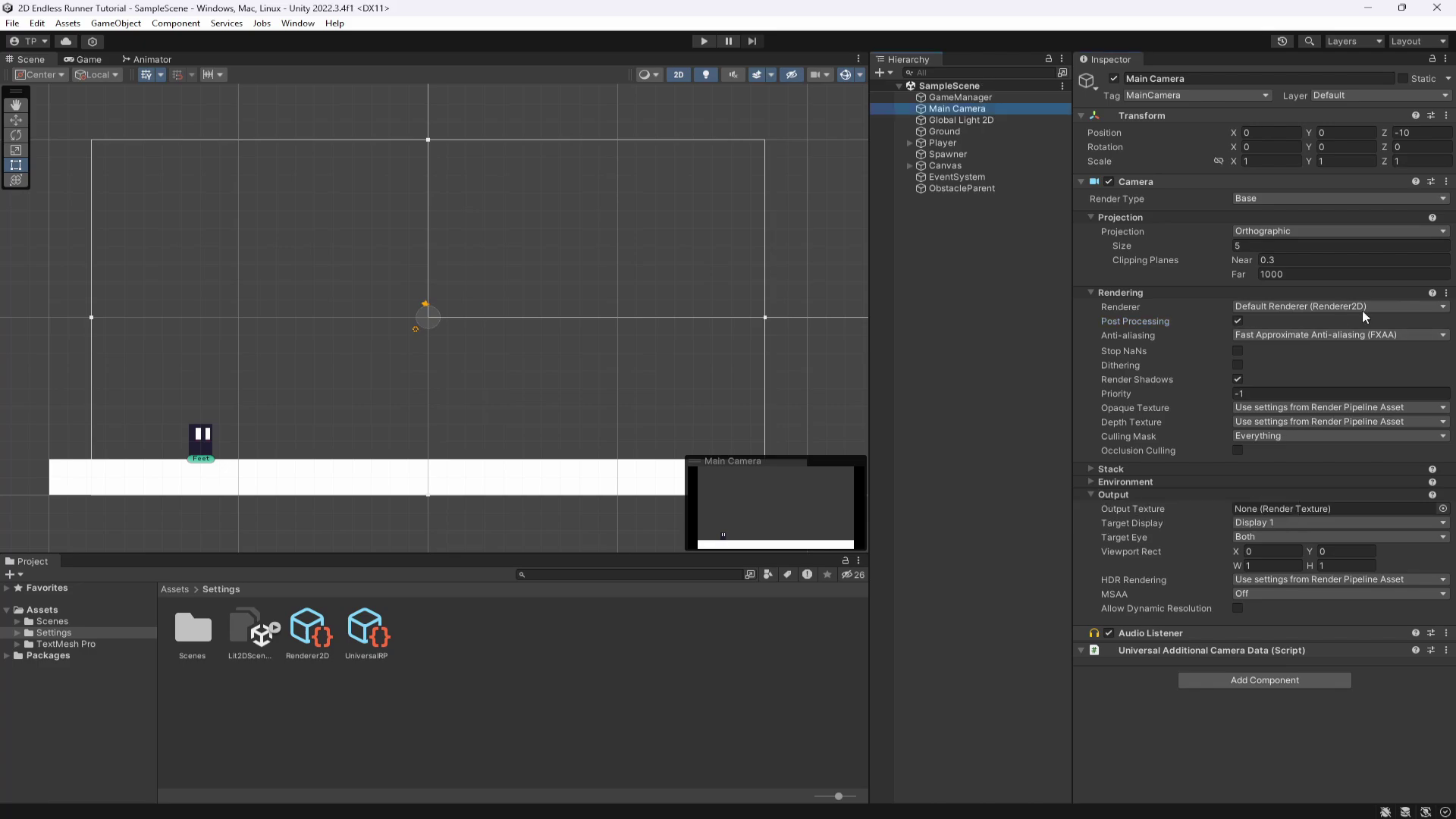
Go to Assets > Settings and select the Renderer2D asset
{"action": "left_click", "coordinate": [957, 237]}
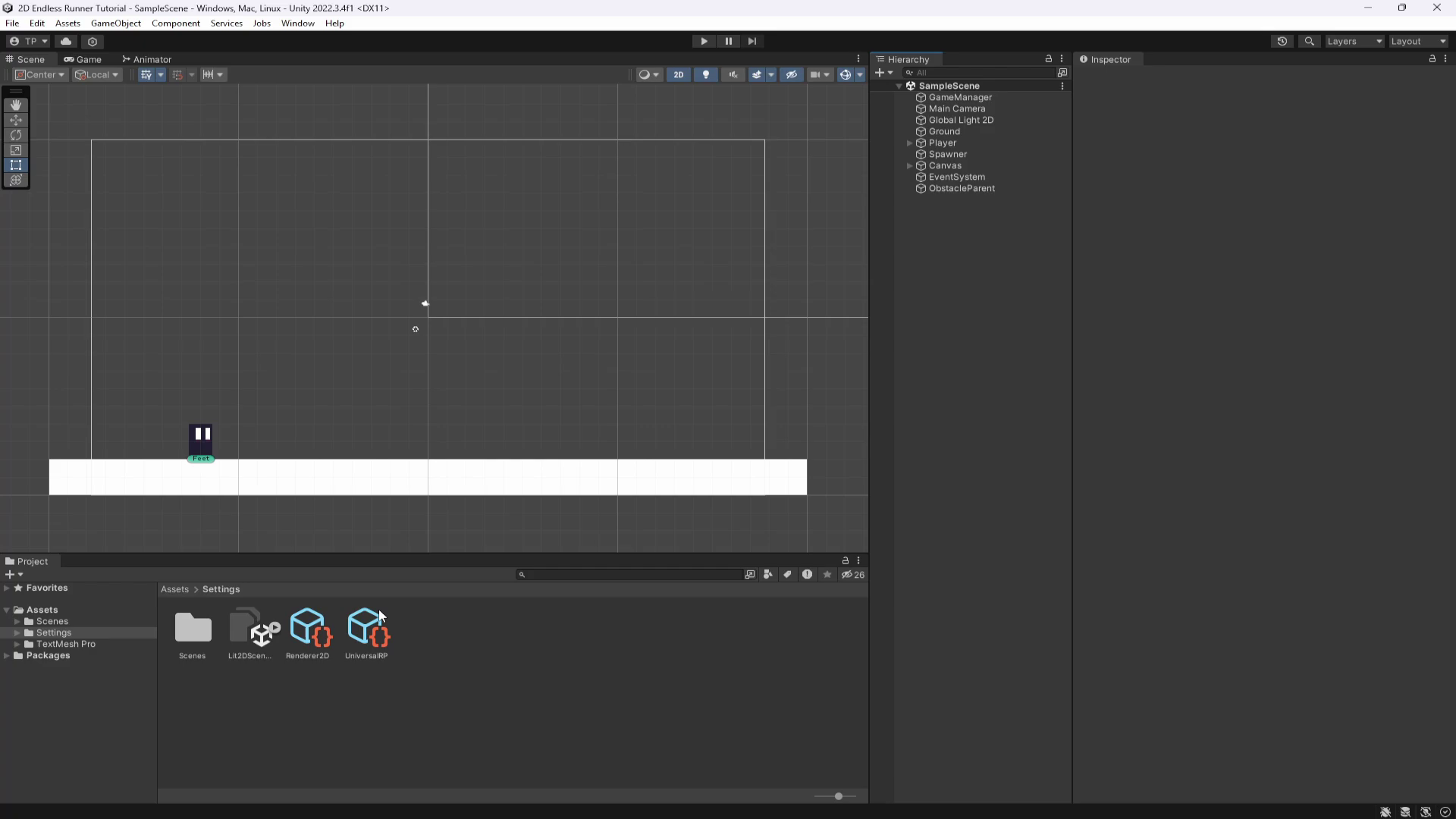
{"action": "left_click", "coordinate": [182, 590]}
{"action": "double_click", "coordinate": [249, 634]}
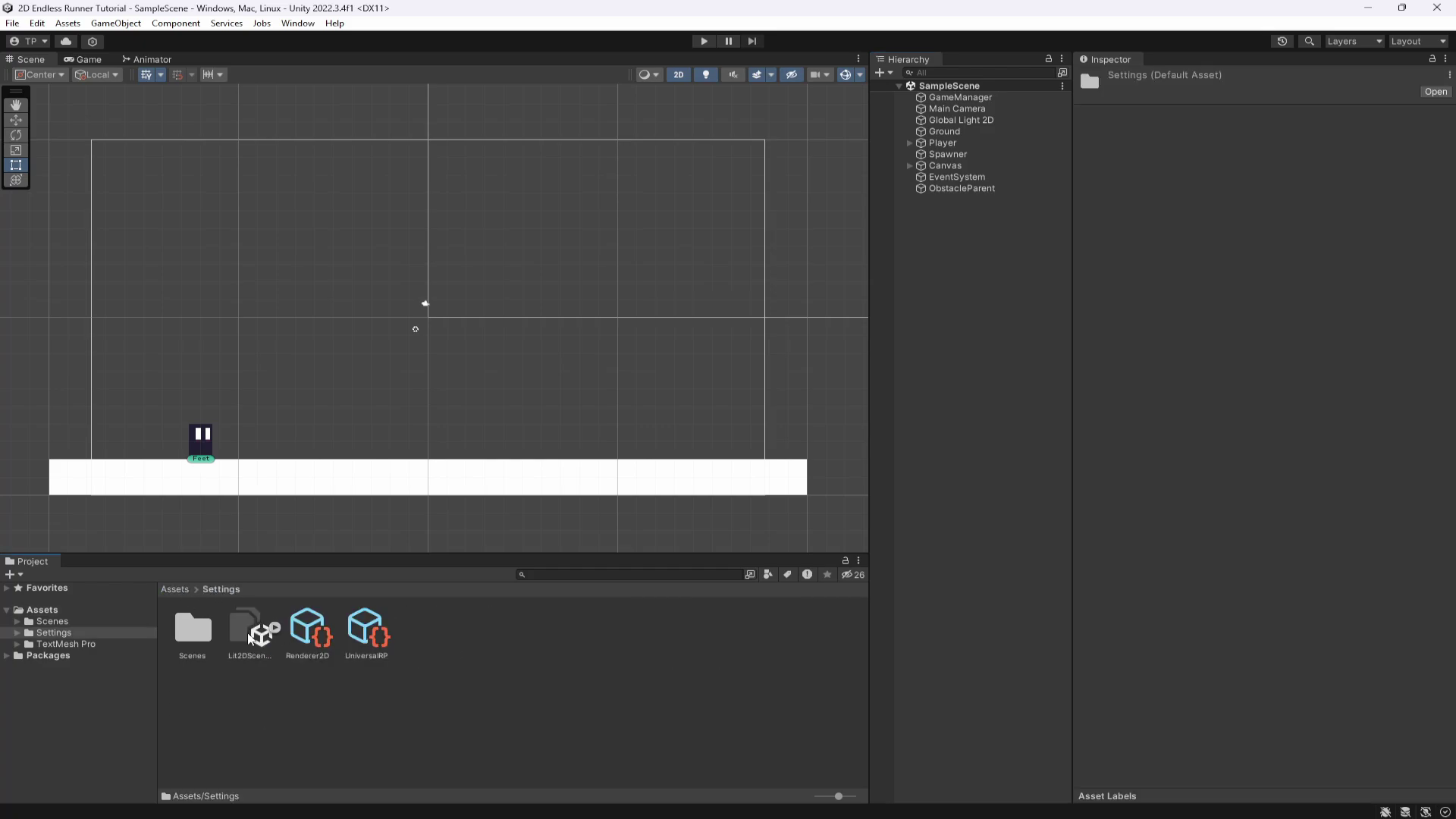
{"action": "left_click", "coordinate": [328, 646]}
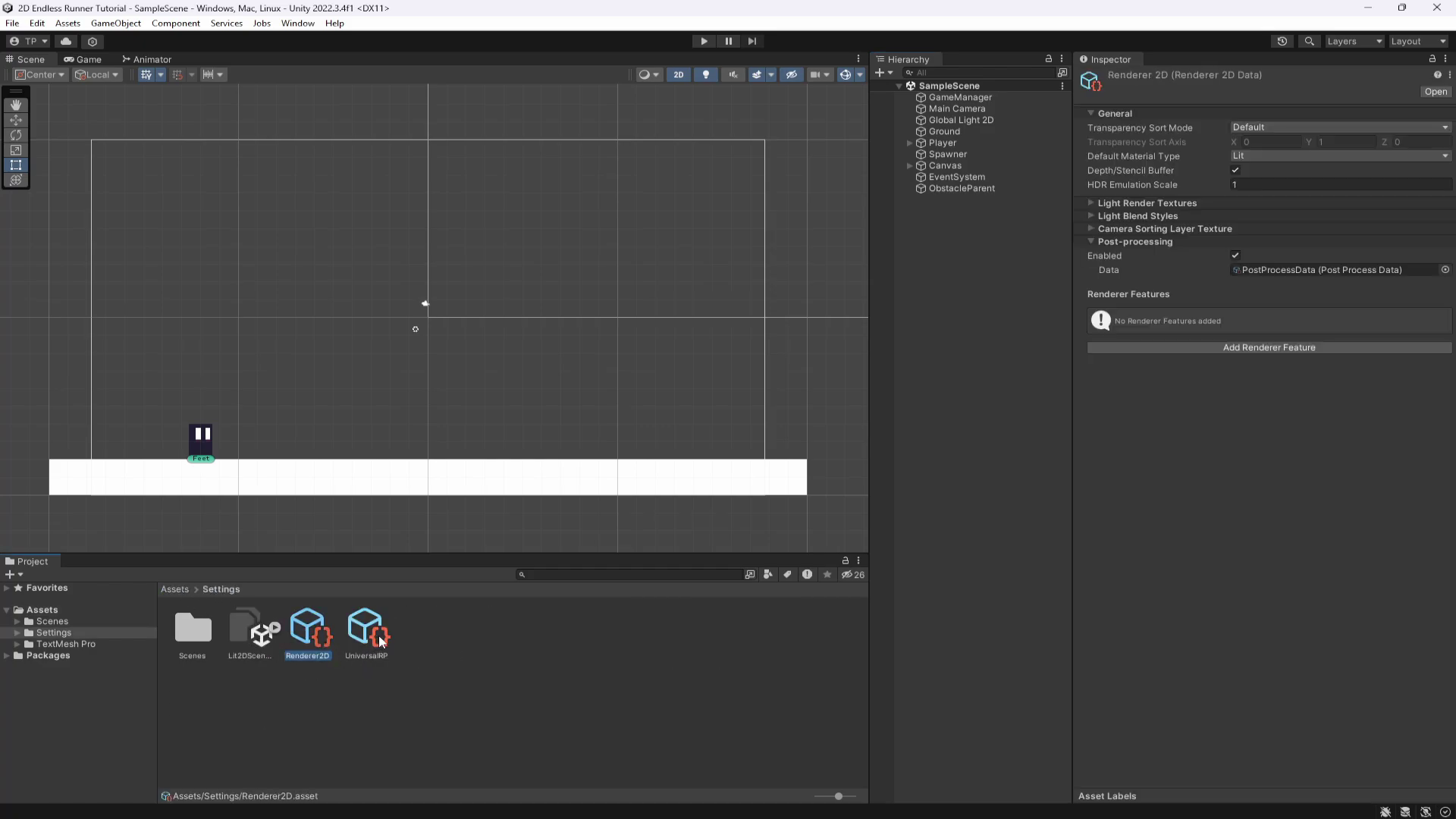
Check Renderer2D's post-processing section and locate its PostProcessData asset in Universal RP Runtime Data
{"action": "left_click", "coordinate": [1124, 242]}
{"action": "left_click", "coordinate": [1124, 243]}
{"action": "double_click", "coordinate": [1304, 271]}
{"action": "left_click", "coordinate": [979, 98]}
{"action": "left_click", "coordinate": [957, 108]}
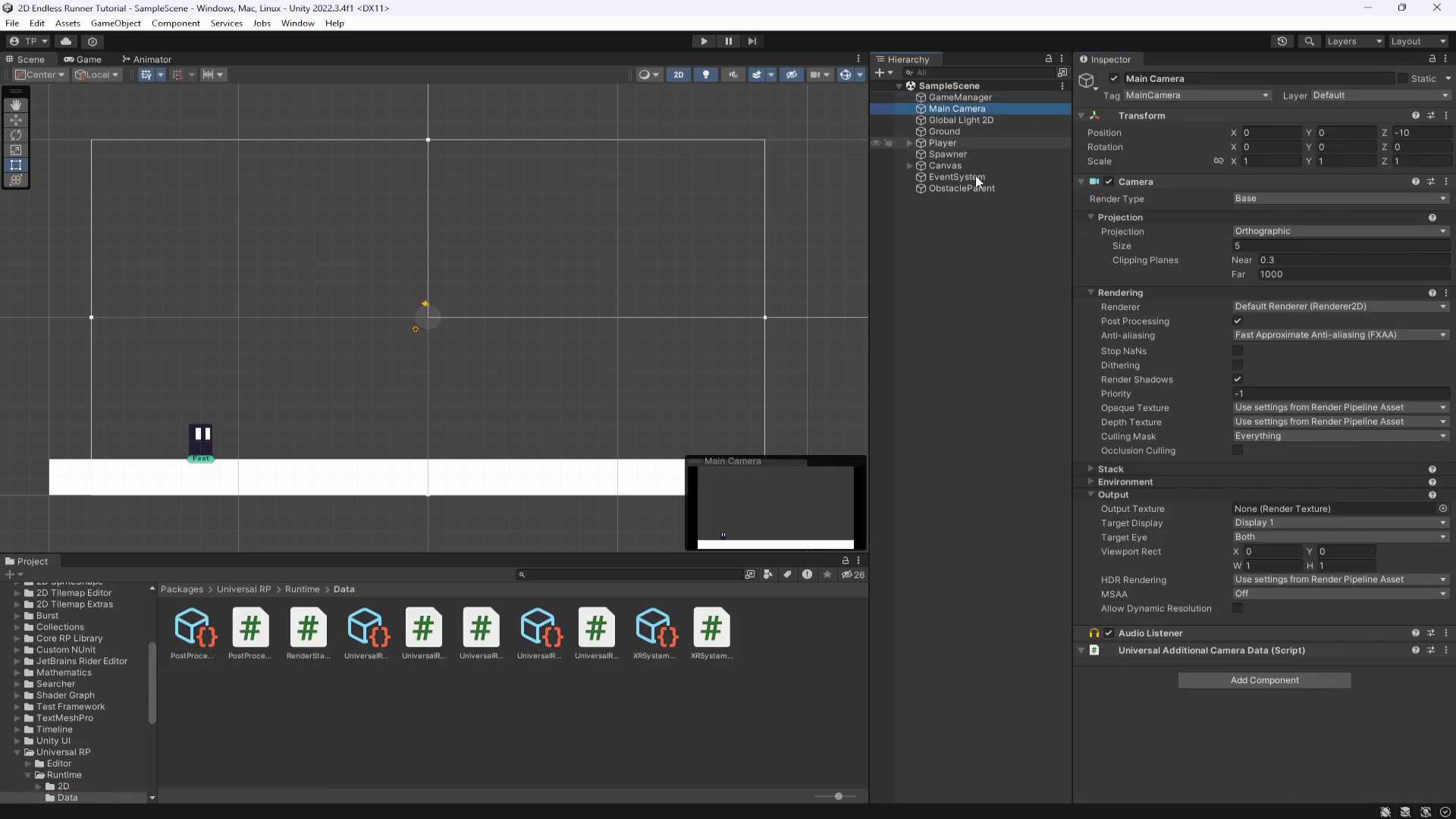
Create a Global Volume with a new Global Volume Profile and switch to the Game view
{"action": "right_click", "coordinate": [962, 240]}
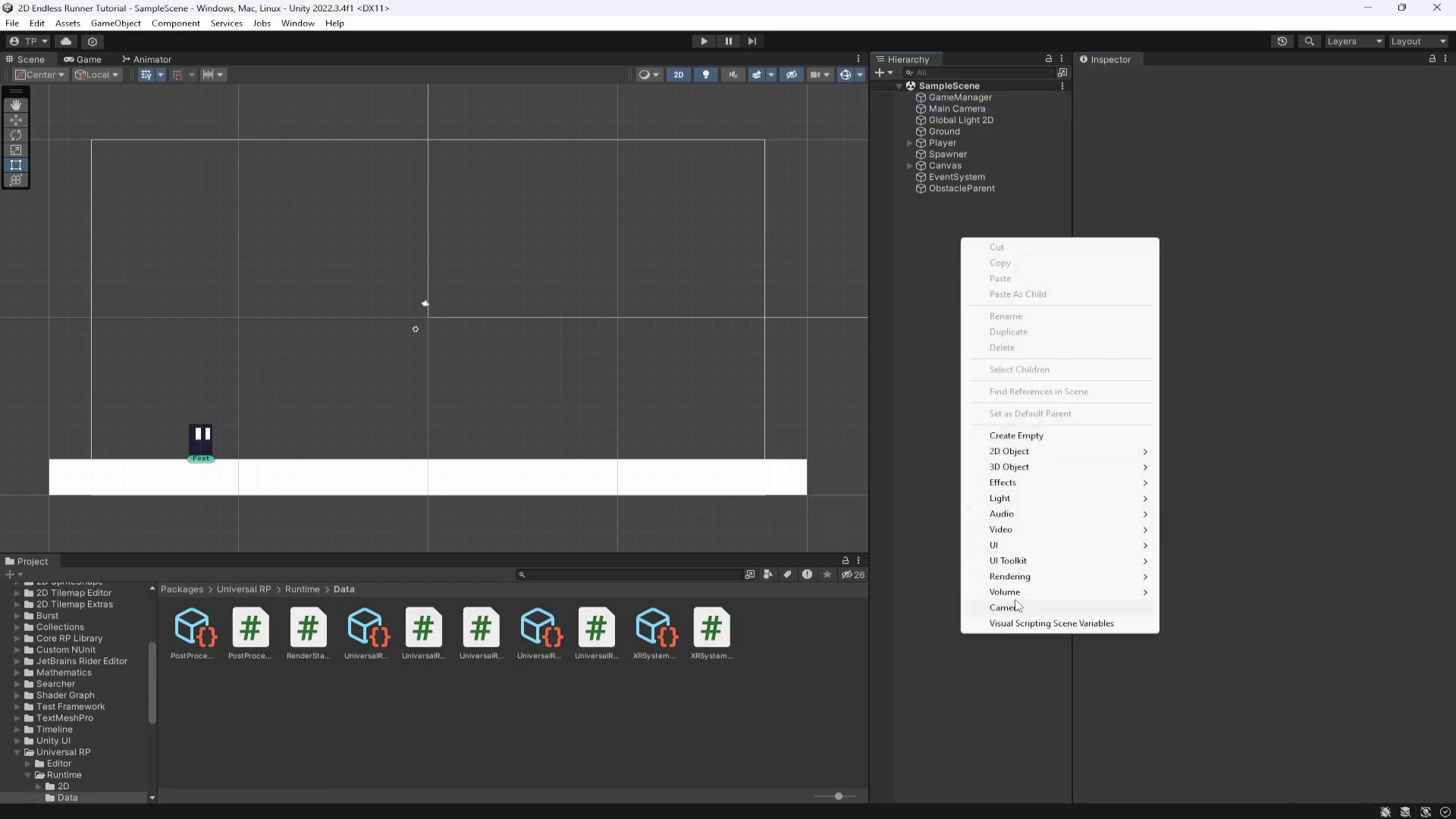
{"action": "mouse_move", "coordinate": [1020, 593]}
{"action": "left_click", "coordinate": [1193, 599]}
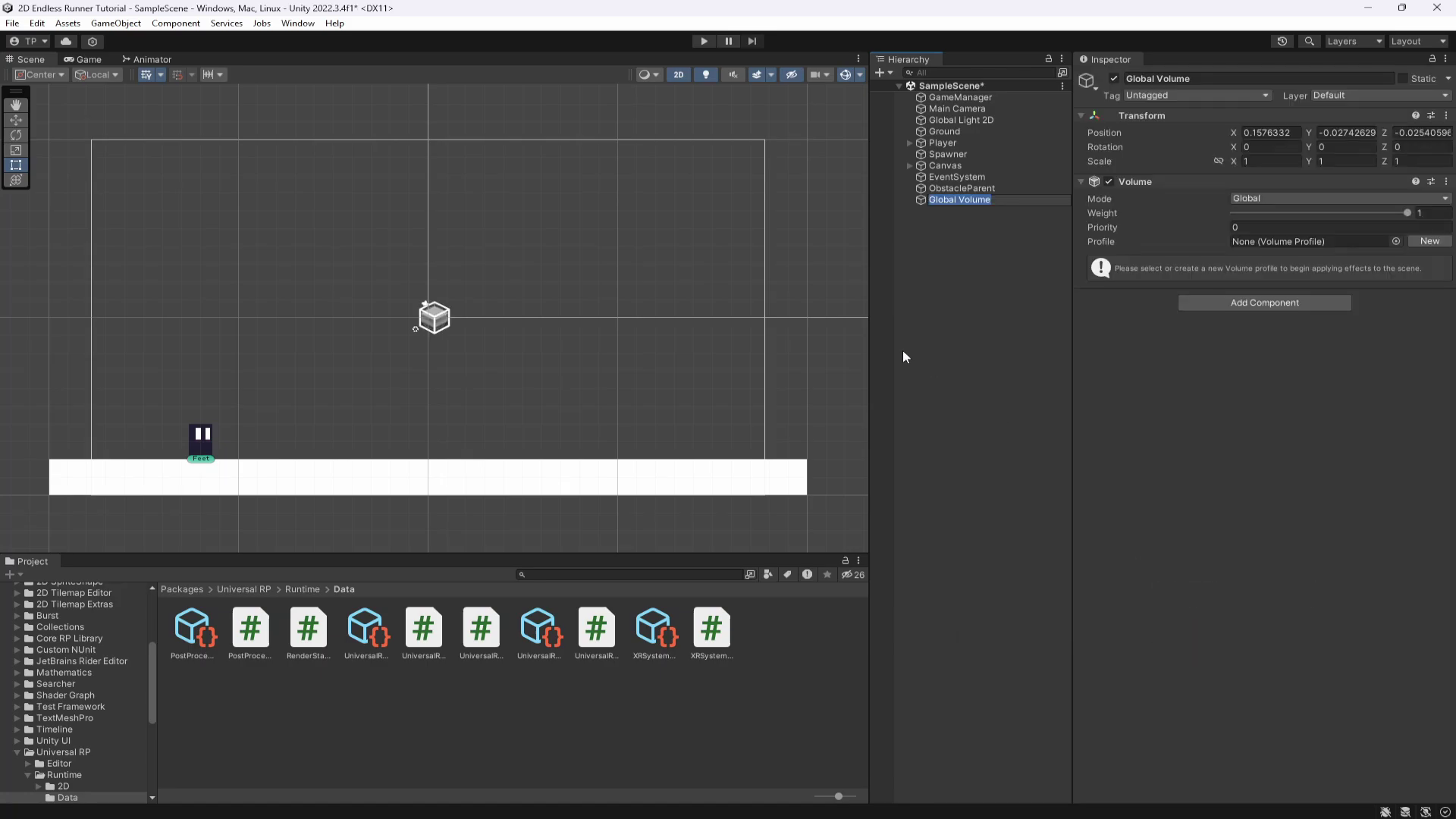
{"action": "key", "text": "Return"}
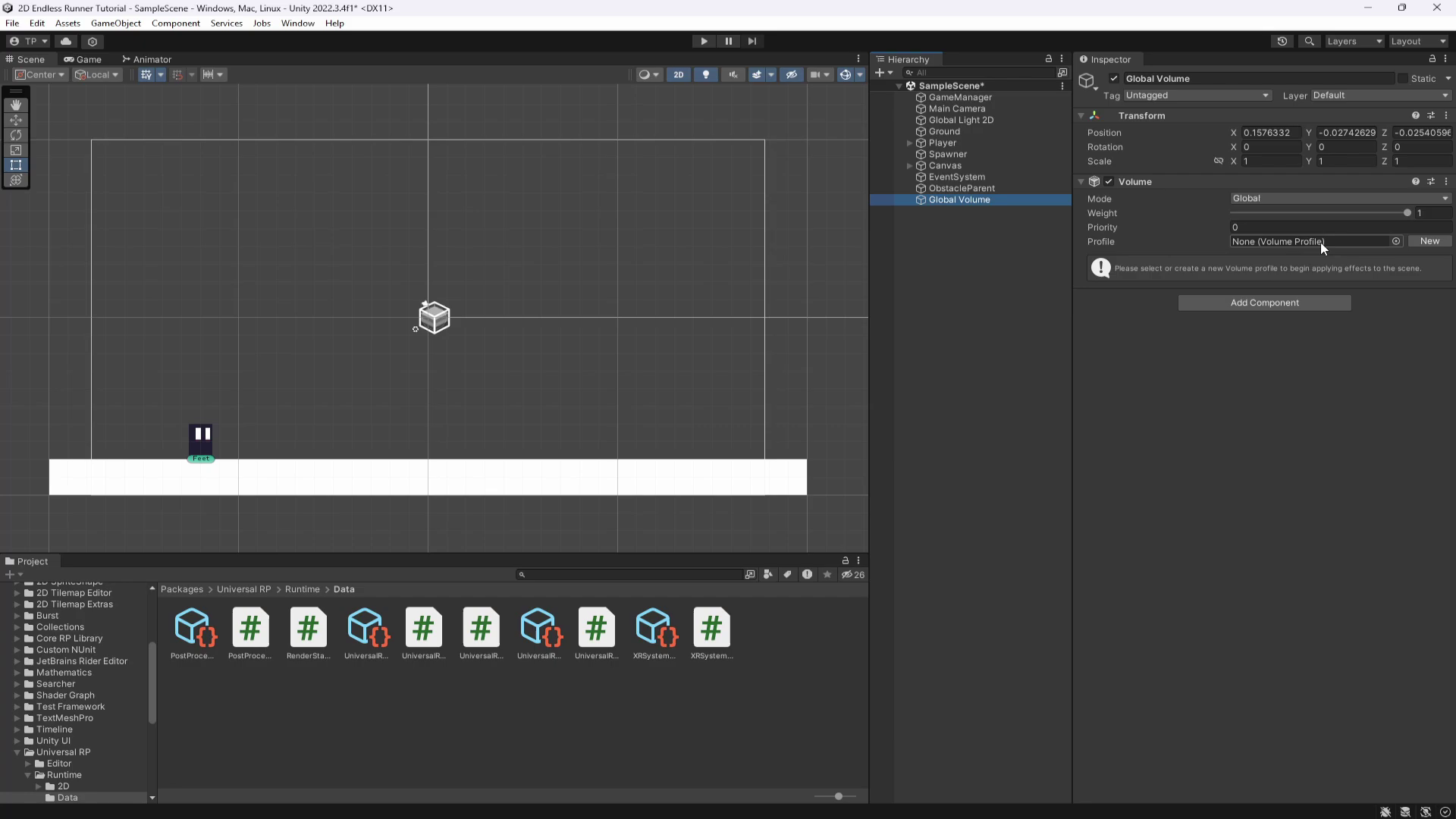
{"action": "left_click", "coordinate": [1430, 241]}
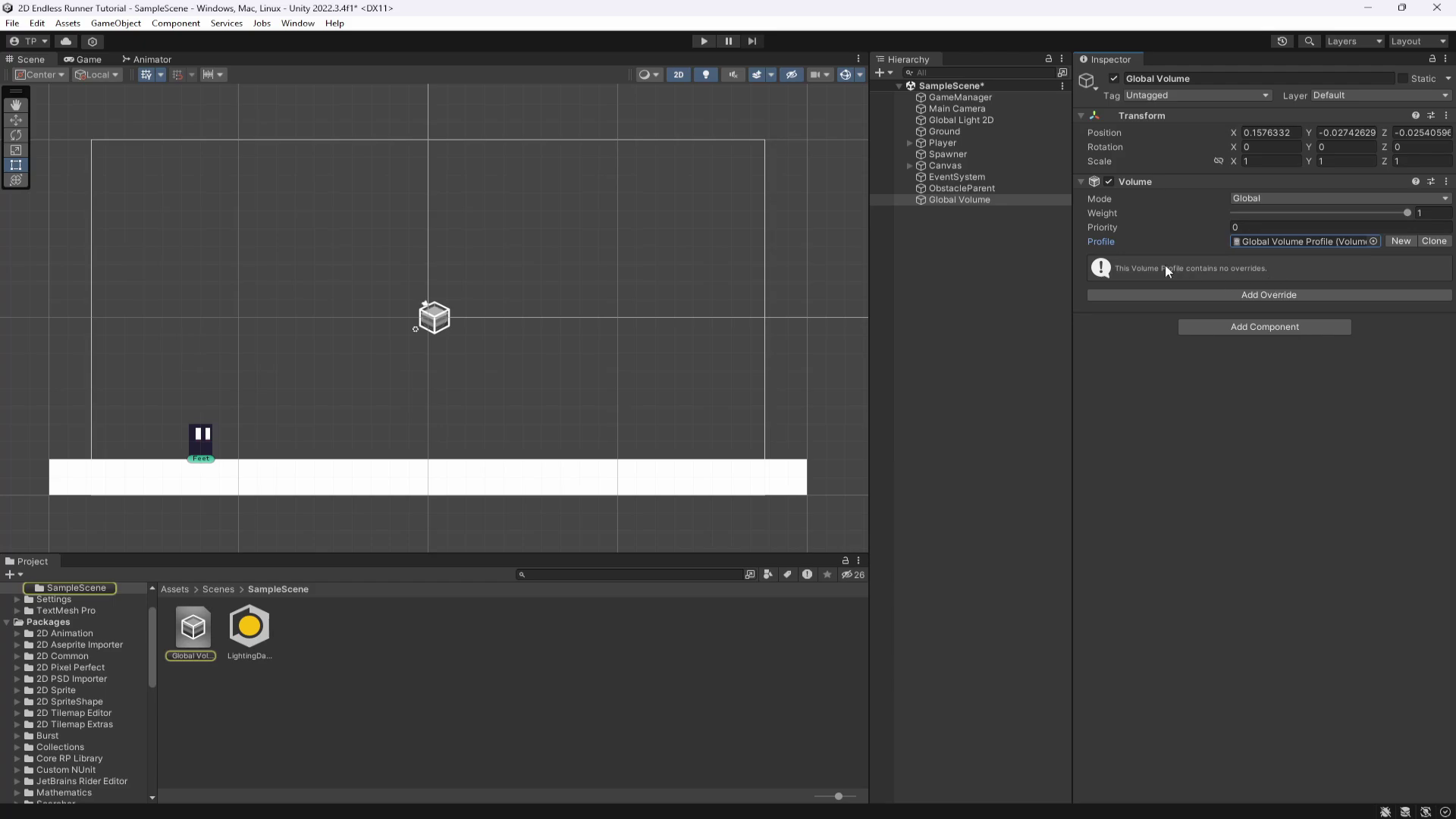
{"action": "left_click", "coordinate": [91, 61]}
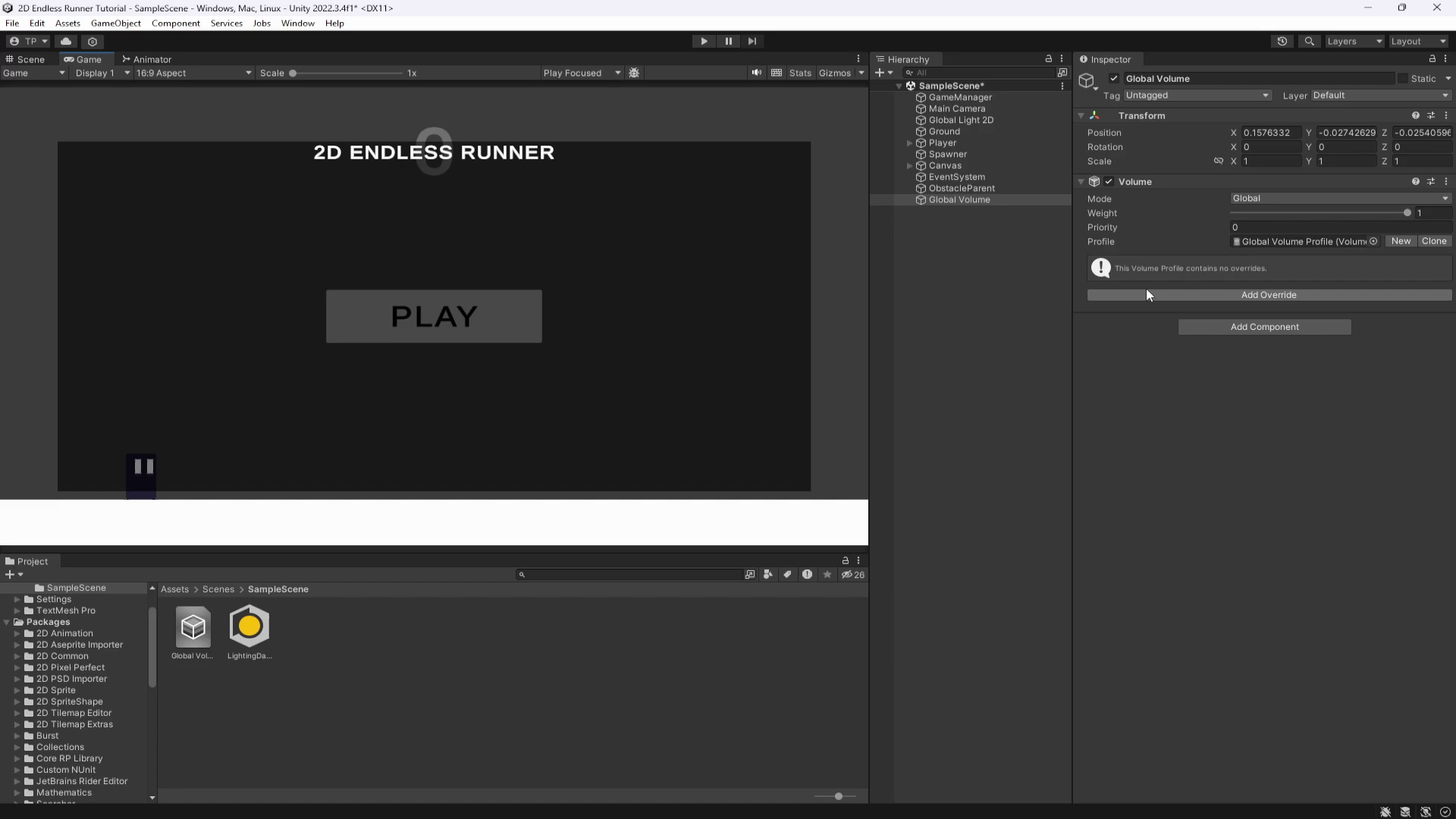
Add a Bloom override to the volume profile and raise its Intensity to about 3.4
{"action": "left_click", "coordinate": [1268, 299]}
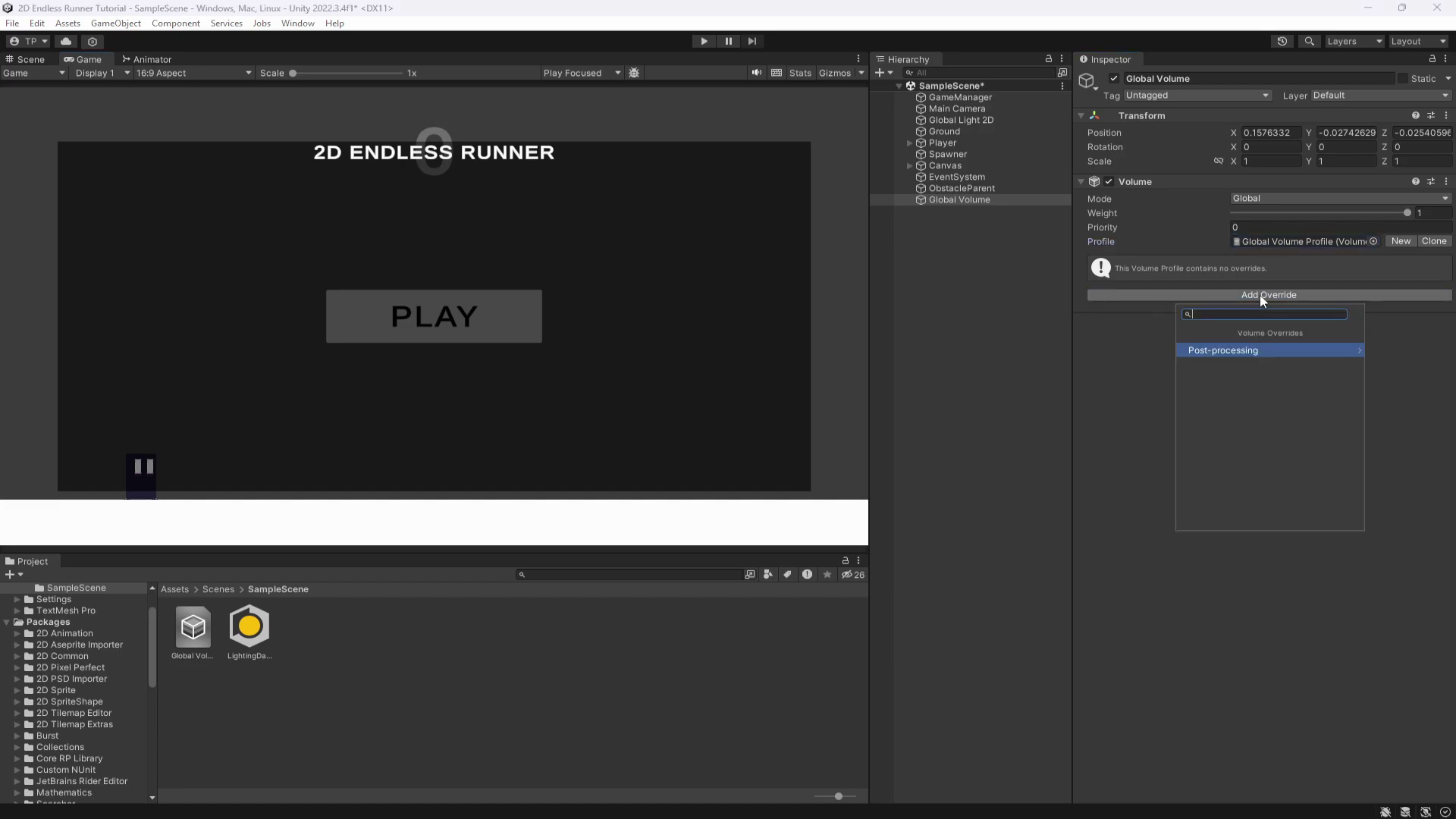
{"action": "left_click", "coordinate": [1241, 355]}
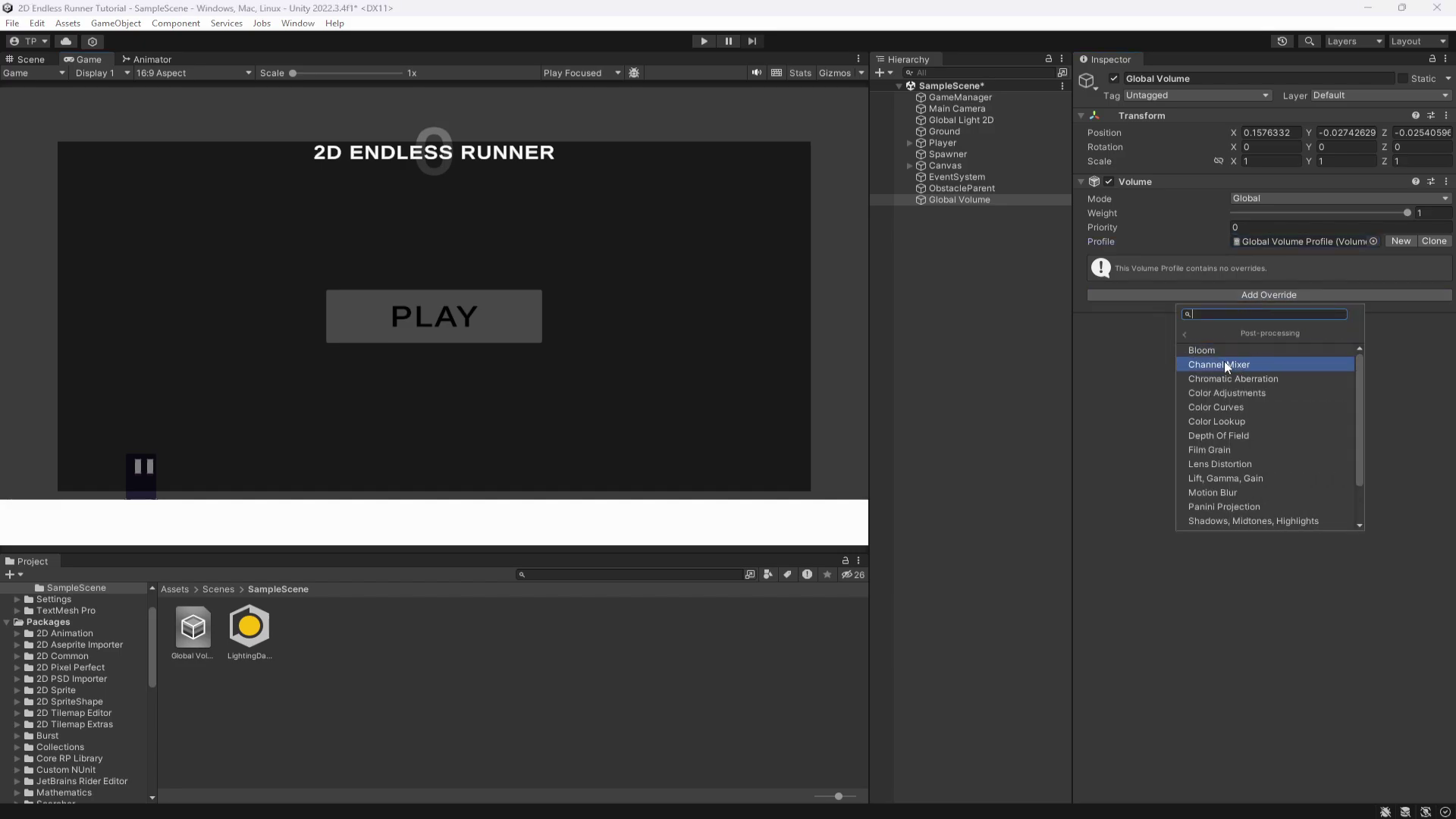
{"action": "left_click", "coordinate": [1210, 350]}
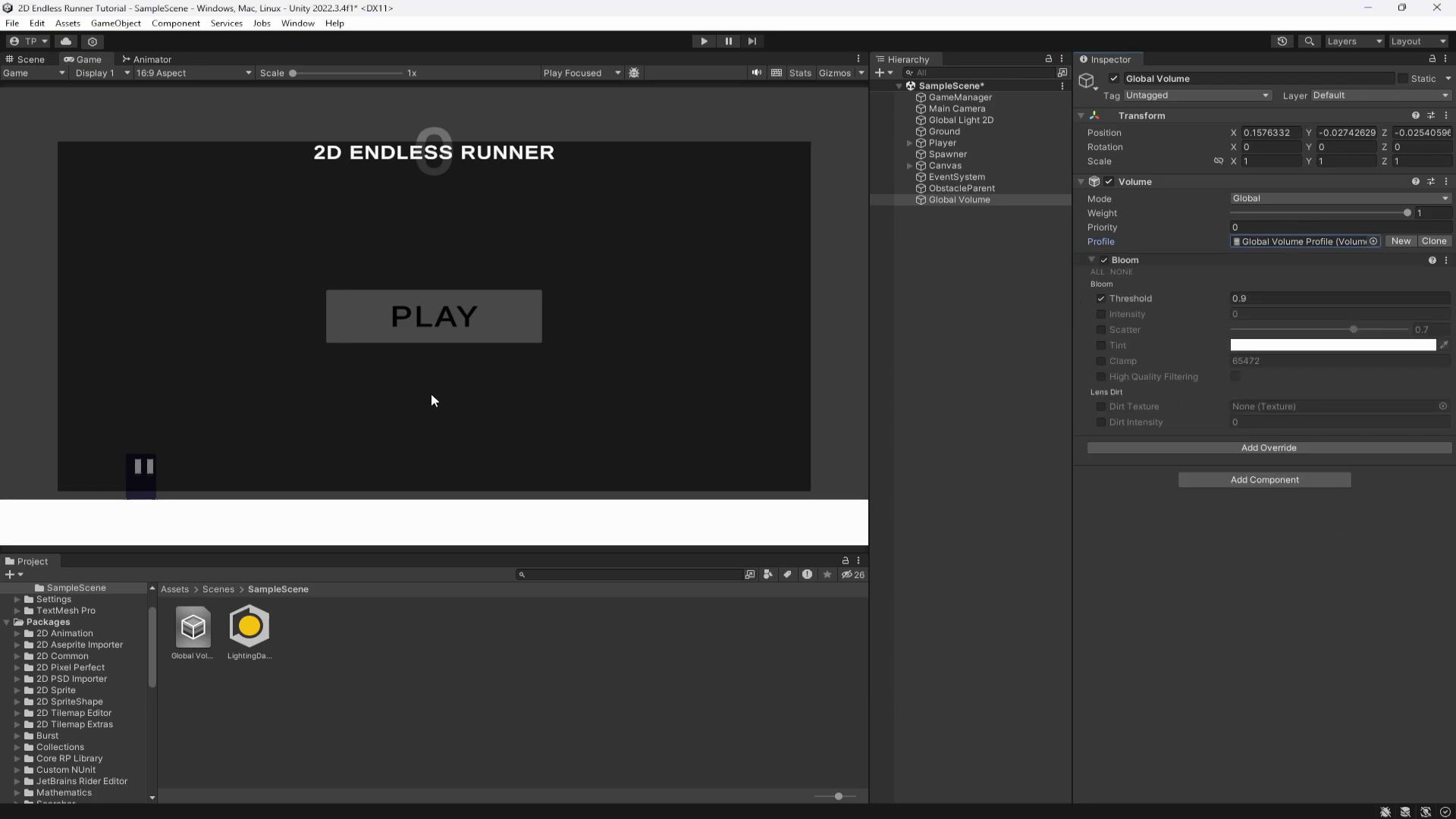
{"action": "left_click", "coordinate": [1101, 314]}
{"action": "left_click", "coordinate": [1254, 317]}
{"action": "type", "text": "1"}
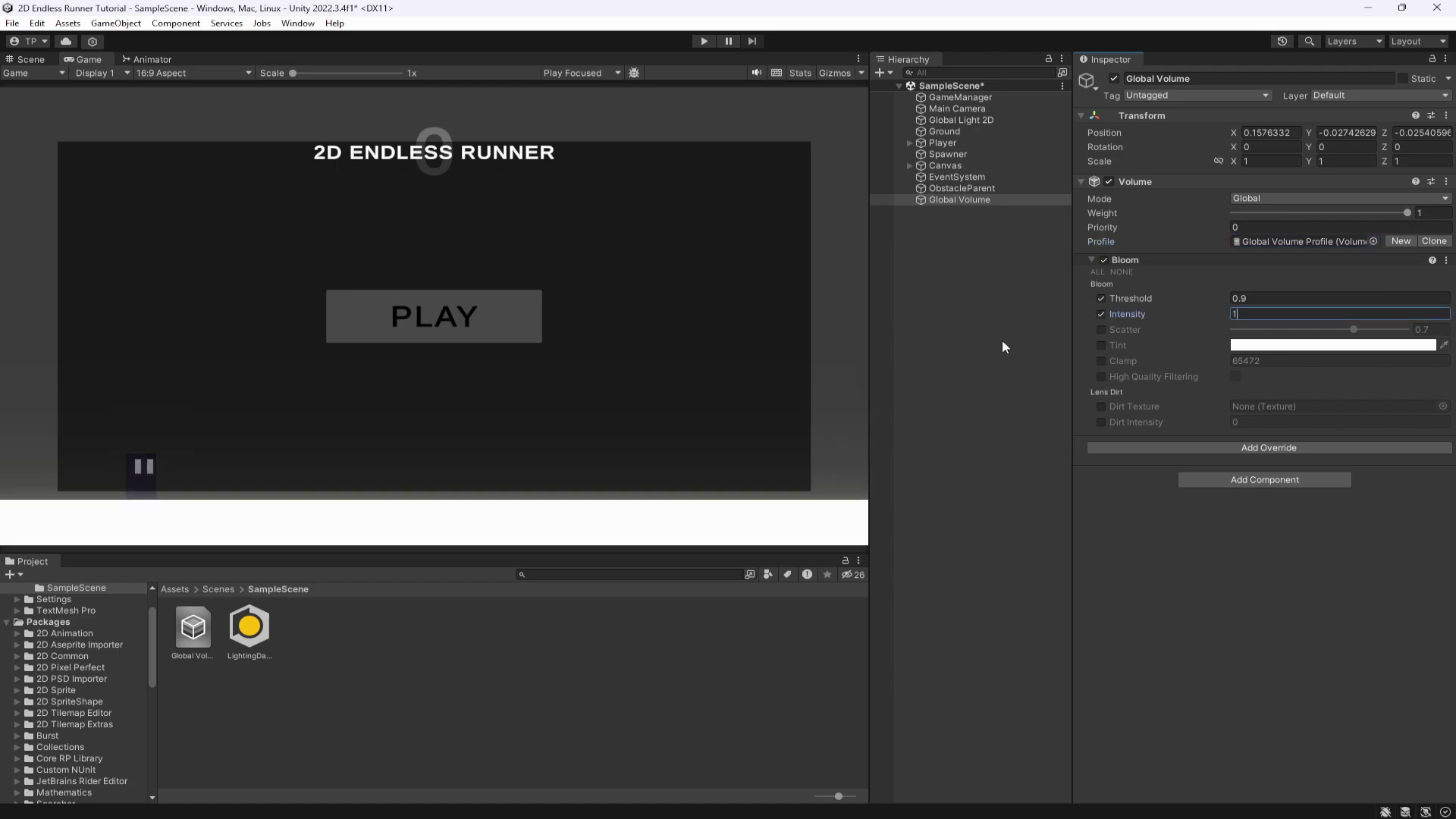
{"action": "left_click_drag", "start_coordinate": [1181, 317], "coordinate": [1221, 322]}
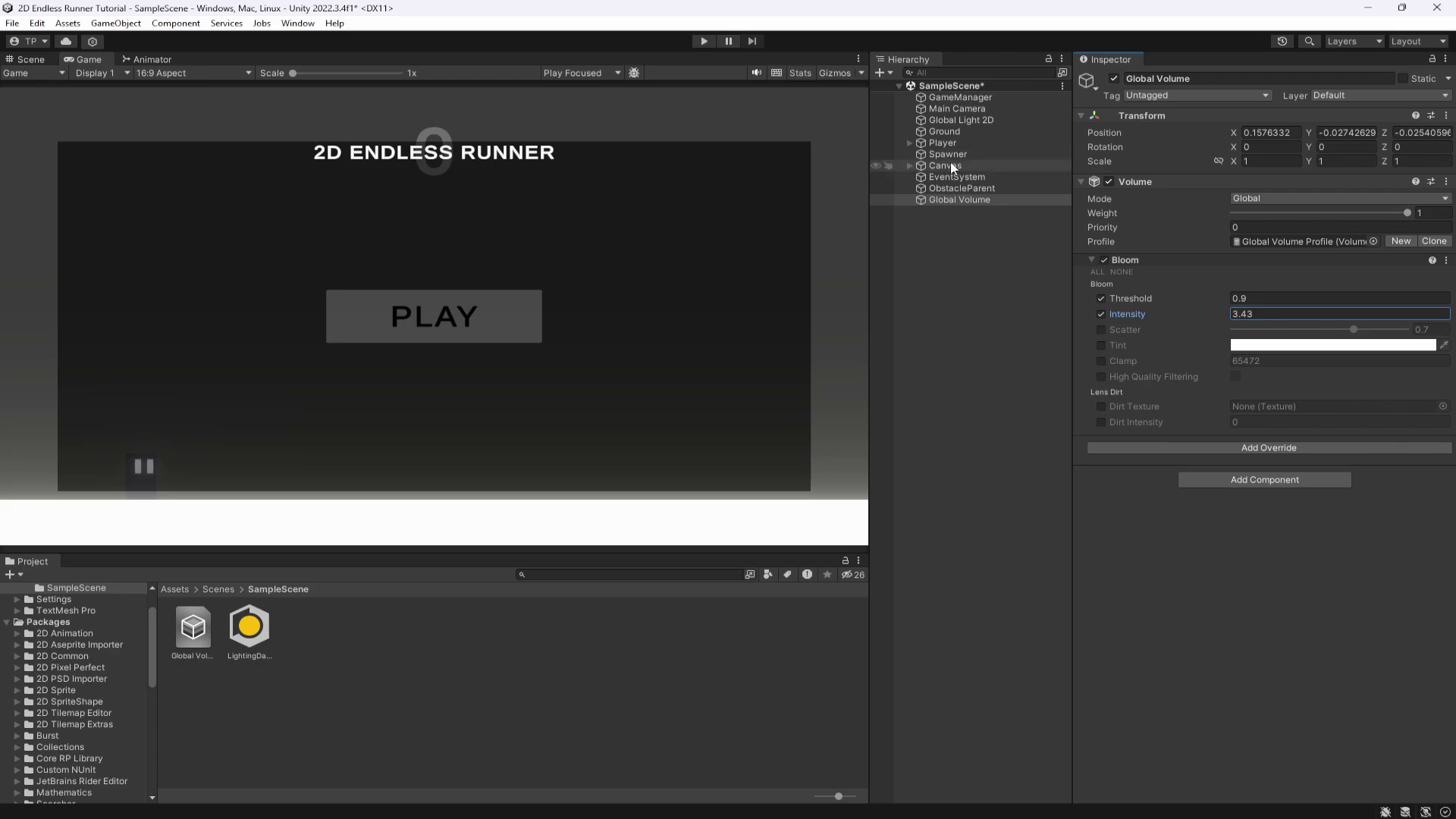
Disable the Canvas to hide the UI, then readjust the bloom intensity
{"action": "left_click", "coordinate": [884, 166]}
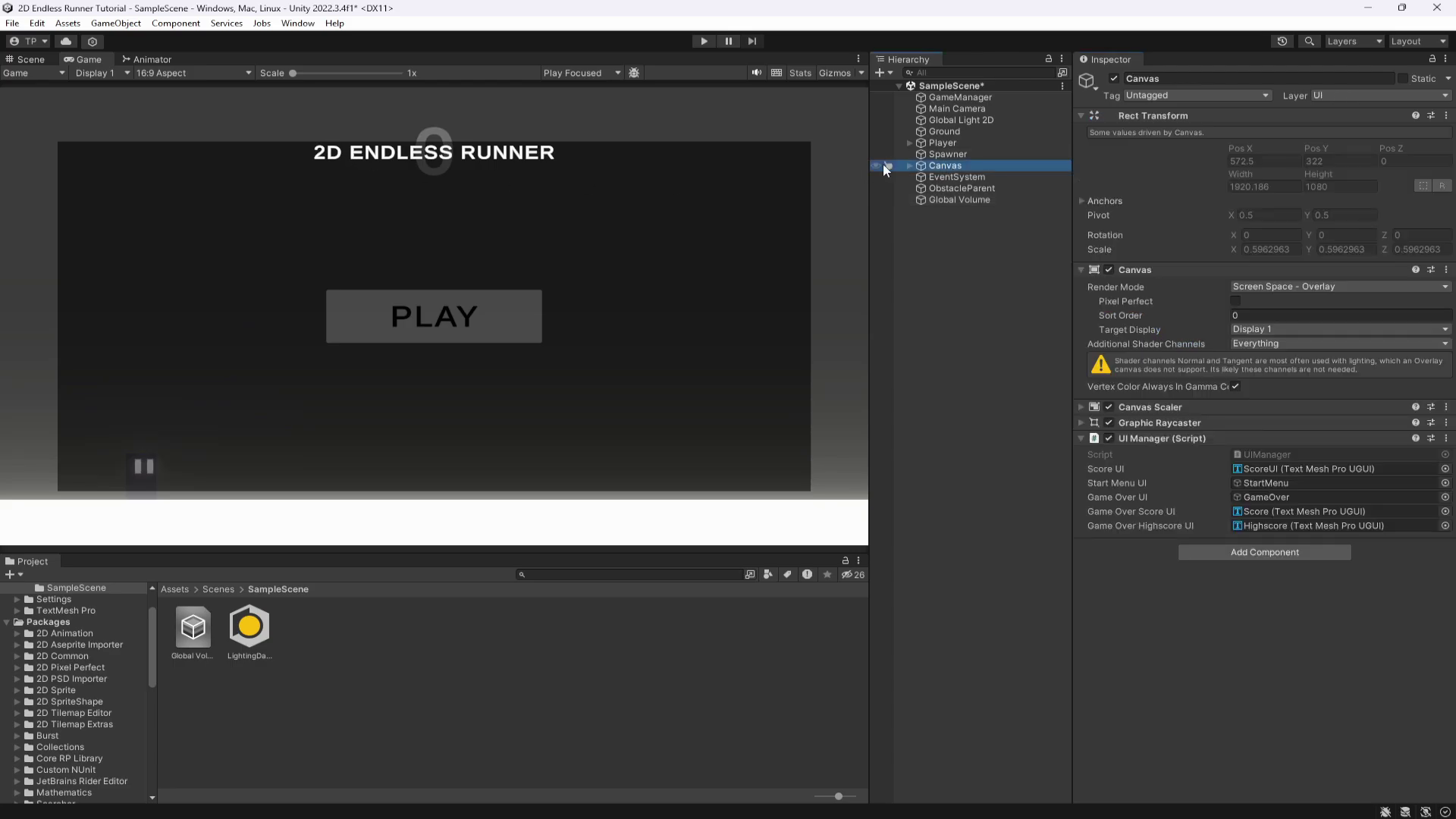
{"action": "left_click", "coordinate": [1114, 78]}
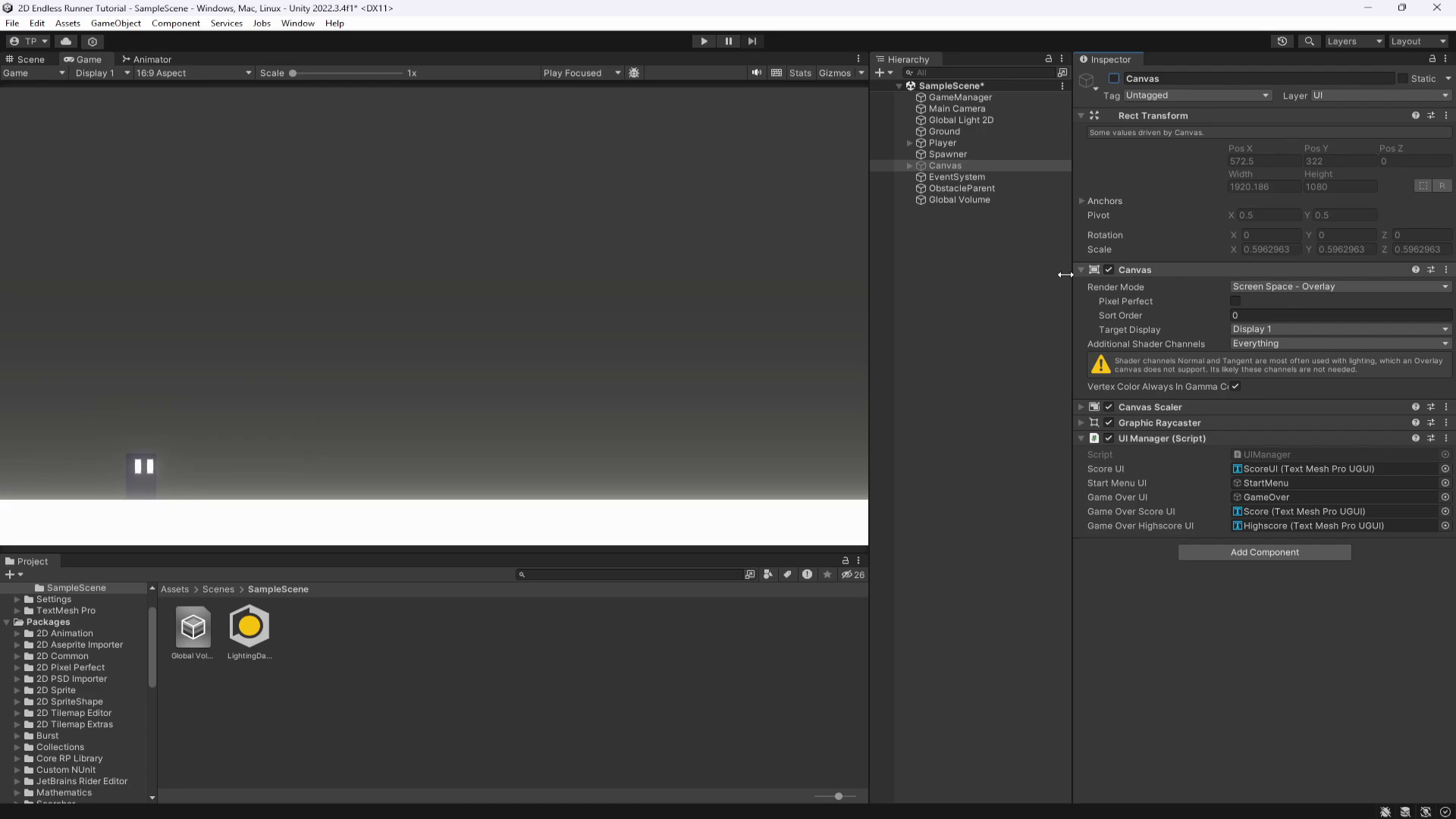
{"action": "left_click", "coordinate": [972, 200]}
{"action": "left_click_drag", "start_coordinate": [1183, 313], "coordinate": [1216, 327]}
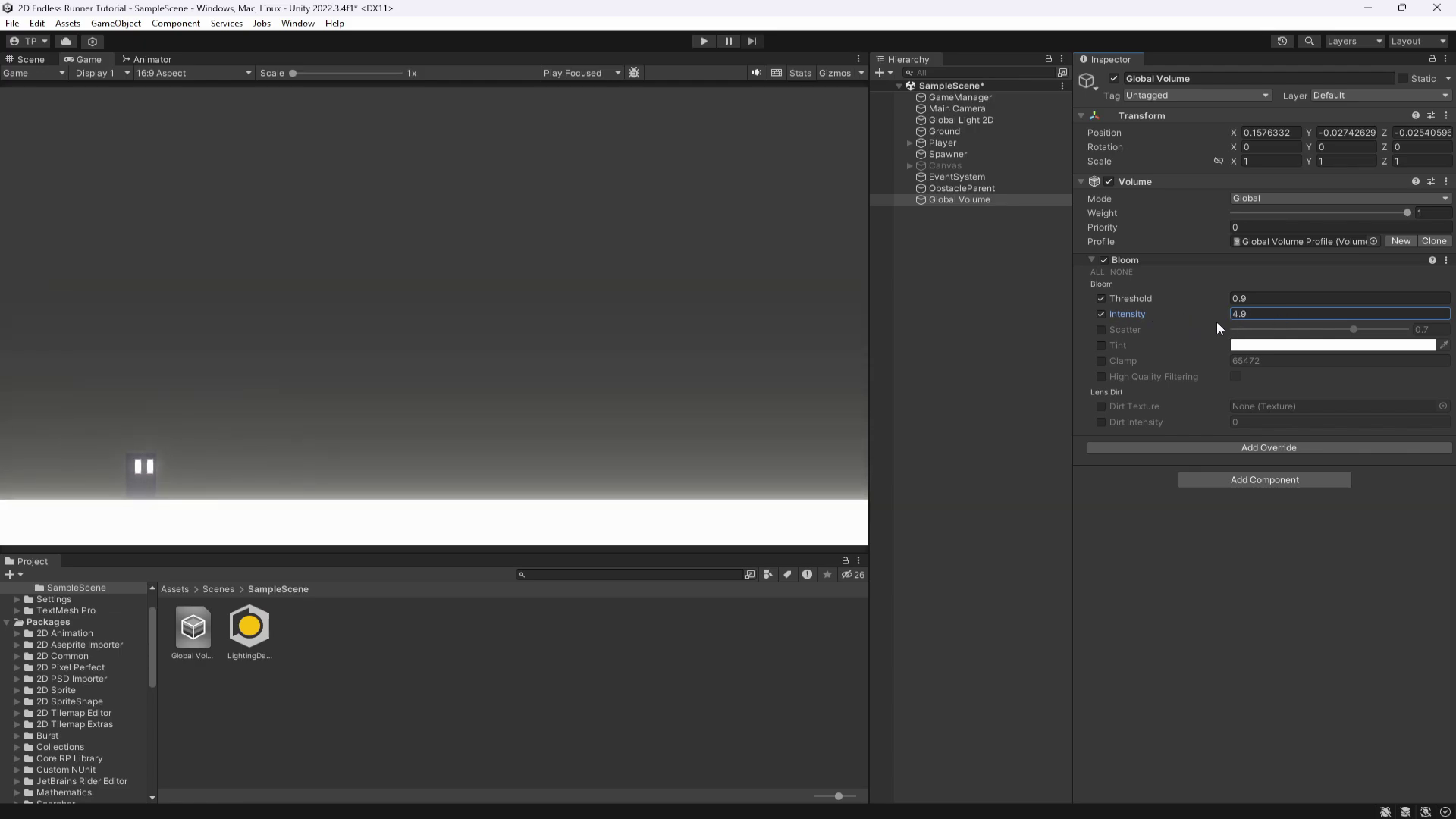
Try a pure red bloom tint, lower intensity to about 1, then switch the tint off
{"action": "left_click", "coordinate": [1101, 346]}
{"action": "left_click", "coordinate": [1243, 345]}
{"action": "left_click_drag", "start_coordinate": [1334, 440], "coordinate": [1417, 411]}
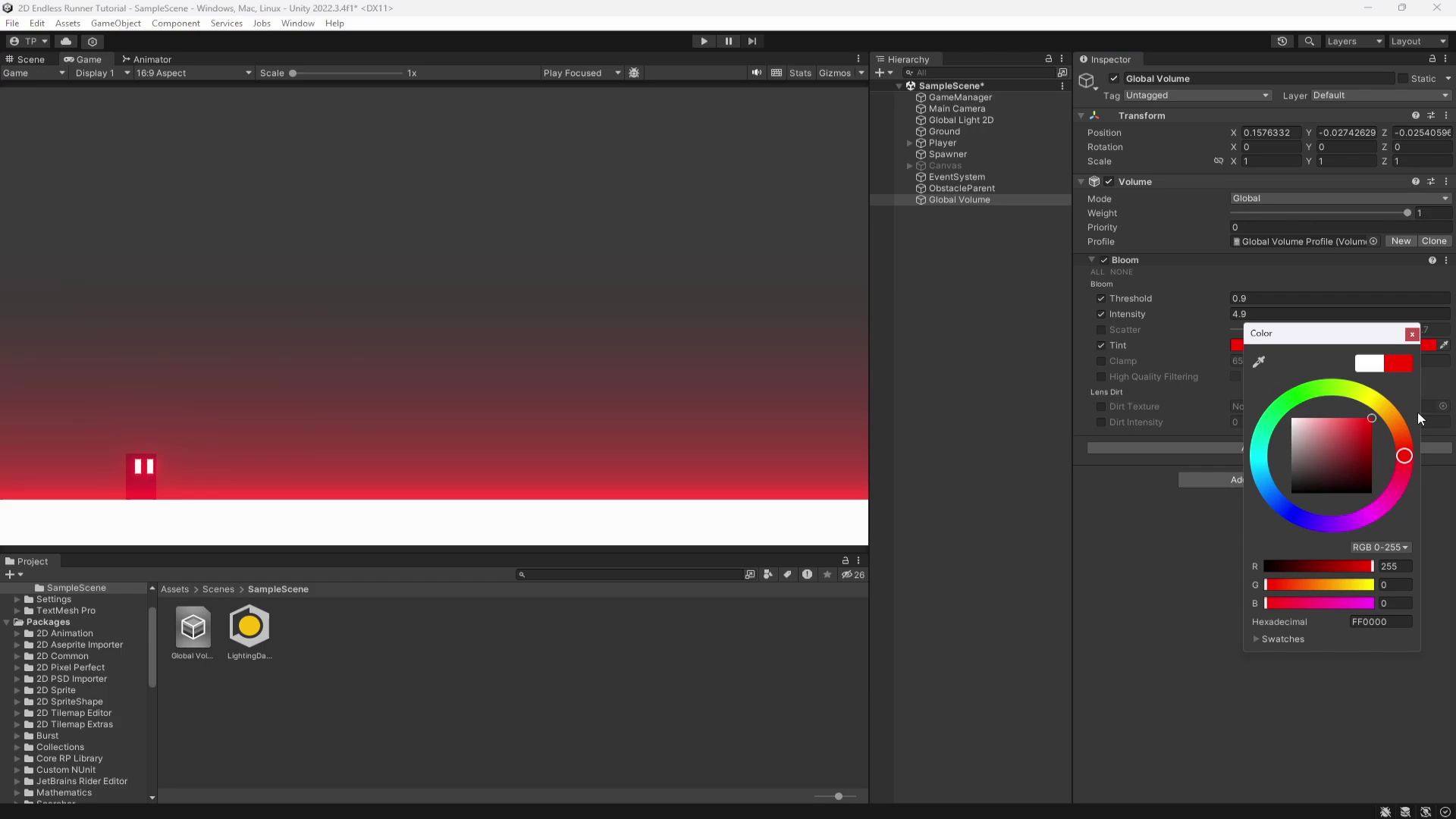
{"action": "left_click", "coordinate": [1412, 334]}
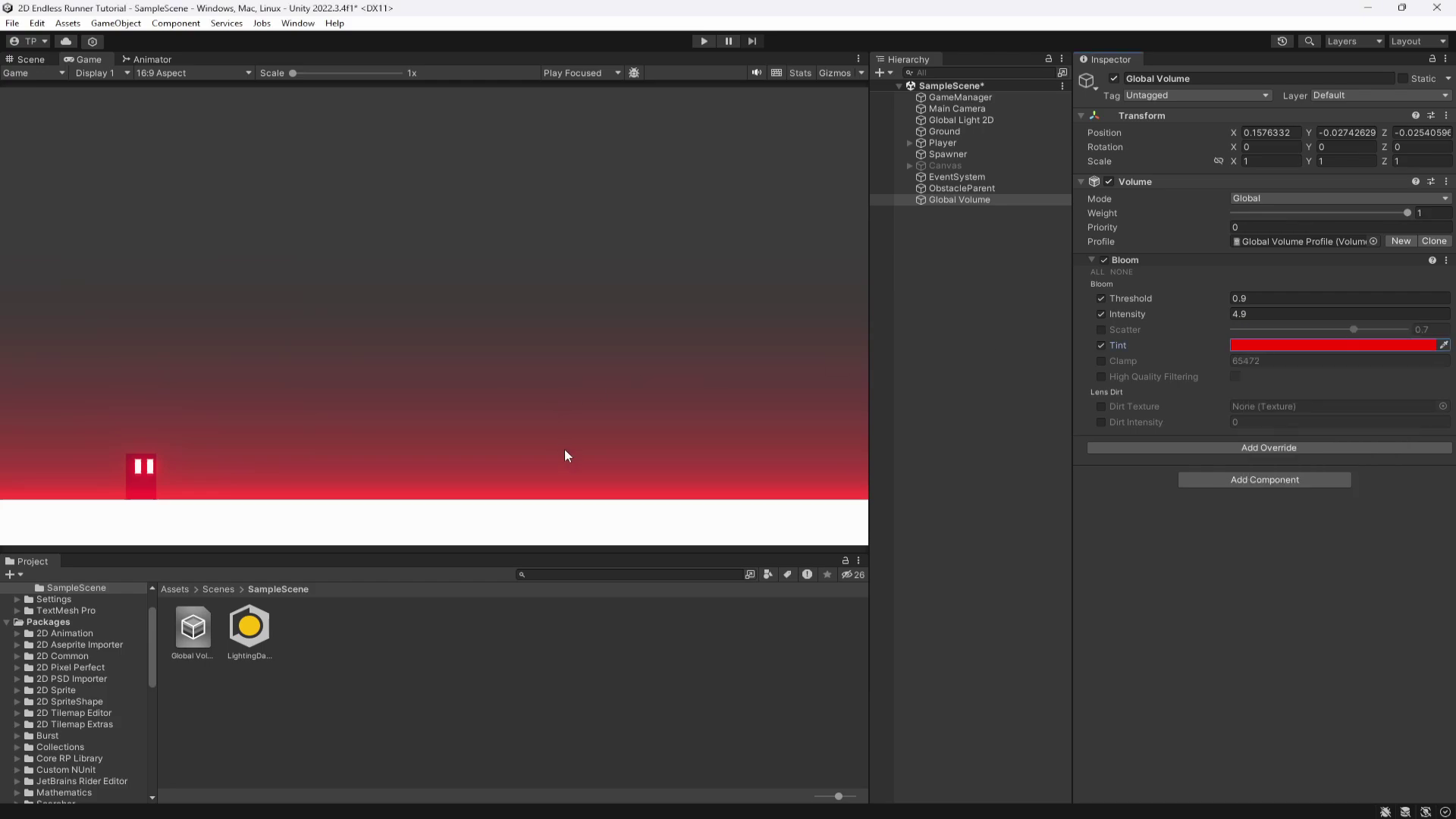
{"action": "left_click_drag", "start_coordinate": [1155, 316], "coordinate": [1086, 314]}
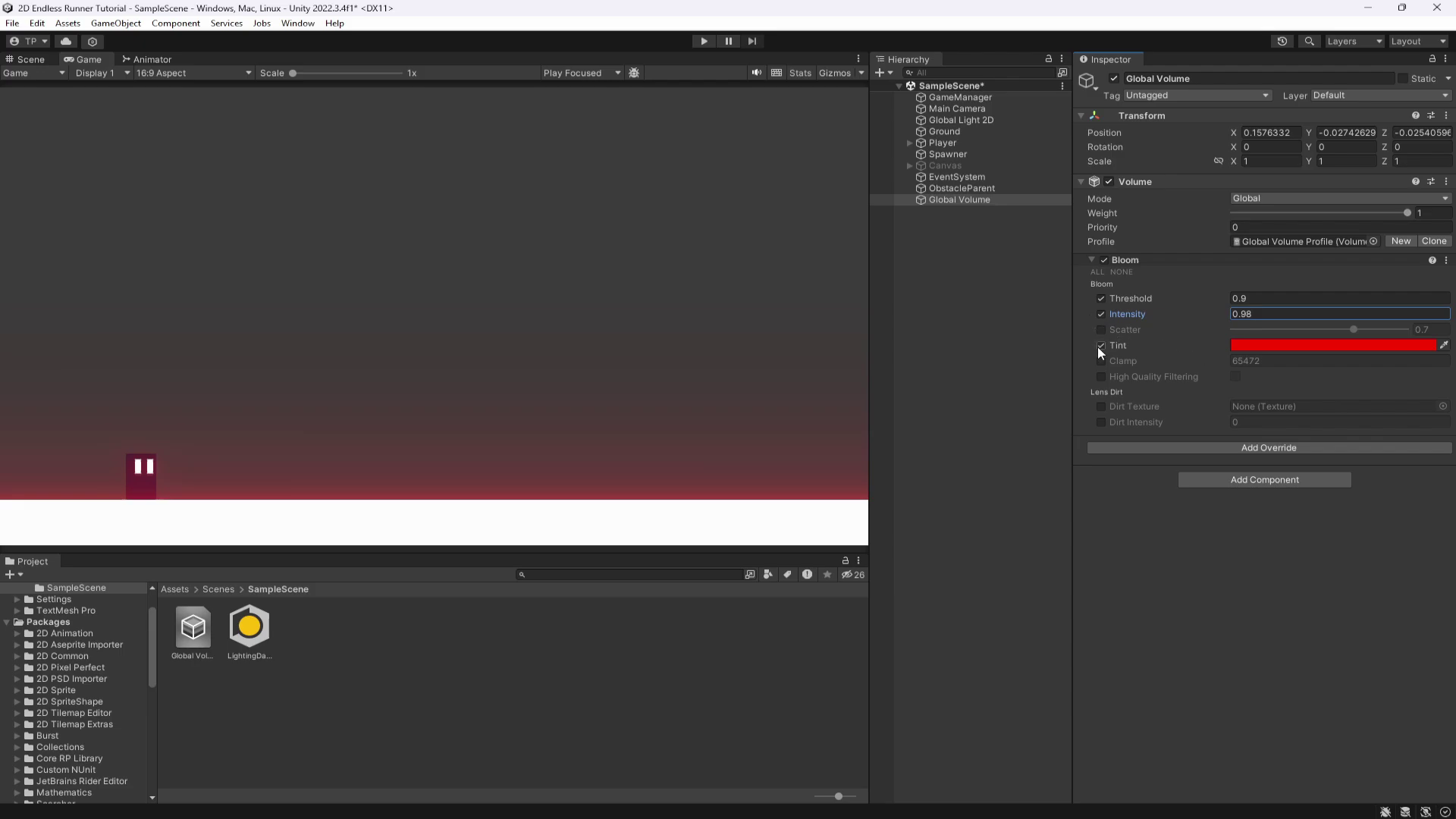
{"action": "left_click", "coordinate": [1102, 346]}
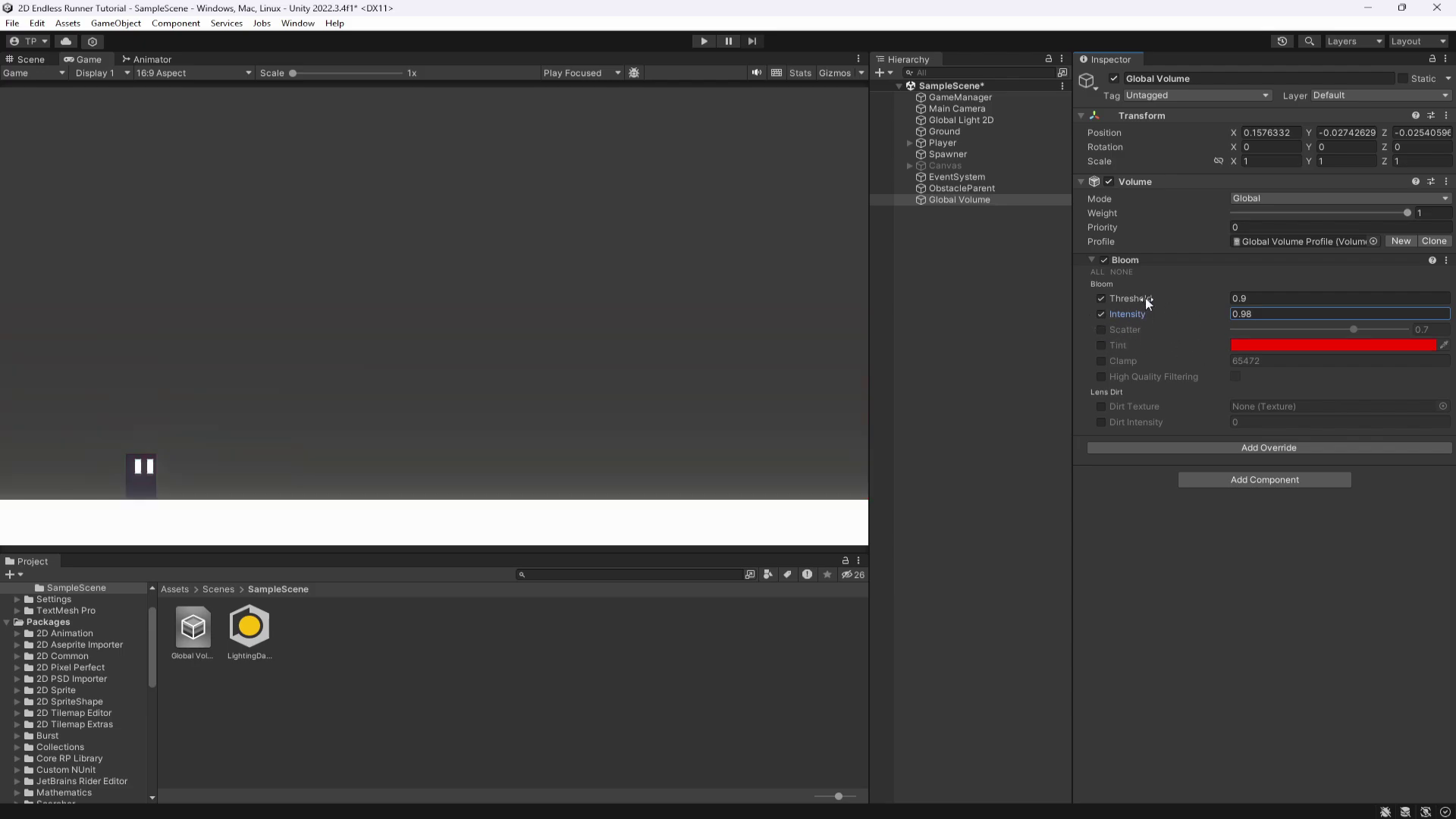
Set bloom Intensity to 1 with Threshold 0.9 and save the scene
{"action": "left_click", "coordinate": [1254, 302]}
{"action": "key", "text": "Tab"}
{"action": "type", "text": "1"}
{"action": "key", "text": "ctrl+s"}
{"action": "left_click", "coordinate": [1156, 502]}
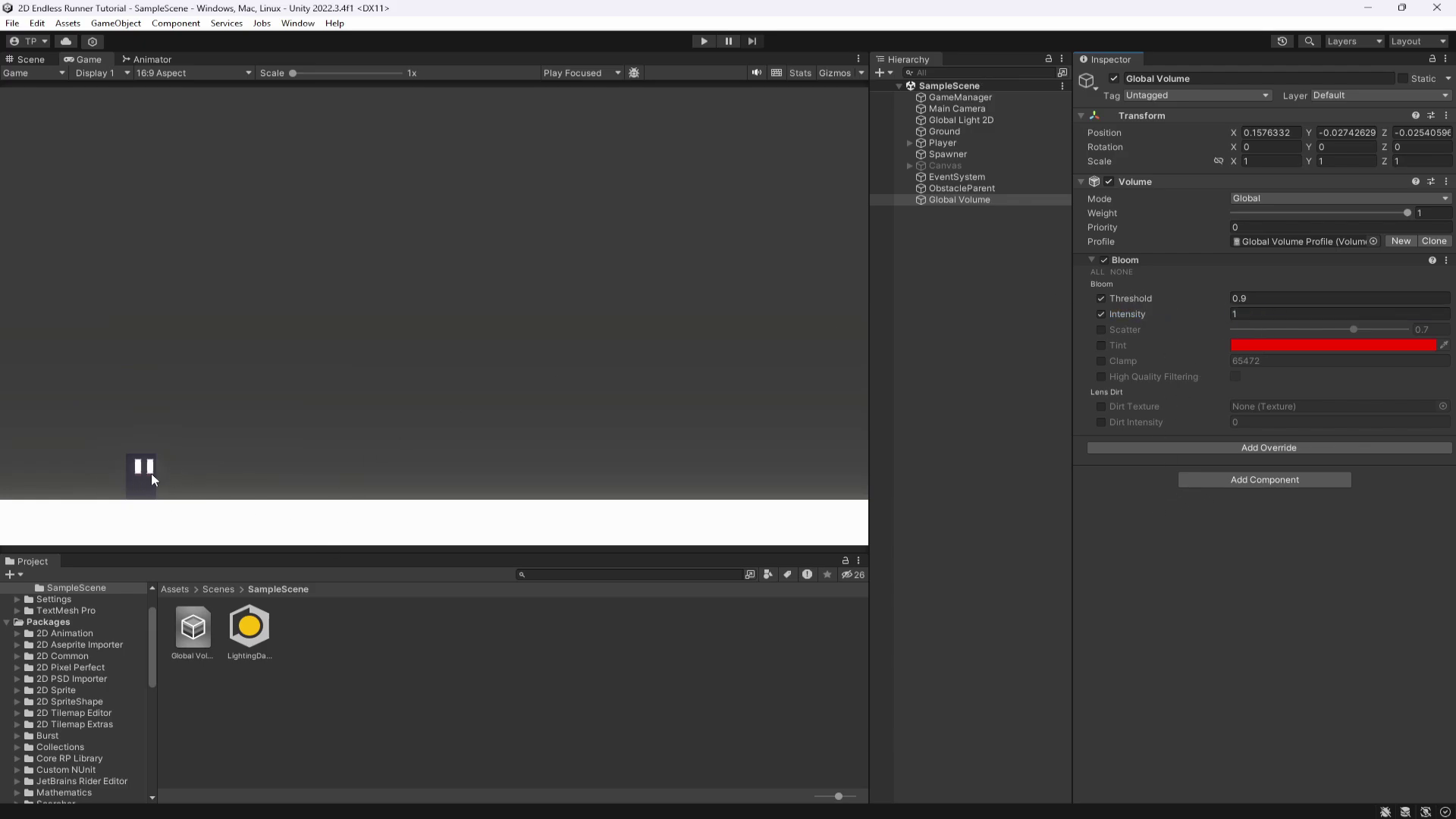
Add a Lens Distortion override with Intensity 0.25, curving the ground in the game view
{"action": "left_click", "coordinate": [1131, 263]}
{"action": "left_click", "coordinate": [1145, 278]}
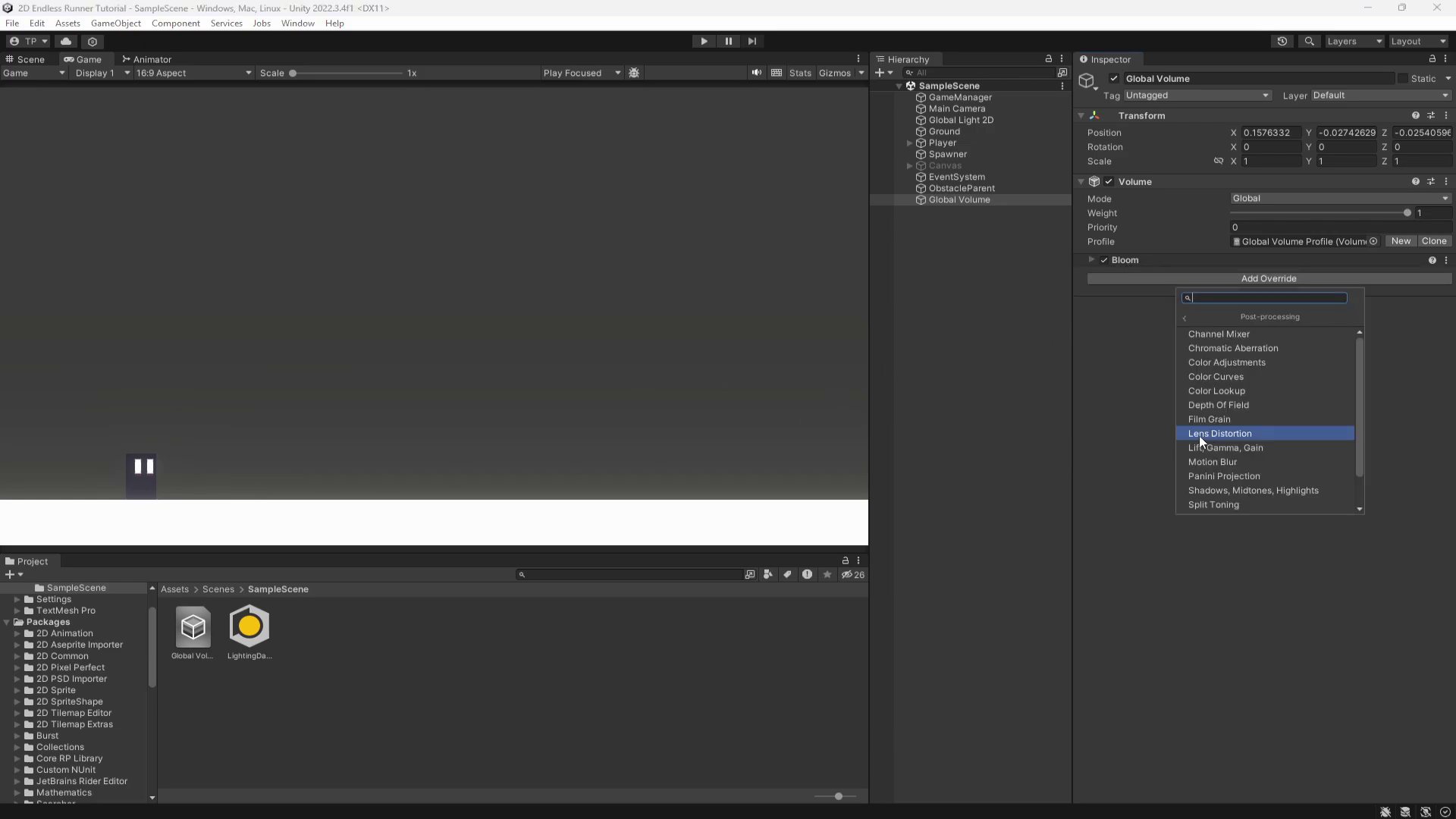
{"action": "left_click", "coordinate": [1207, 433]}
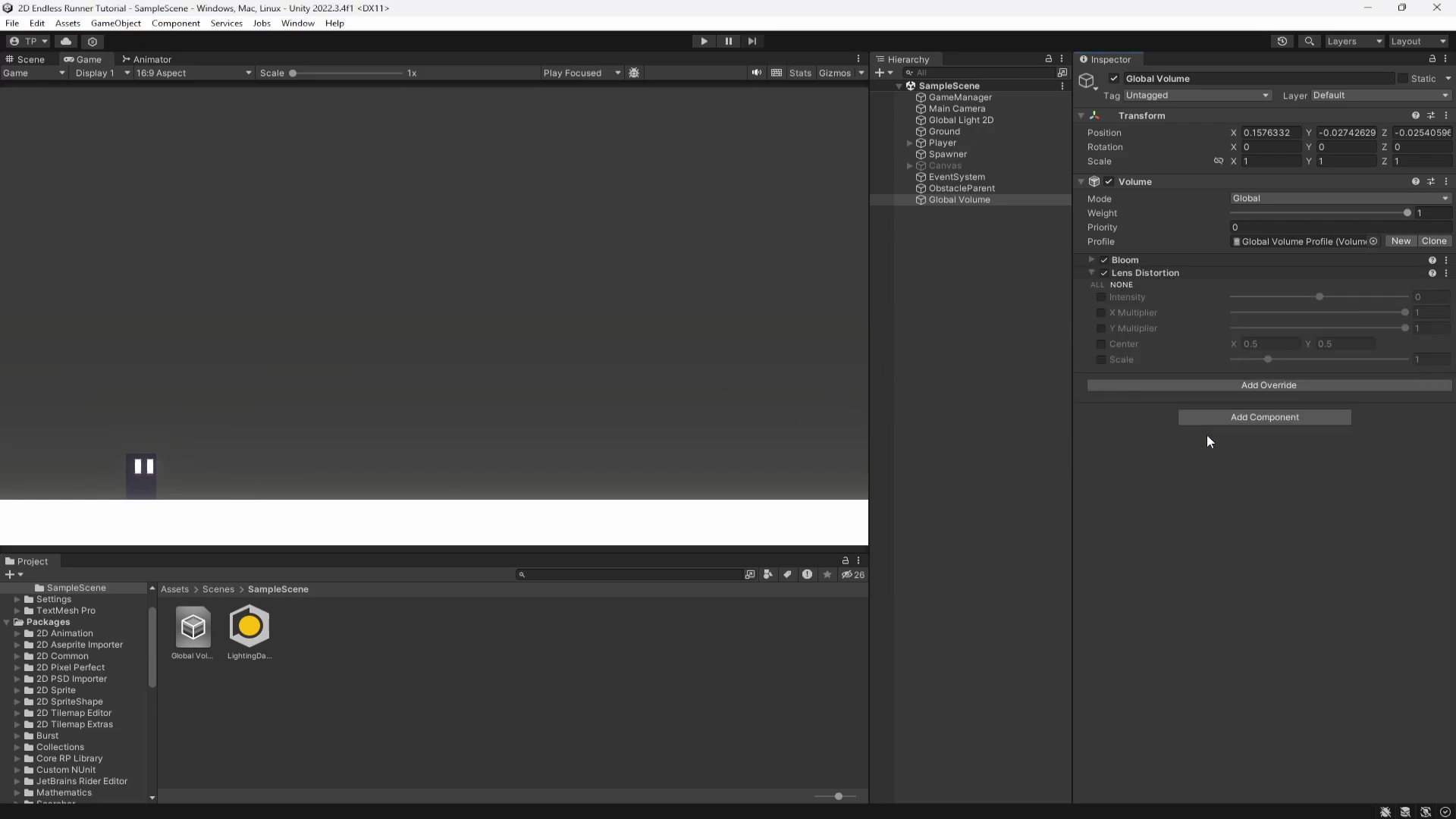
{"action": "left_click", "coordinate": [1101, 296]}
{"action": "mouse_move", "coordinate": [1318, 297]}
{"action": "left_mouse_down"}
{"action": "mouse_move", "coordinate": [1345, 298]}
{"action": "mouse_move", "coordinate": [1299, 308]}
{"action": "mouse_move", "coordinate": [1344, 307]}
{"action": "mouse_move", "coordinate": [1253, 304]}
{"action": "mouse_move", "coordinate": [1294, 298]}
{"action": "left_mouse_up"}
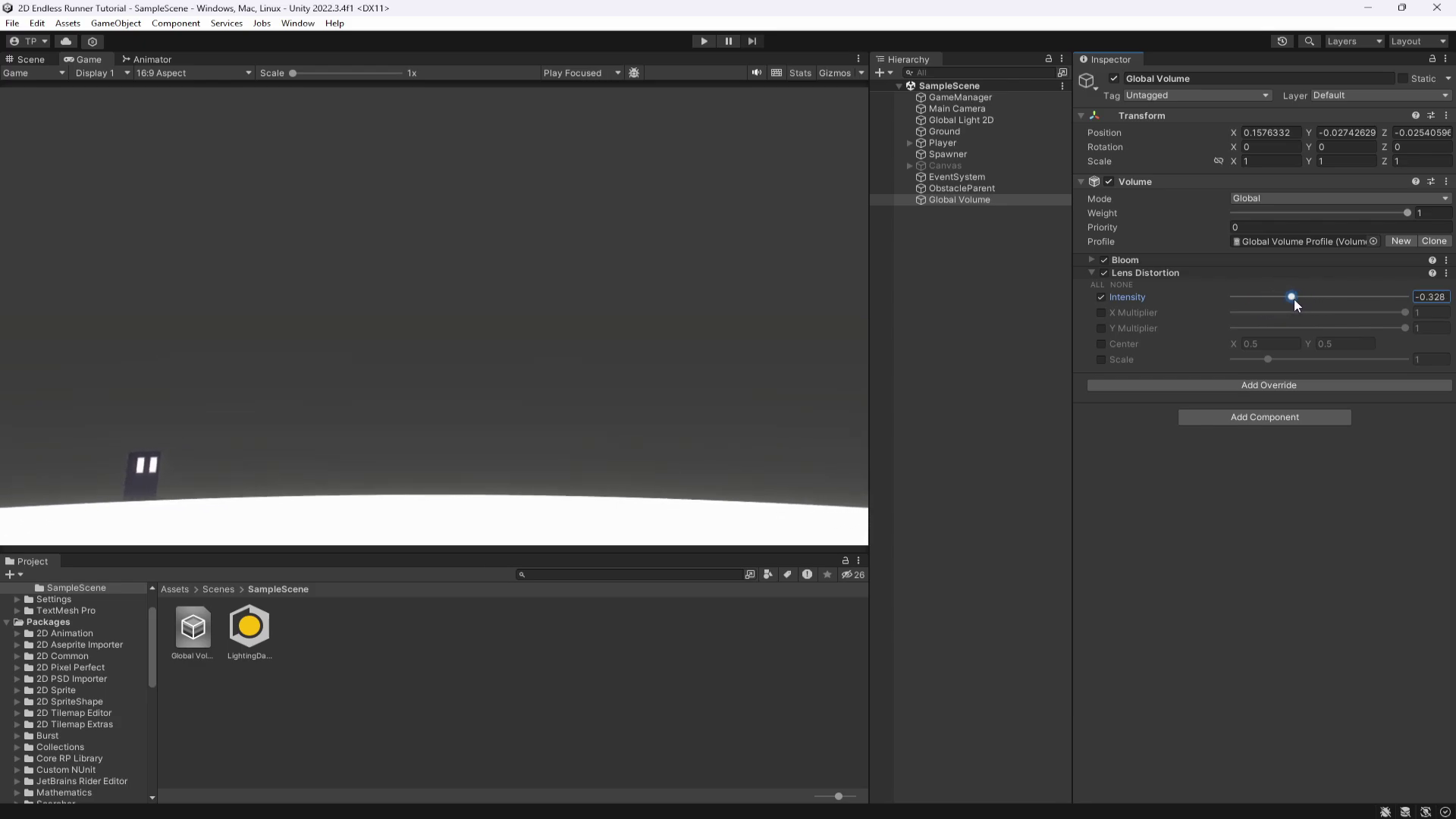
{"action": "left_click", "coordinate": [1428, 298]}
{"action": "type", "text": "-0.25"}
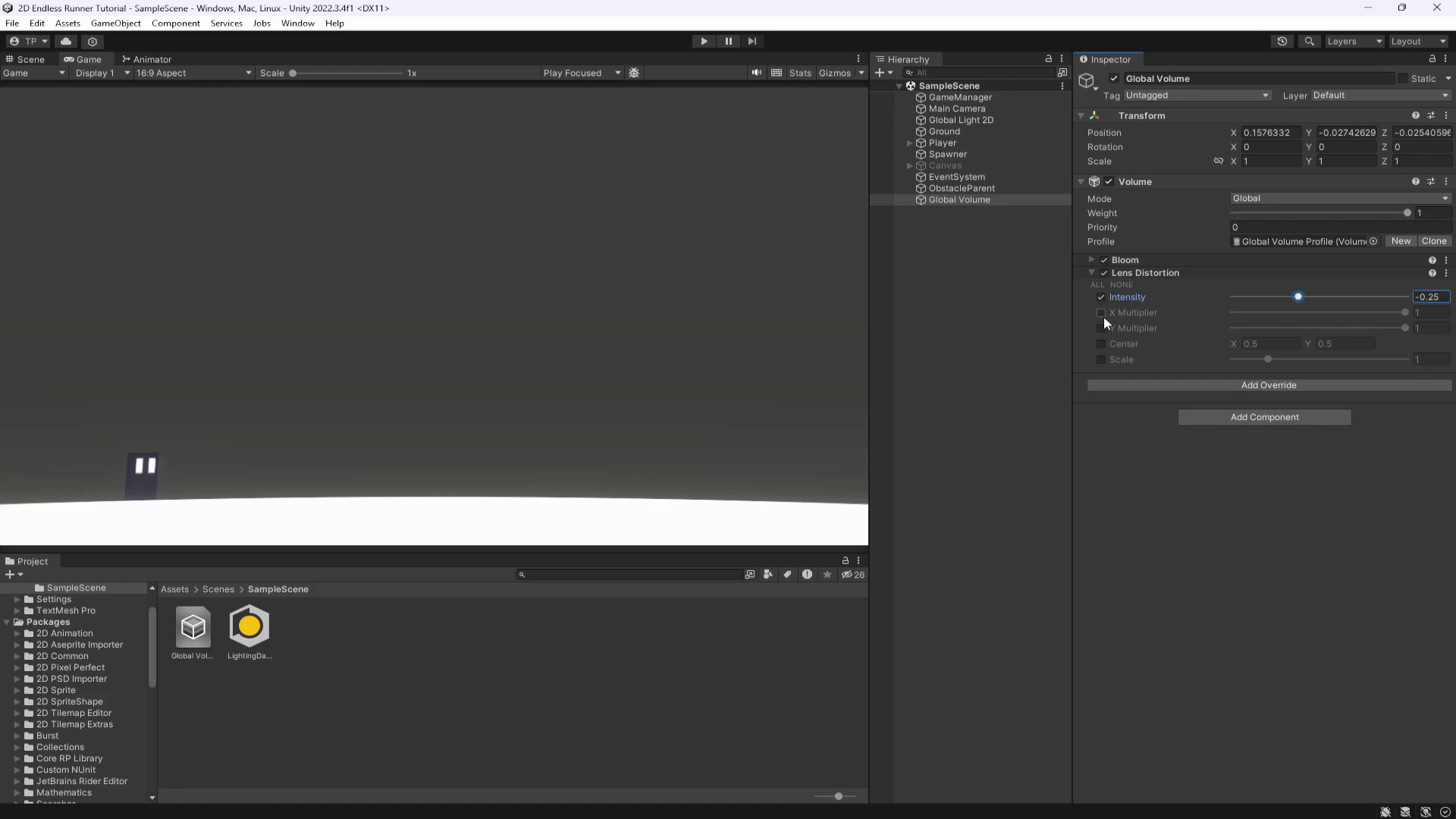
{"action": "key", "text": "Home"}
{"action": "key", "text": "Delete"}
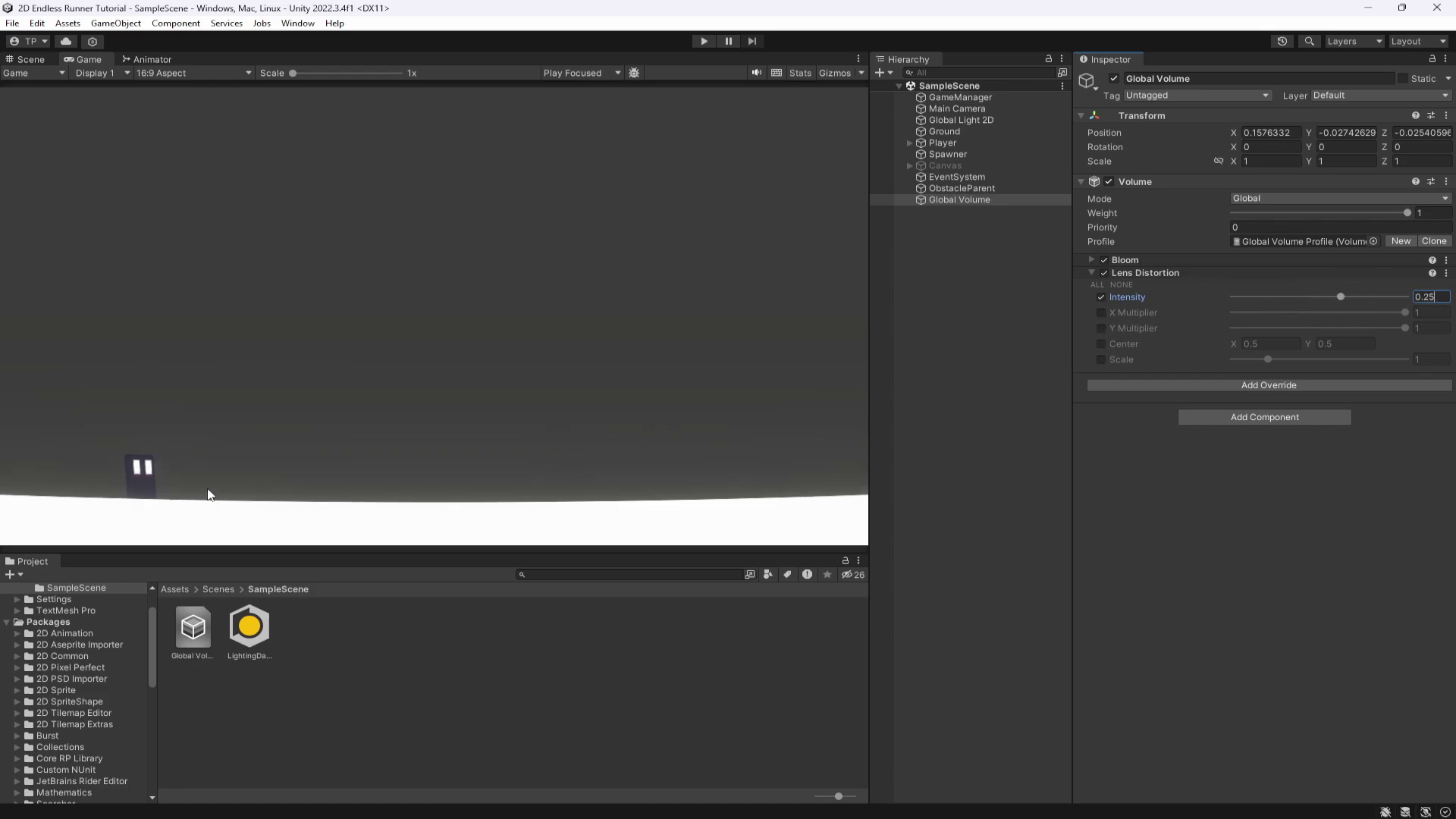
Reselect the Global Volume and briefly preview the lens distortion in play mode
{"action": "left_click", "coordinate": [1020, 283]}
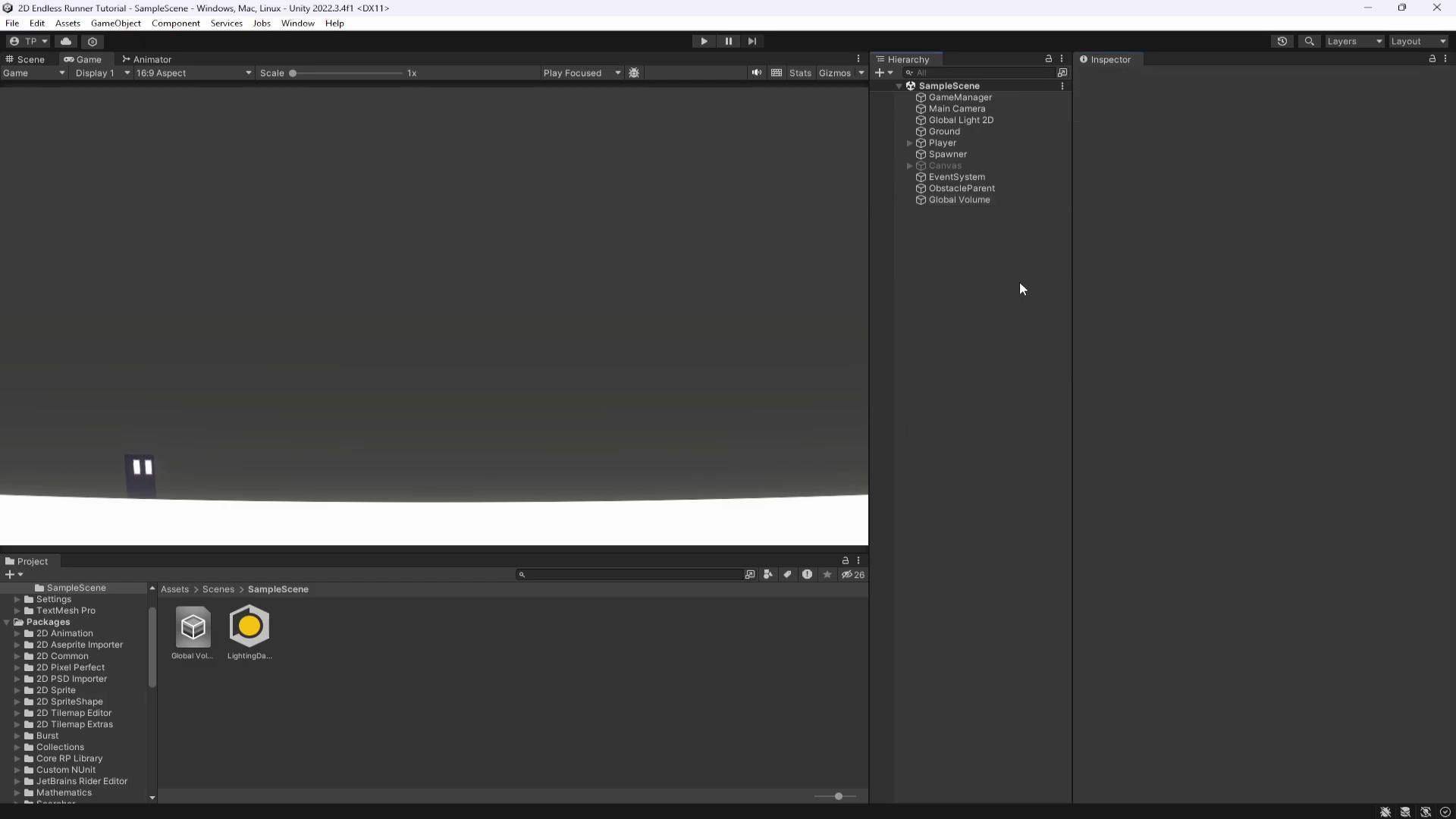
{"action": "left_click", "coordinate": [987, 198]}
{"action": "left_click", "coordinate": [705, 41]}
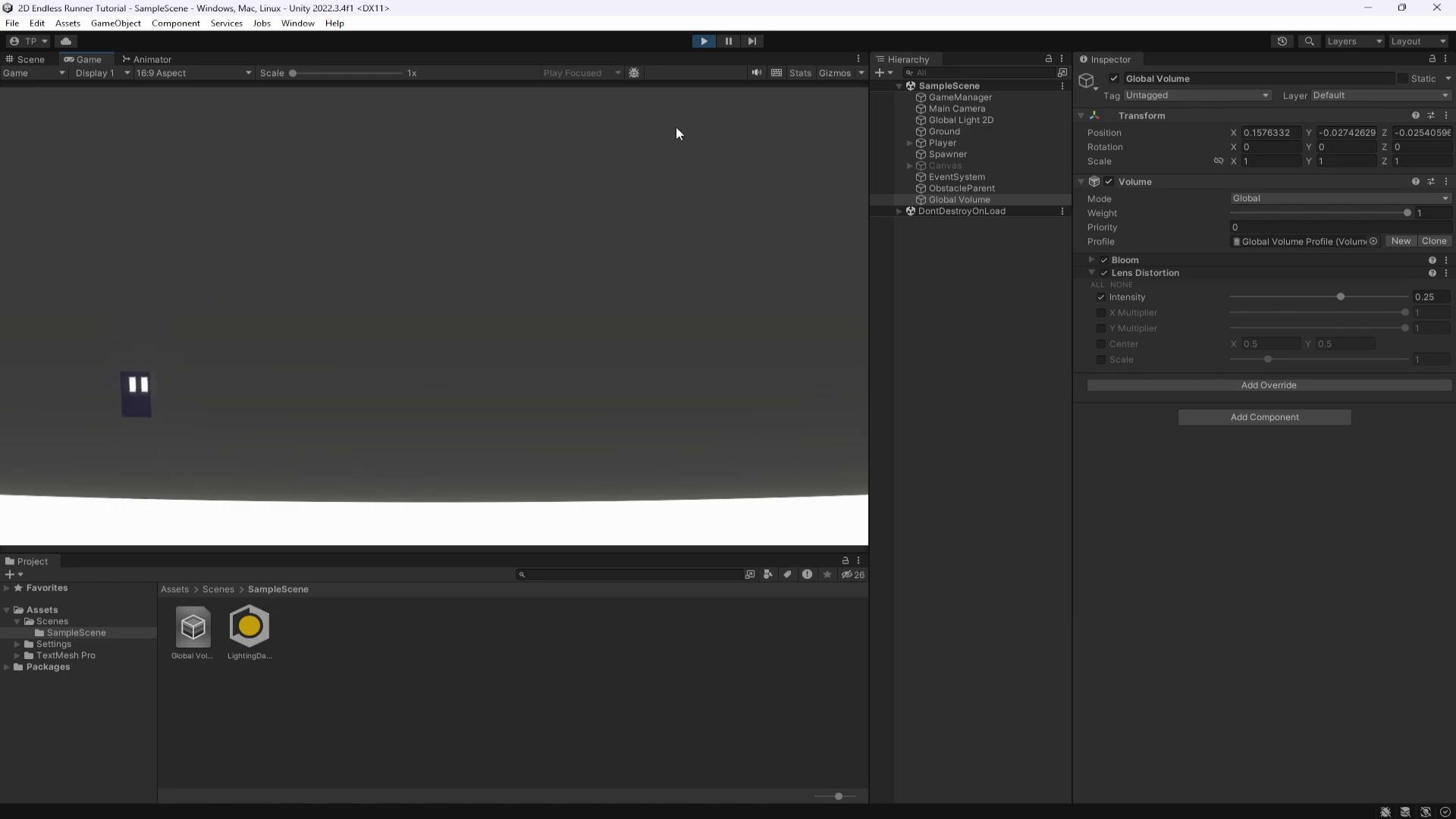
{"action": "left_click", "coordinate": [703, 41]}
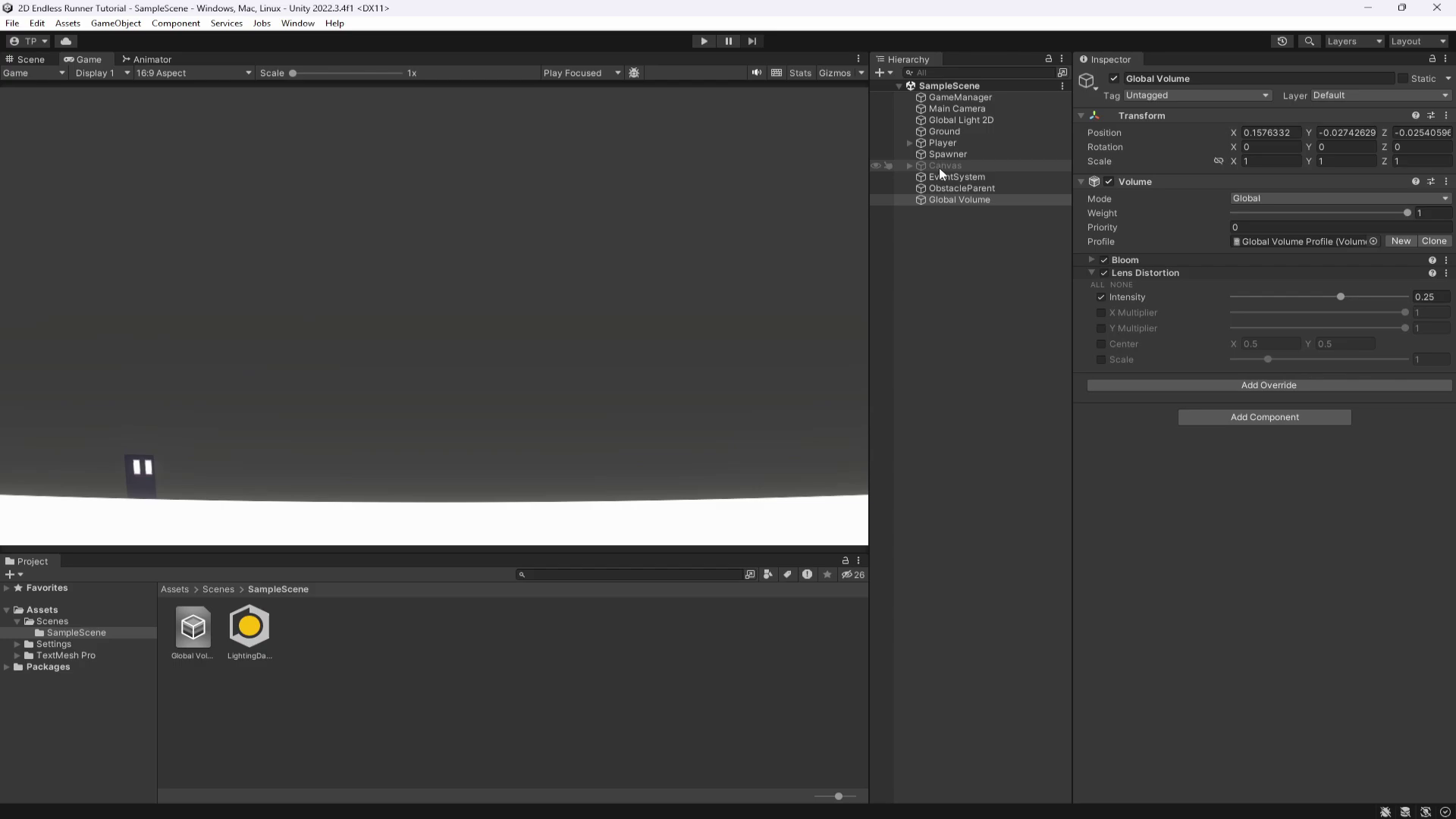
Re-enable the Canvas and play a run, jumping over spikes to reach a score of 14
{"action": "left_click", "coordinate": [939, 165]}
{"action": "left_click", "coordinate": [1114, 78]}
{"action": "left_click", "coordinate": [703, 41]}
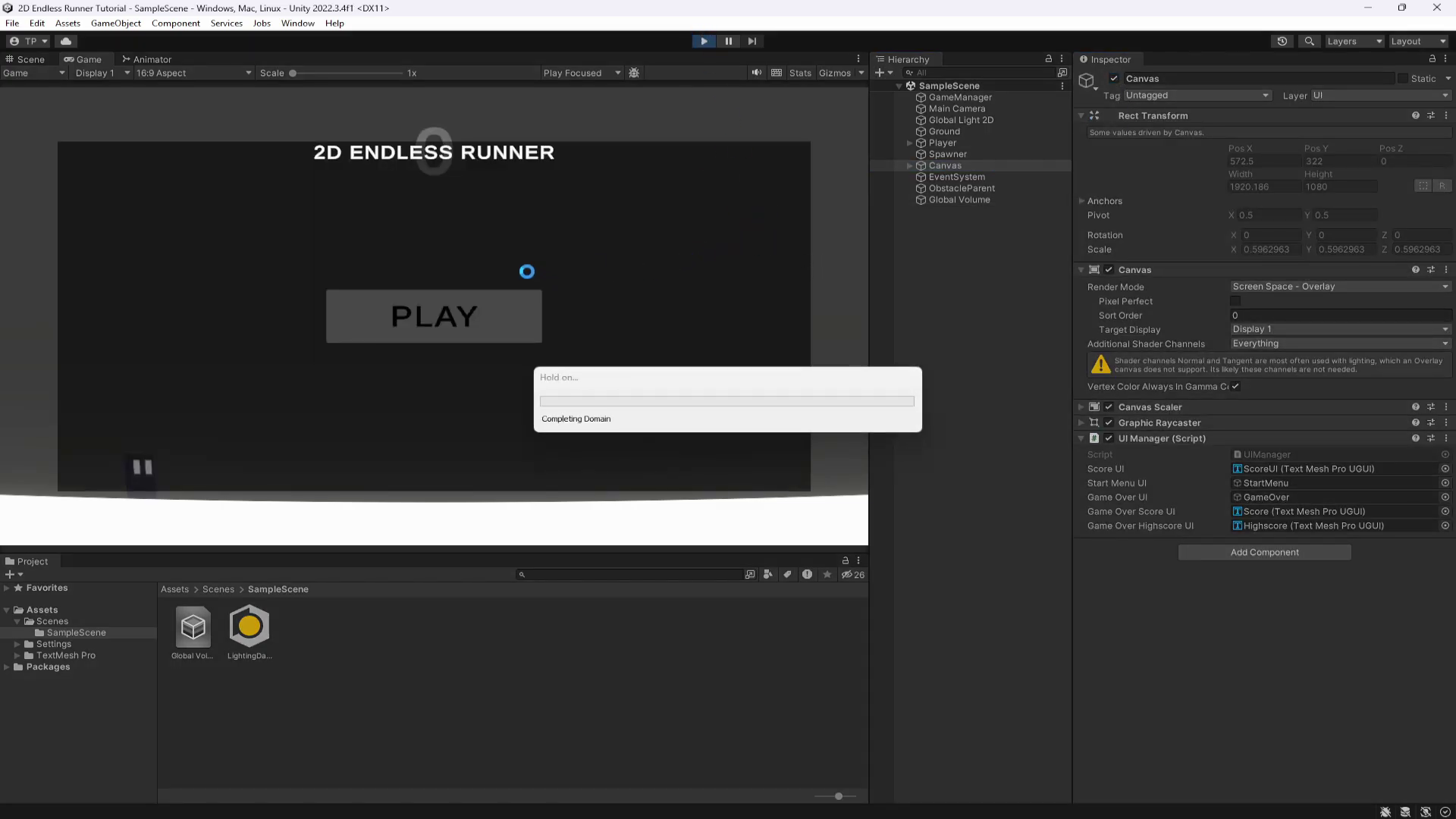
{"action": "left_click", "coordinate": [446, 328]}
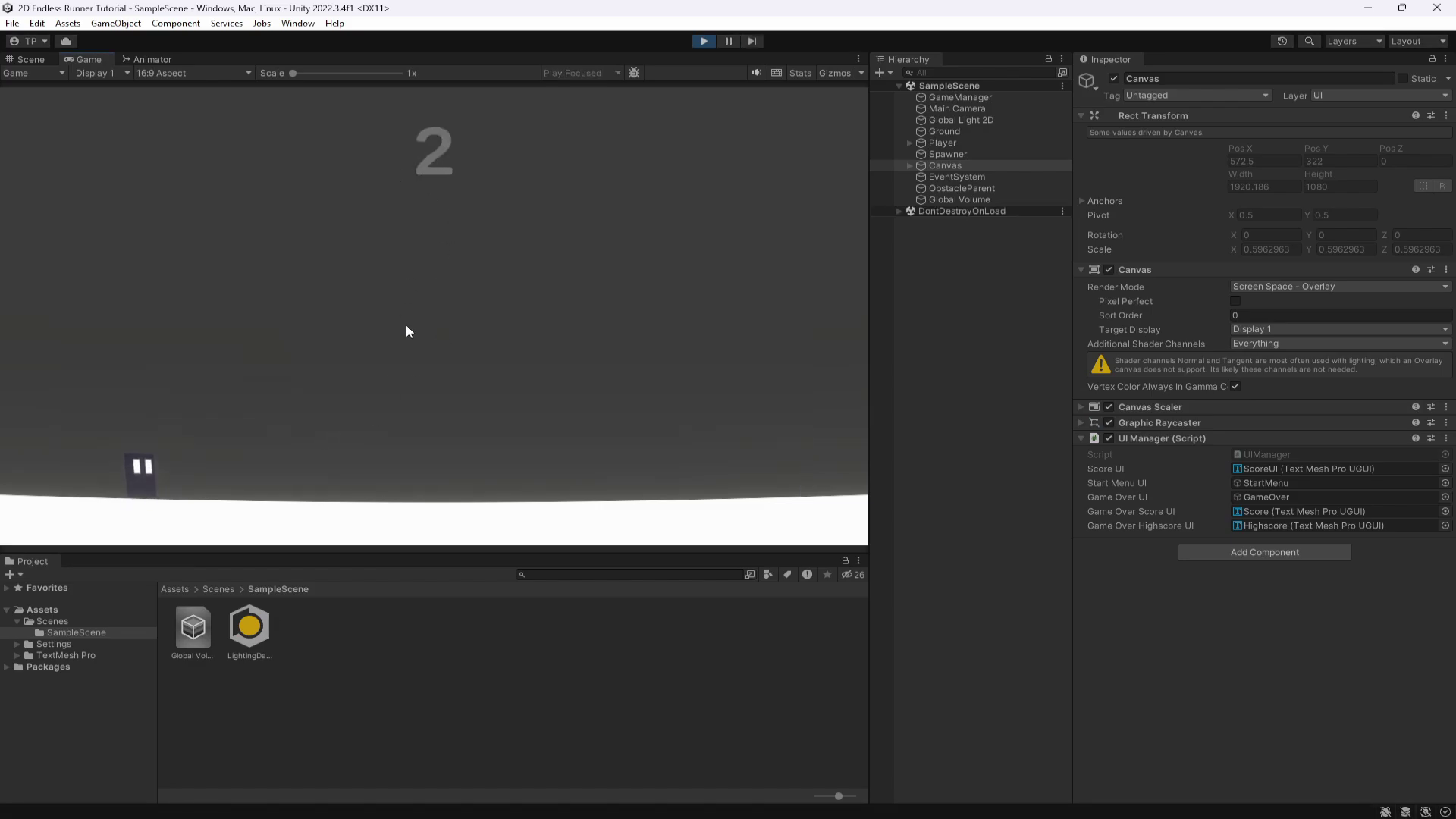
{"action": "key", "text": "space"}
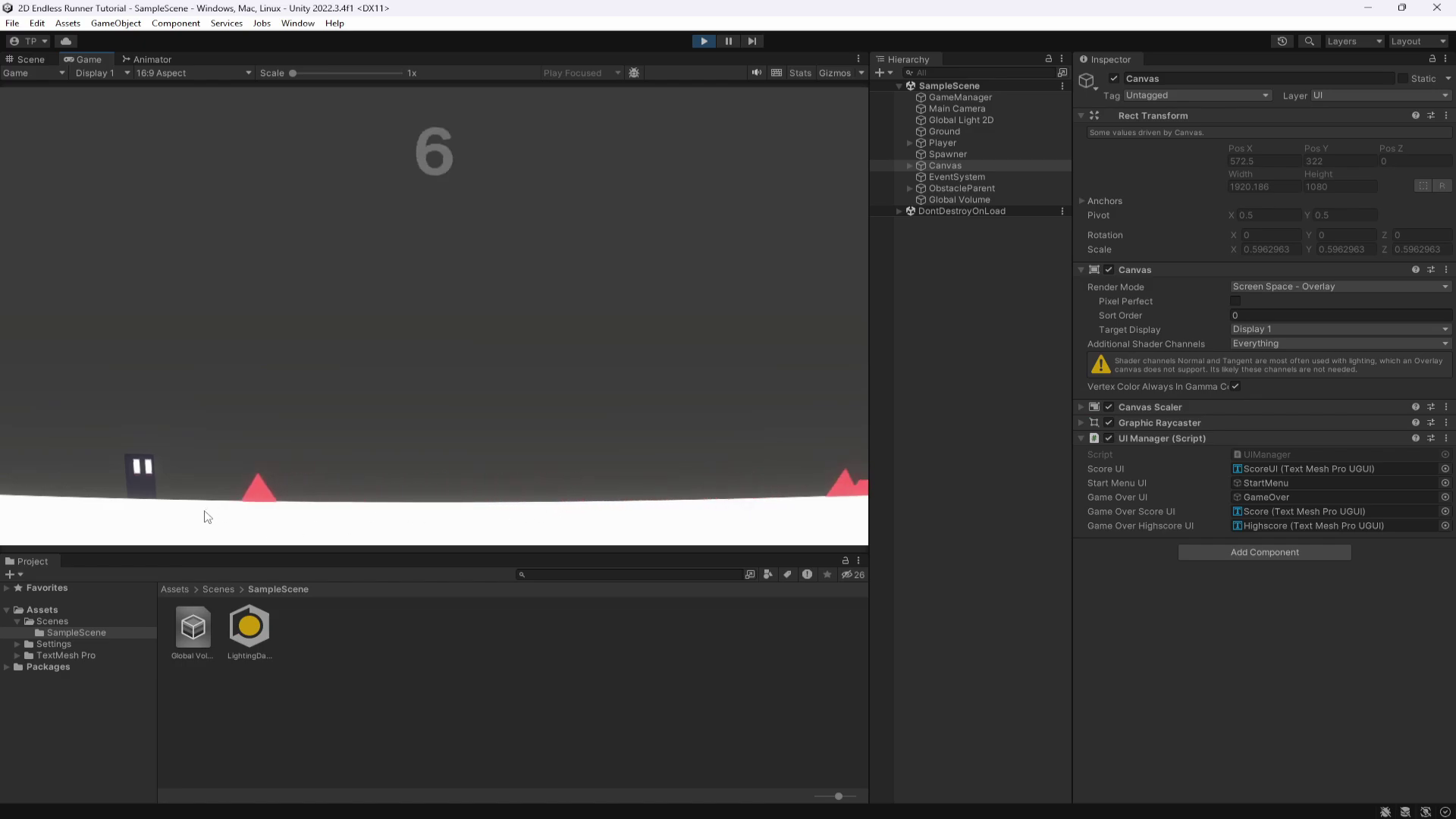
{"action": "key", "text": "space"}
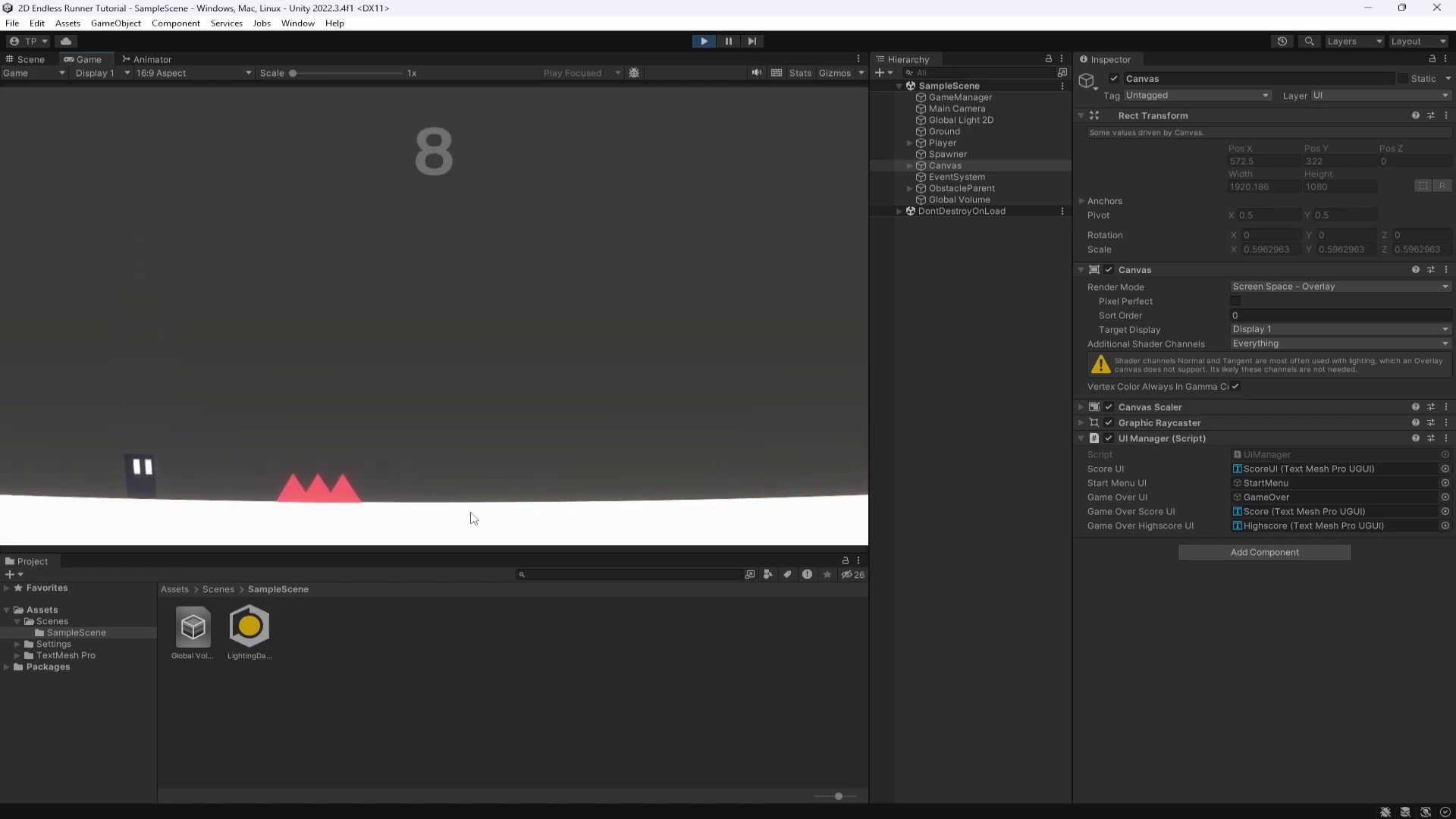
{"action": "key", "text": "space"}
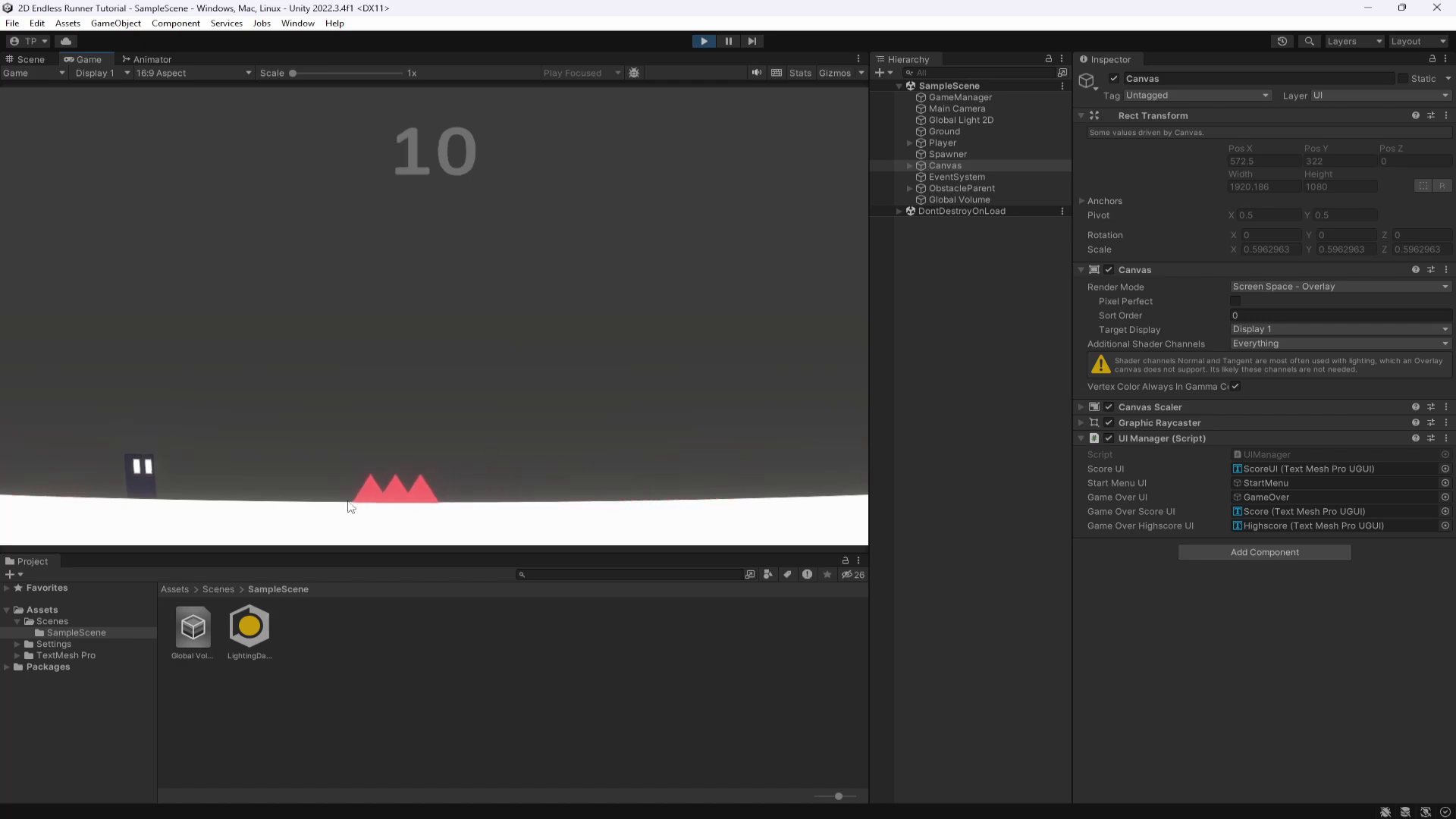
{"action": "key", "text": "space"}
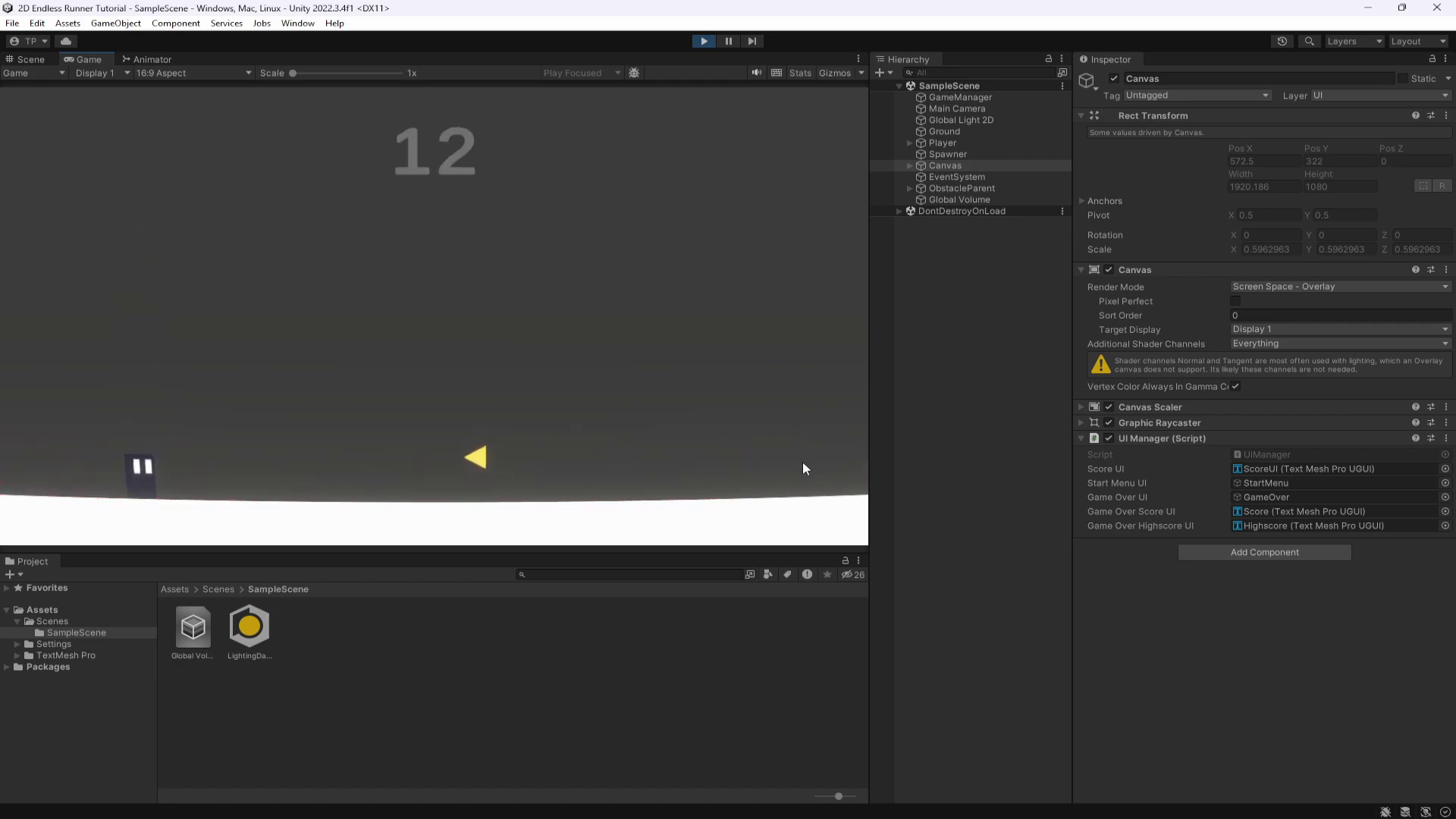
{"action": "key", "text": "space"}
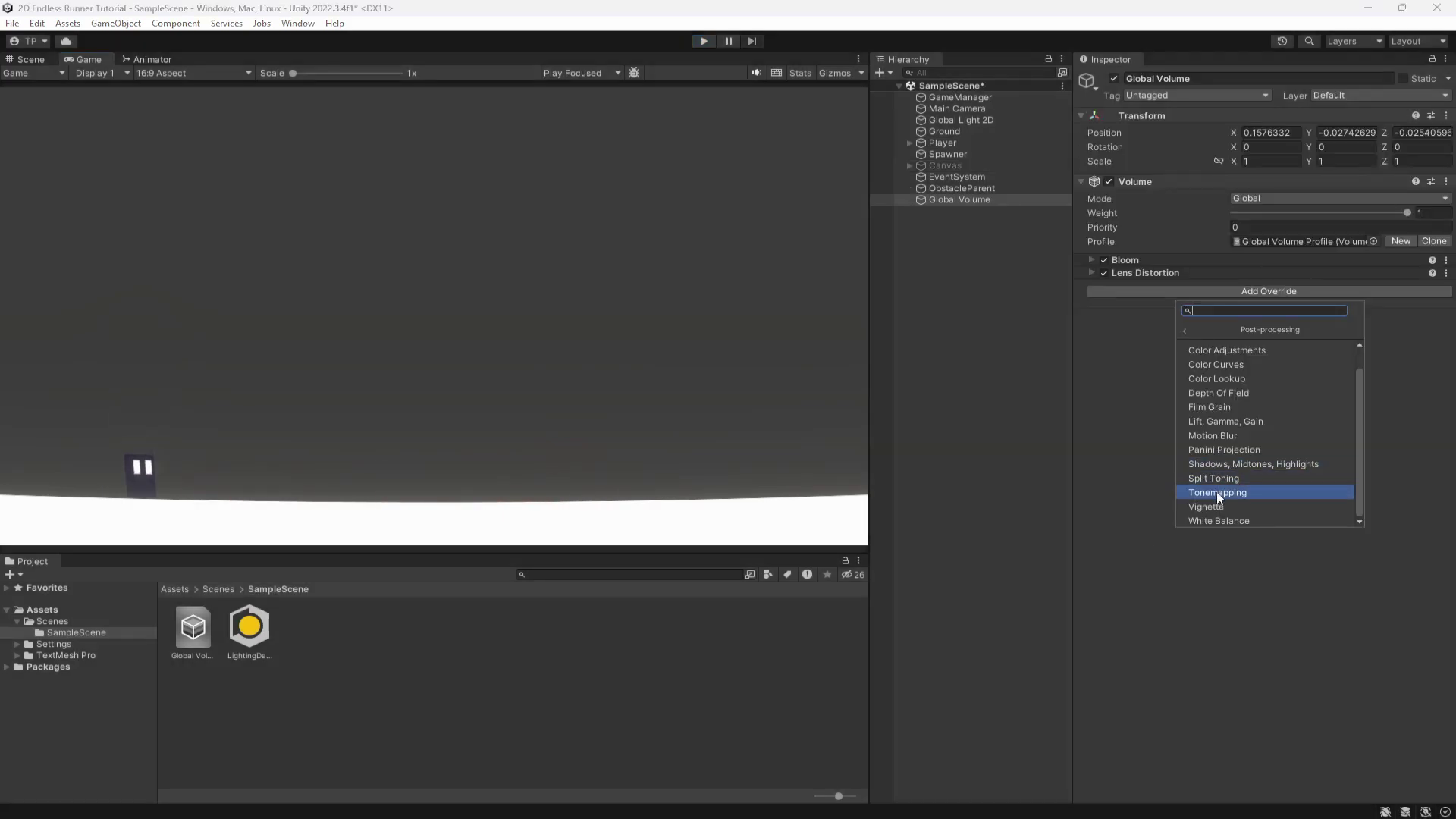
{"action": "scroll", "coordinate": [1221, 349], "scroll_direction": "up", "scroll_amount": 1}
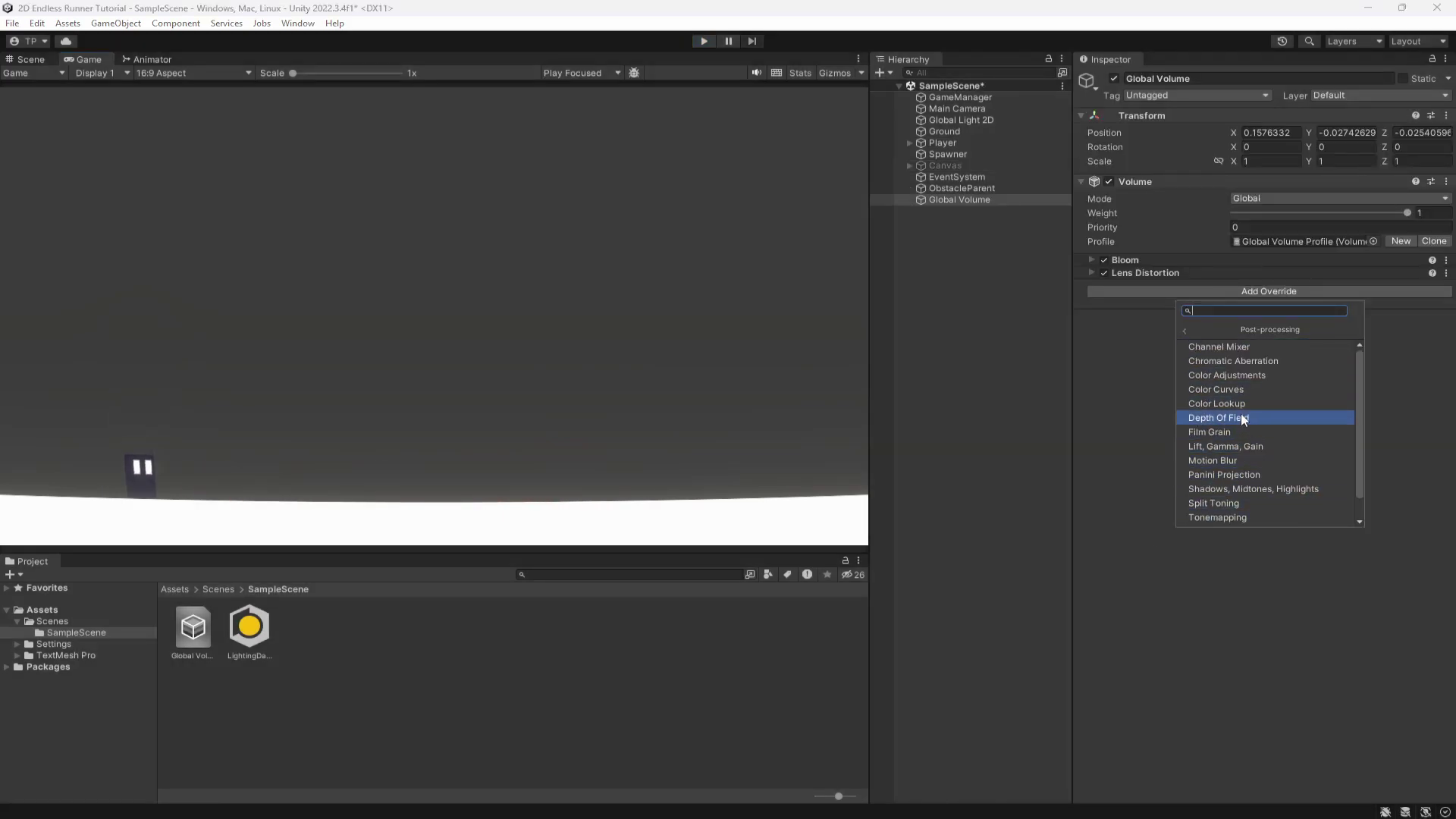
Add a Vignette override and try Intensity values 0.1, 0.2, 0.5, settling on 0.3
{"action": "scroll", "coordinate": [1234, 490], "scroll_direction": "down", "scroll_amount": 1}
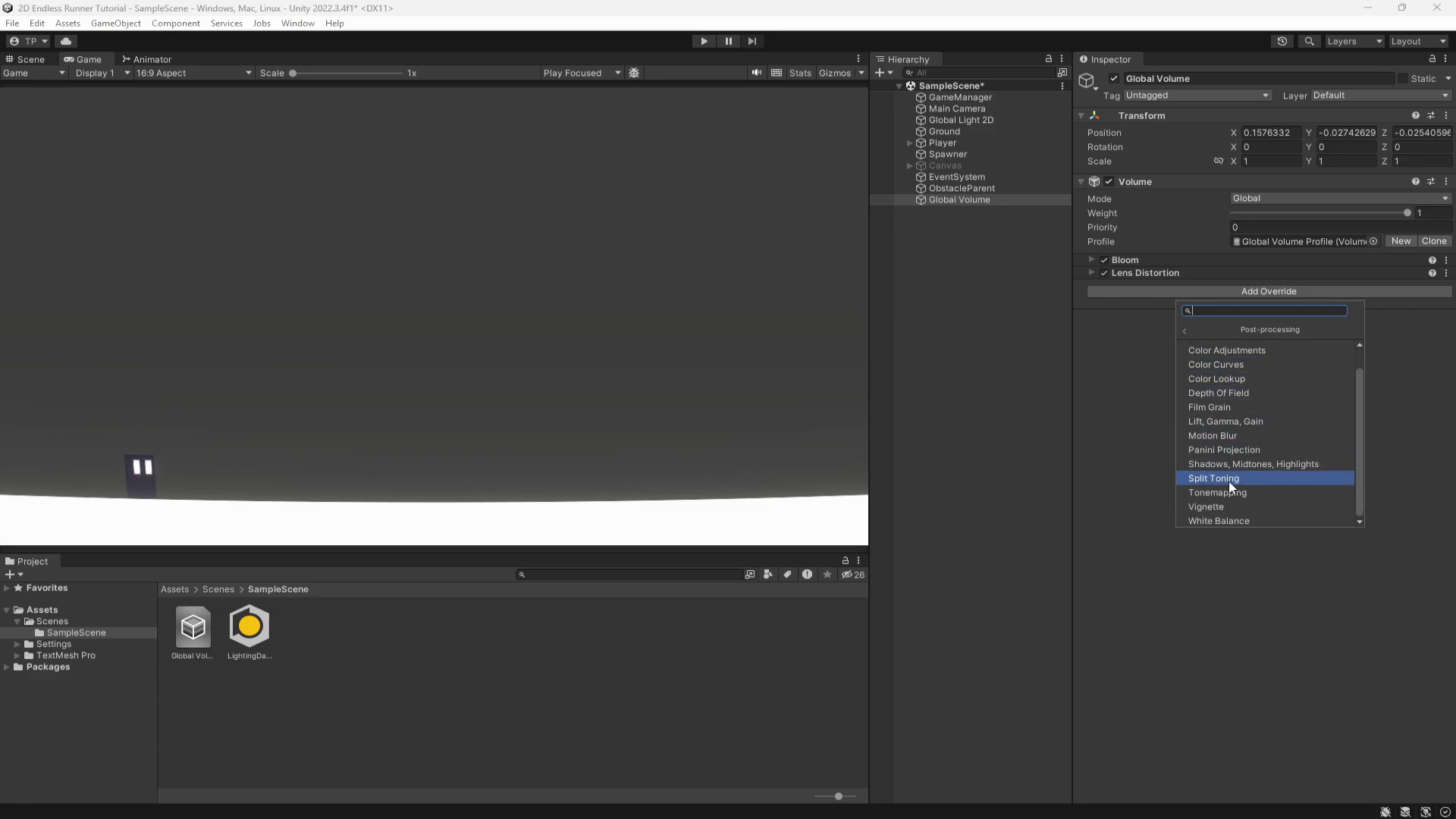
{"action": "left_click", "coordinate": [1202, 503]}
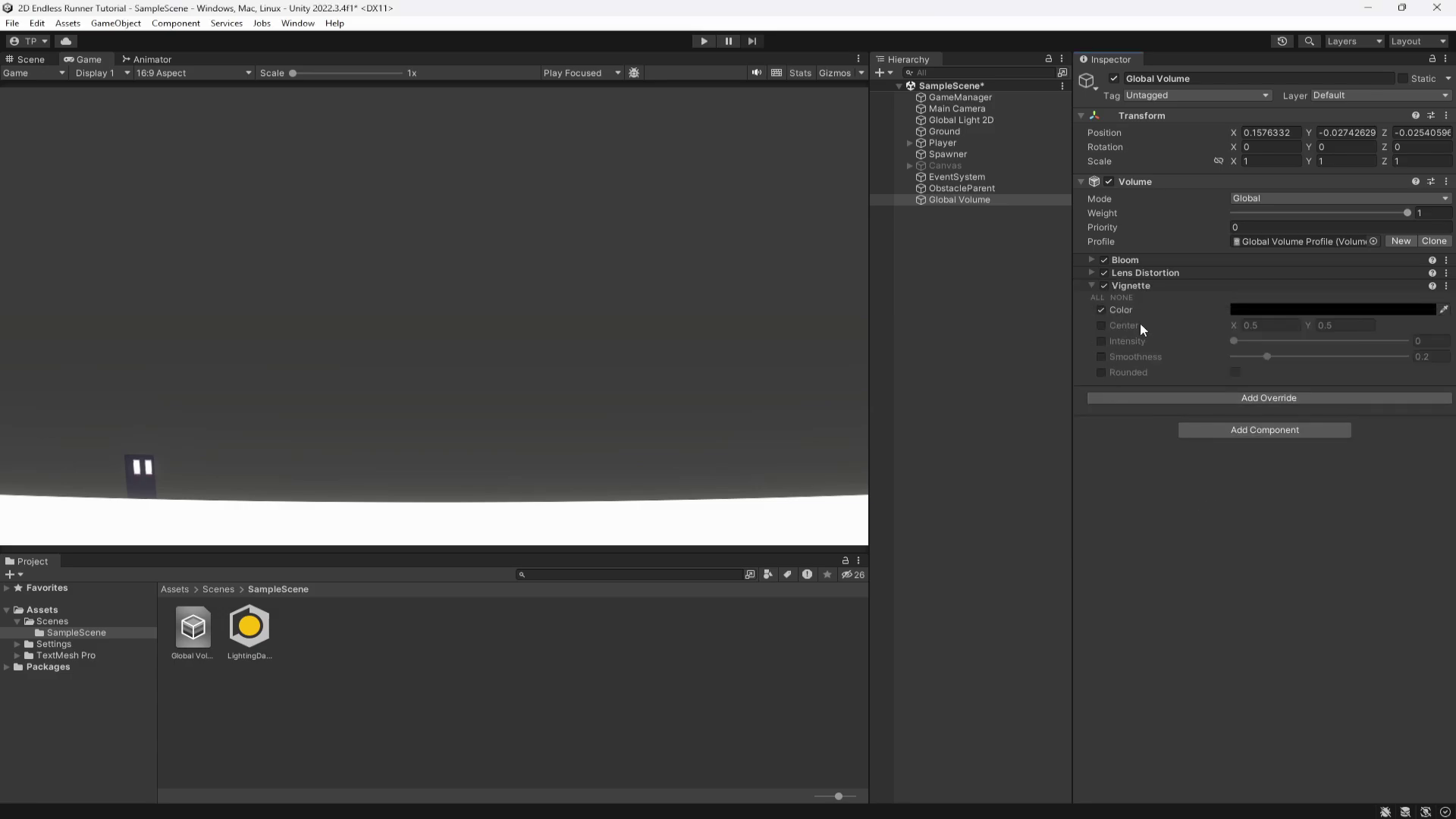
{"action": "left_click", "coordinate": [1101, 342]}
{"action": "left_click", "coordinate": [1431, 341]}
{"action": "type", "text": "1"}
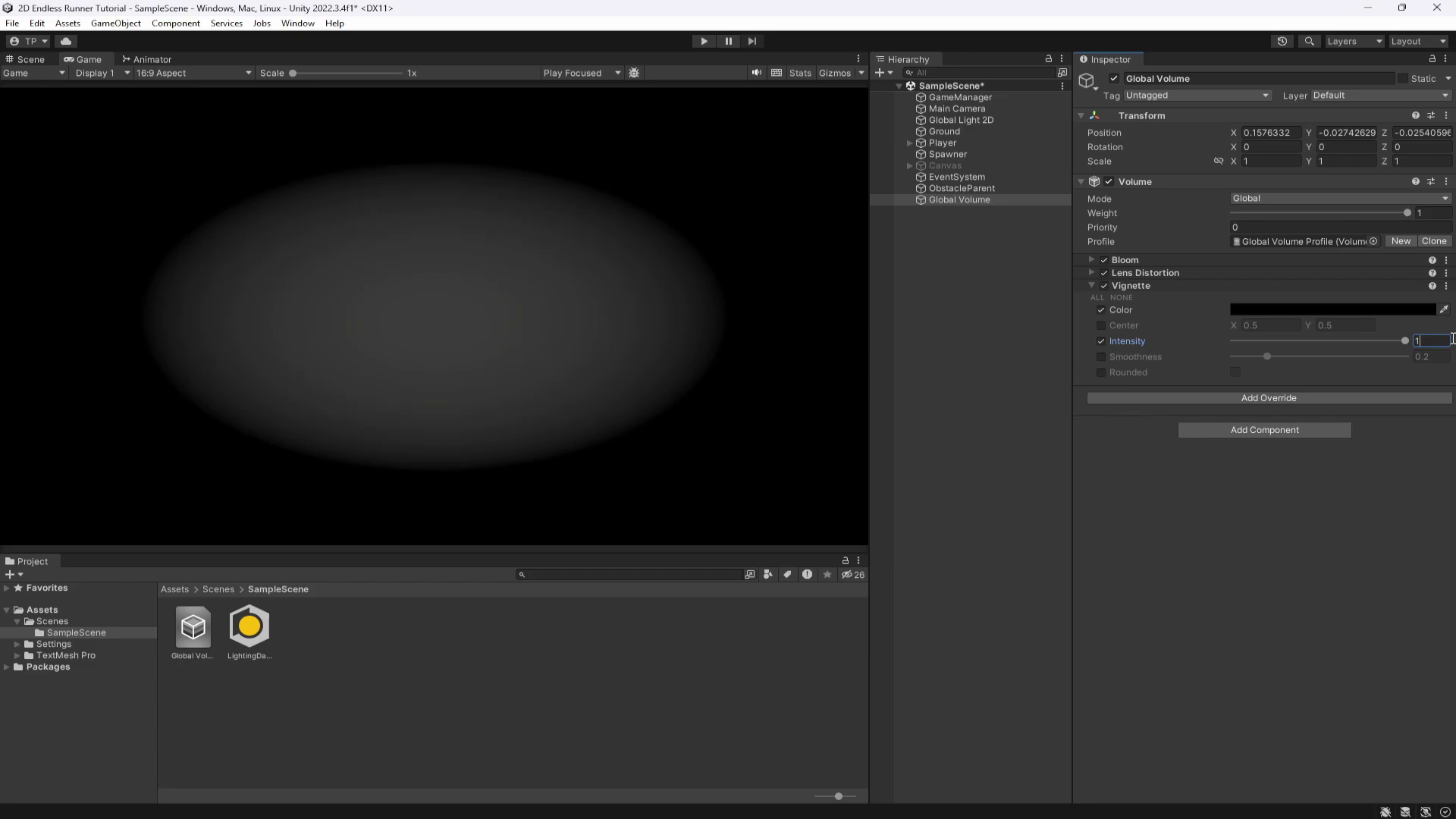
{"action": "key", "text": "Return"}
{"action": "type", "text": "0.1"}
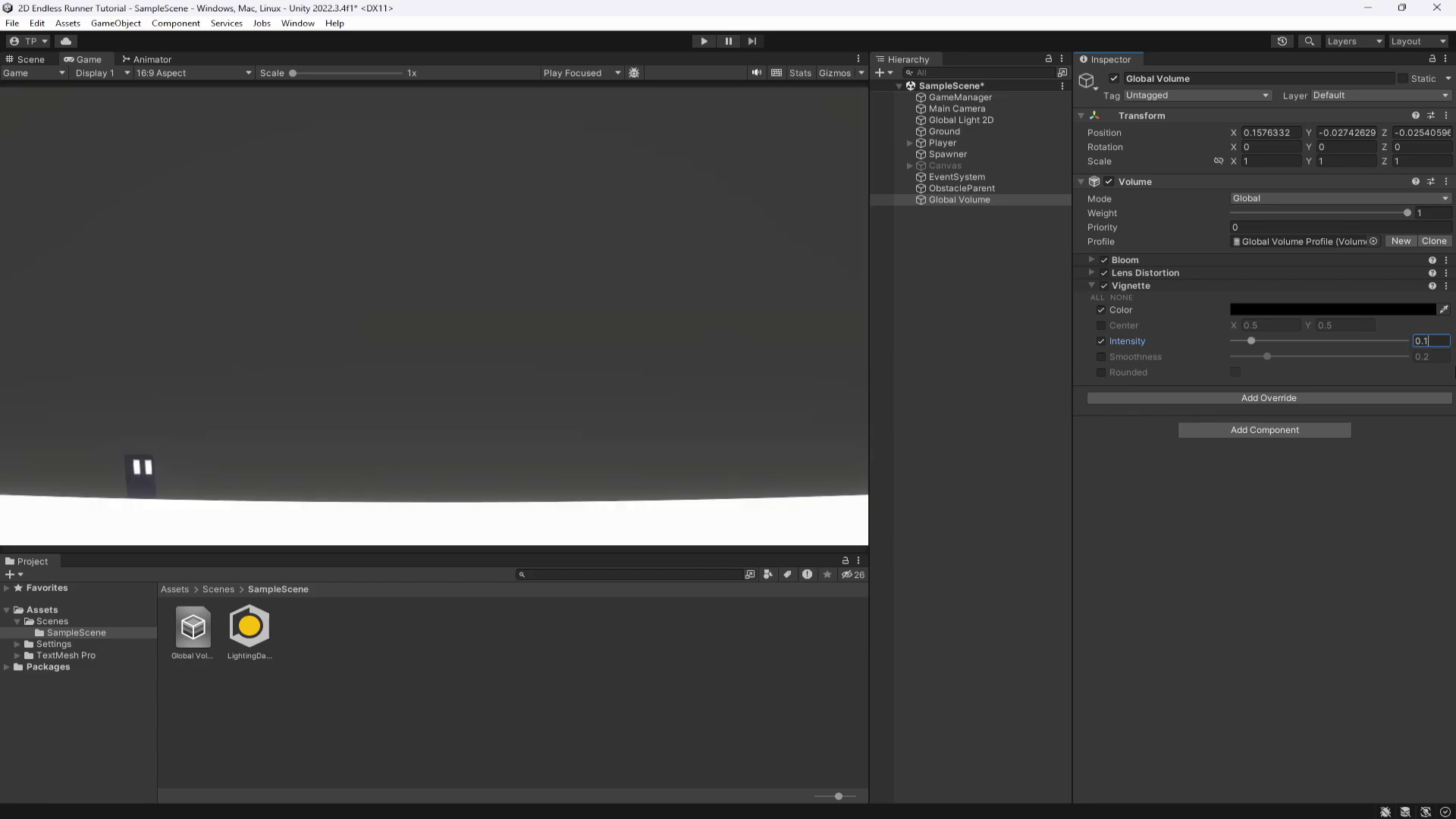
{"action": "key", "text": "BackSpace"}
{"action": "type", "text": "2"}
{"action": "key", "text": "BackSpace"}
{"action": "type", "text": "3"}
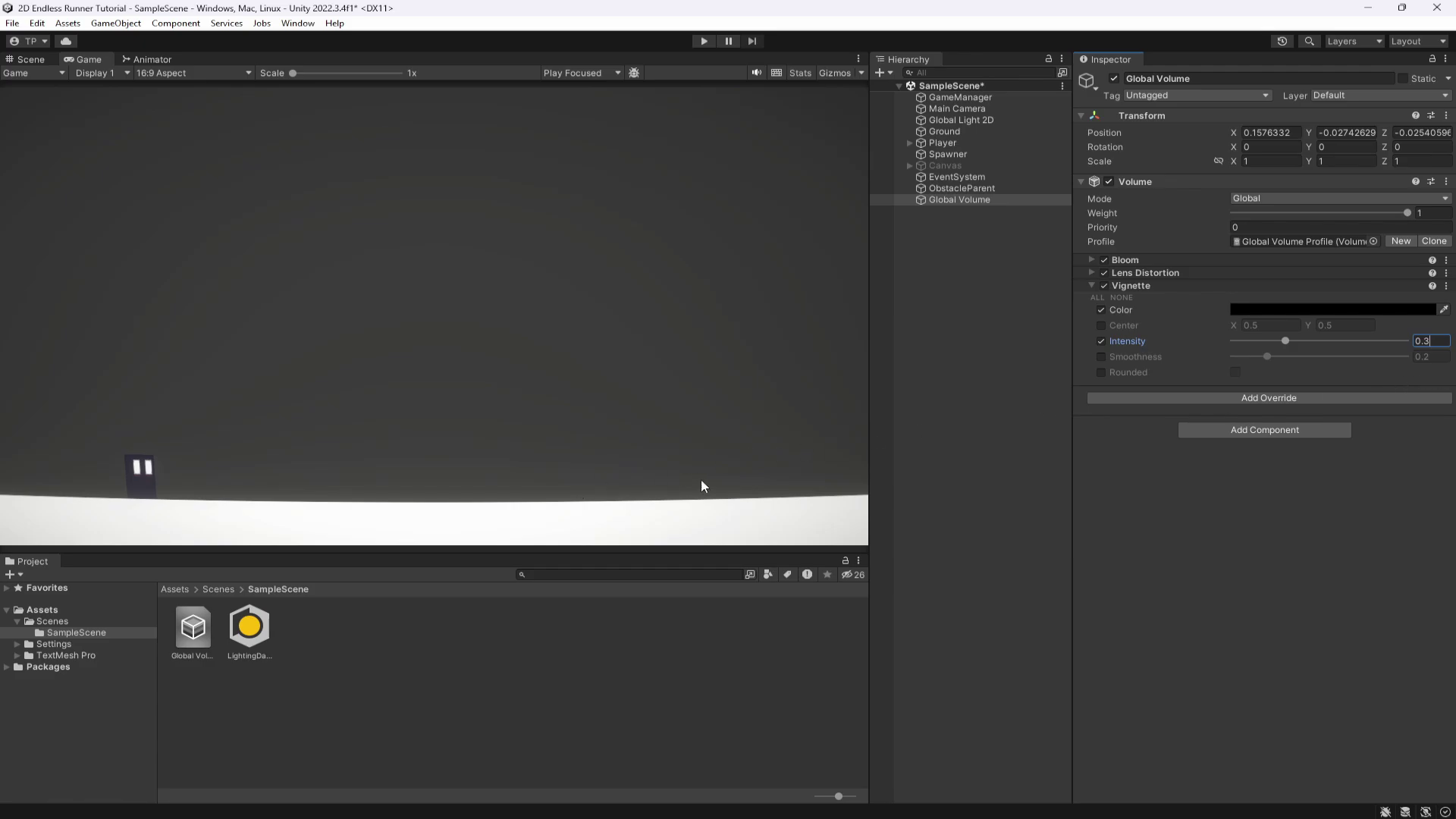
{"action": "key", "text": "BackSpace"}
{"action": "type", "text": "5"}
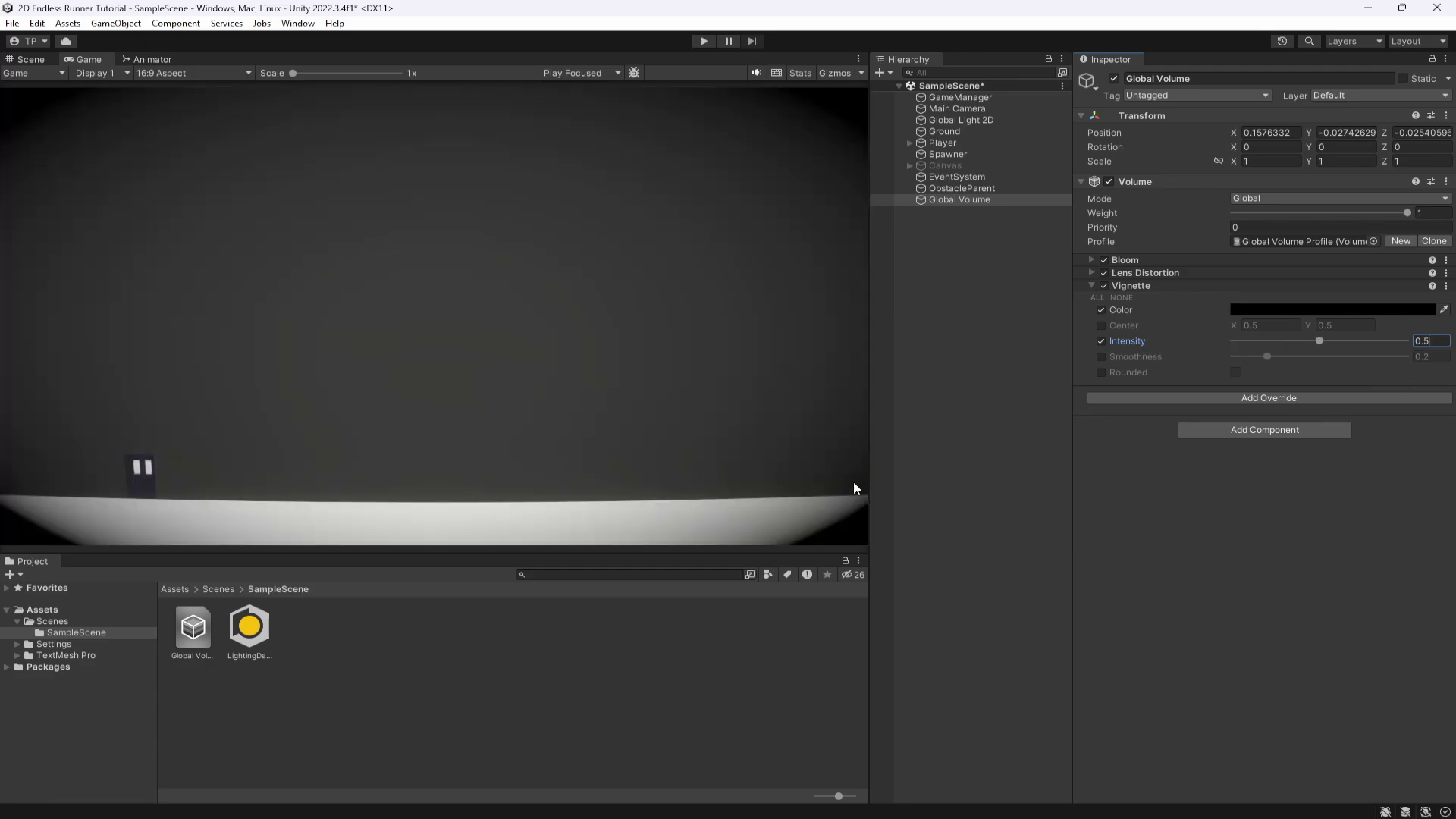
{"action": "key", "text": "BackSpace"}
{"action": "type", "text": "3"}
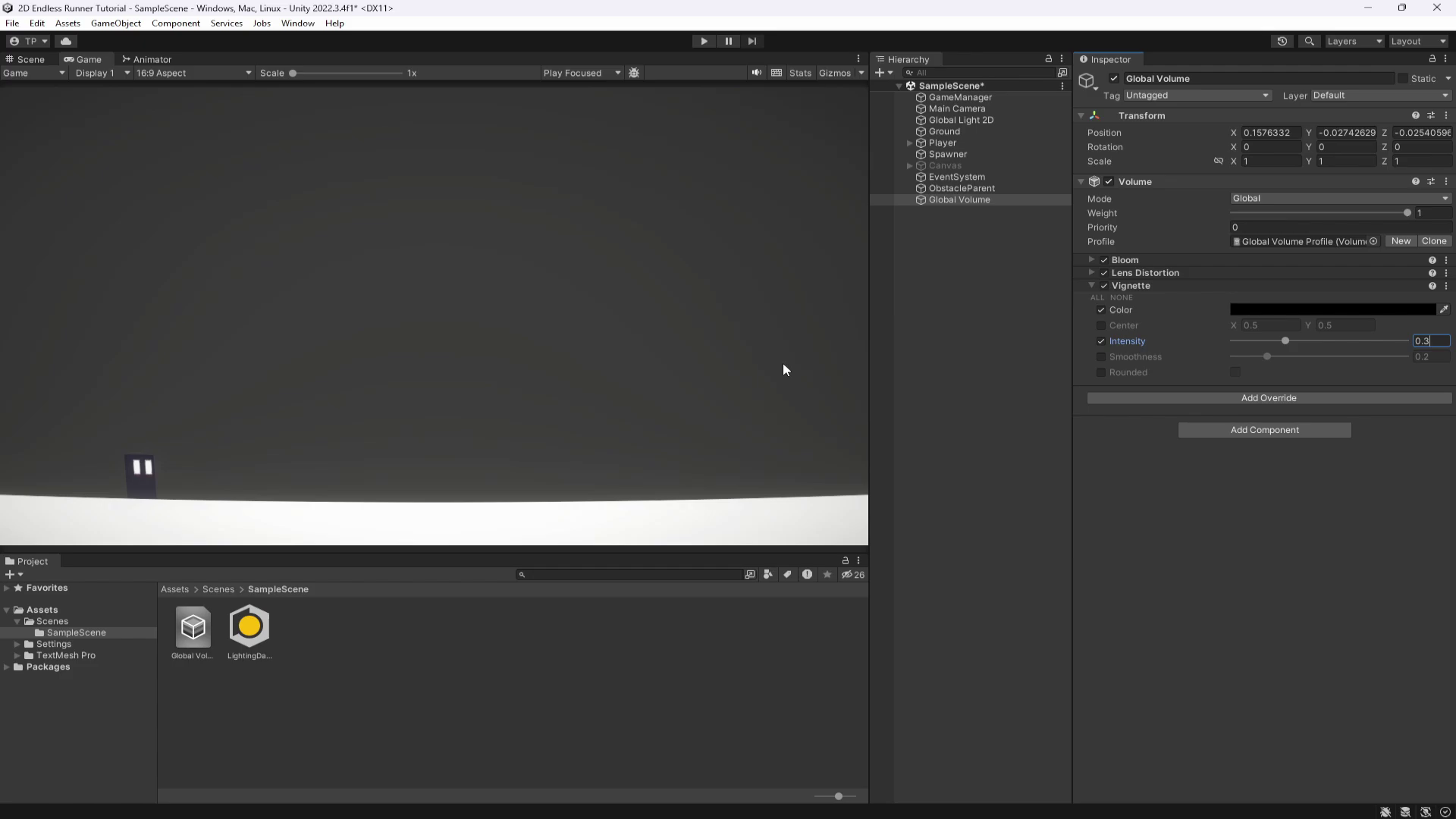
Enable Vignette Smoothness, compare softness values, and set Smoothness and Intensity both to 0.3
{"action": "left_click", "coordinate": [1101, 357]}
{"action": "key", "text": "BackSpace"}
{"action": "type", "text": "5"}
{"action": "mouse_move", "coordinate": [1268, 358]}
{"action": "left_mouse_down"}
{"action": "mouse_move", "coordinate": [1359, 364]}
{"action": "mouse_move", "coordinate": [1244, 358]}
{"action": "left_mouse_up"}
{"action": "left_click", "coordinate": [1436, 340]}
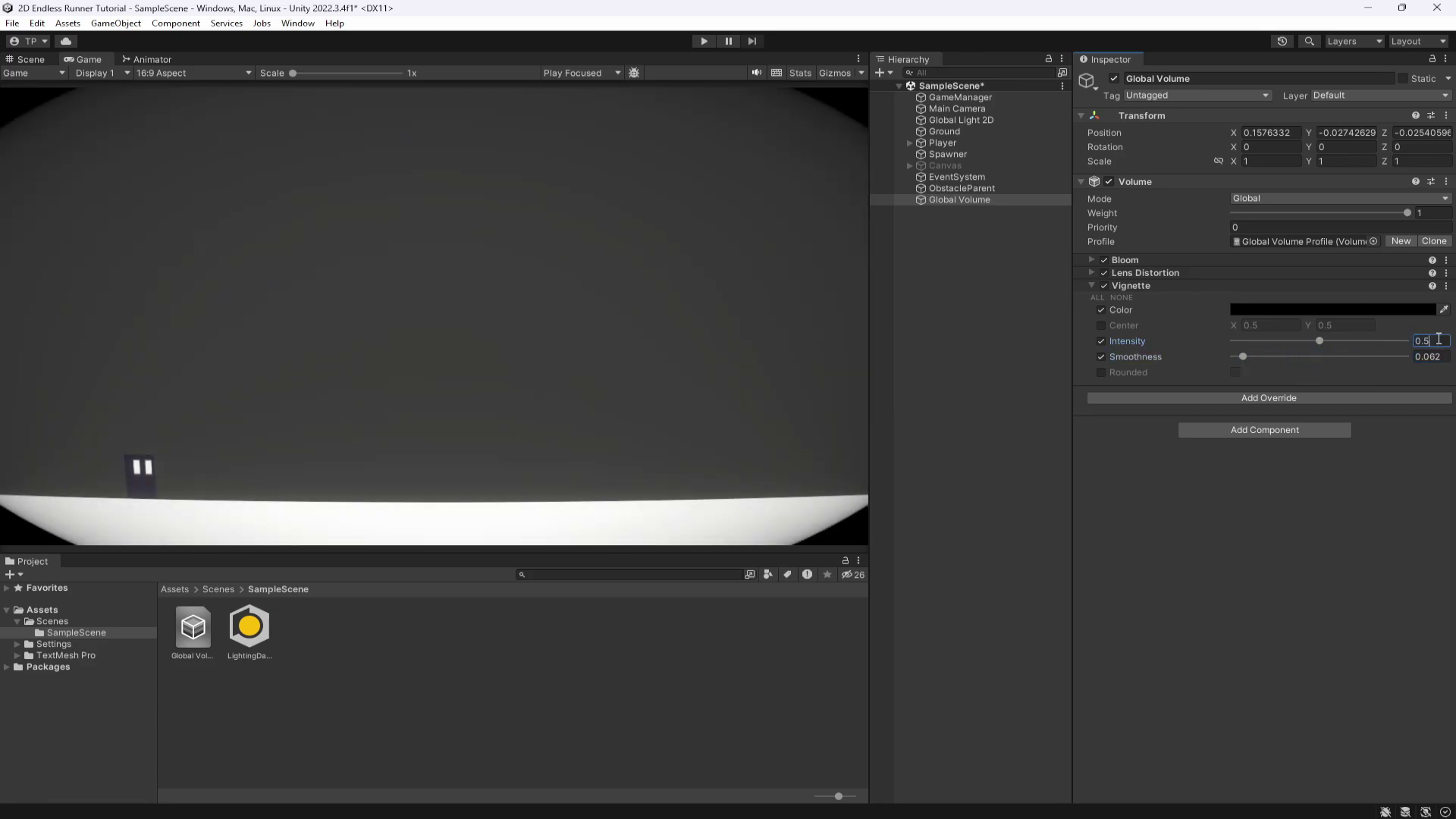
{"action": "key", "text": "BackSpace"}
{"action": "type", "text": "3"}
{"action": "left_click", "coordinate": [1432, 356]}
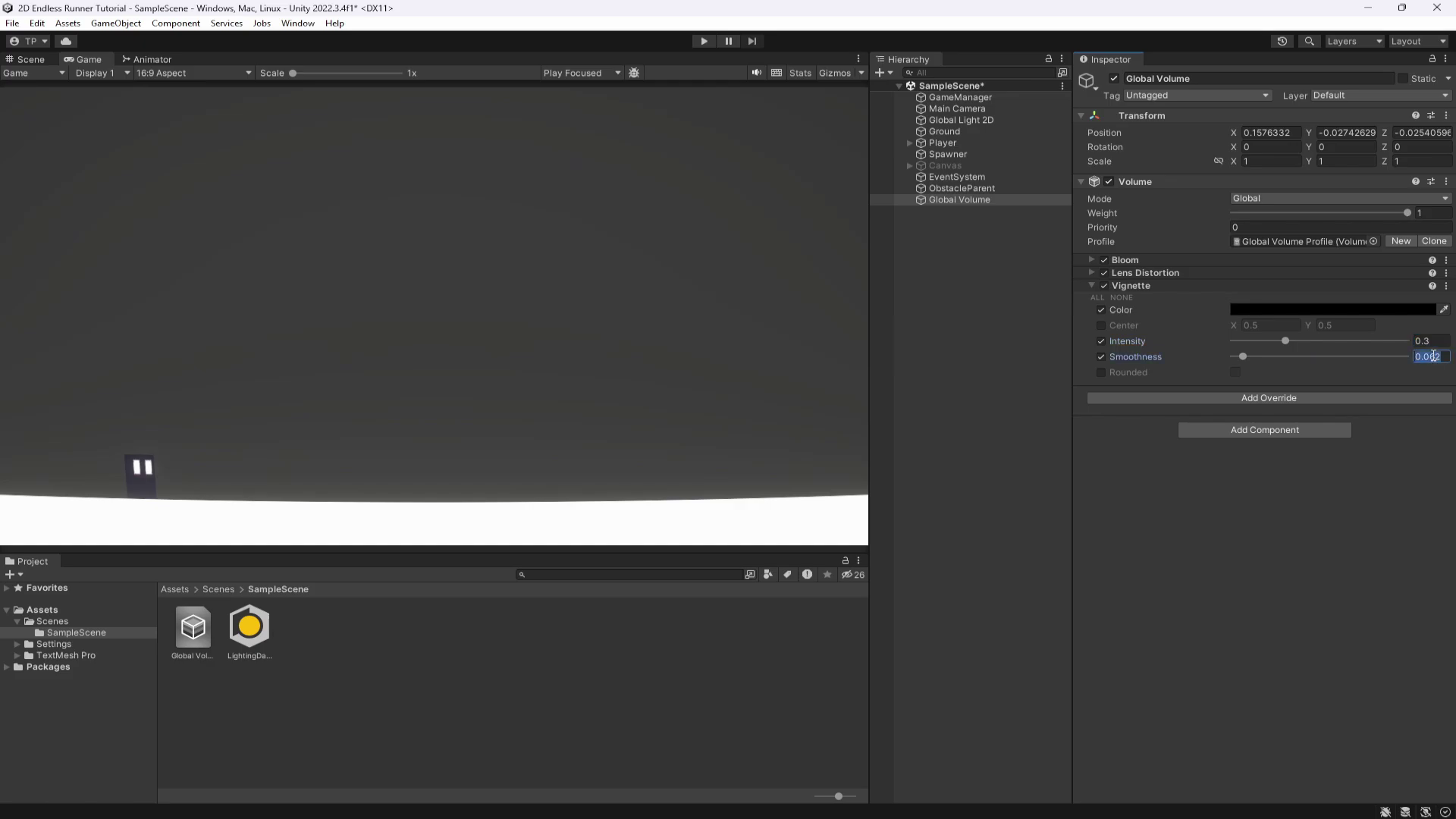
{"action": "type", "text": "0.5"}
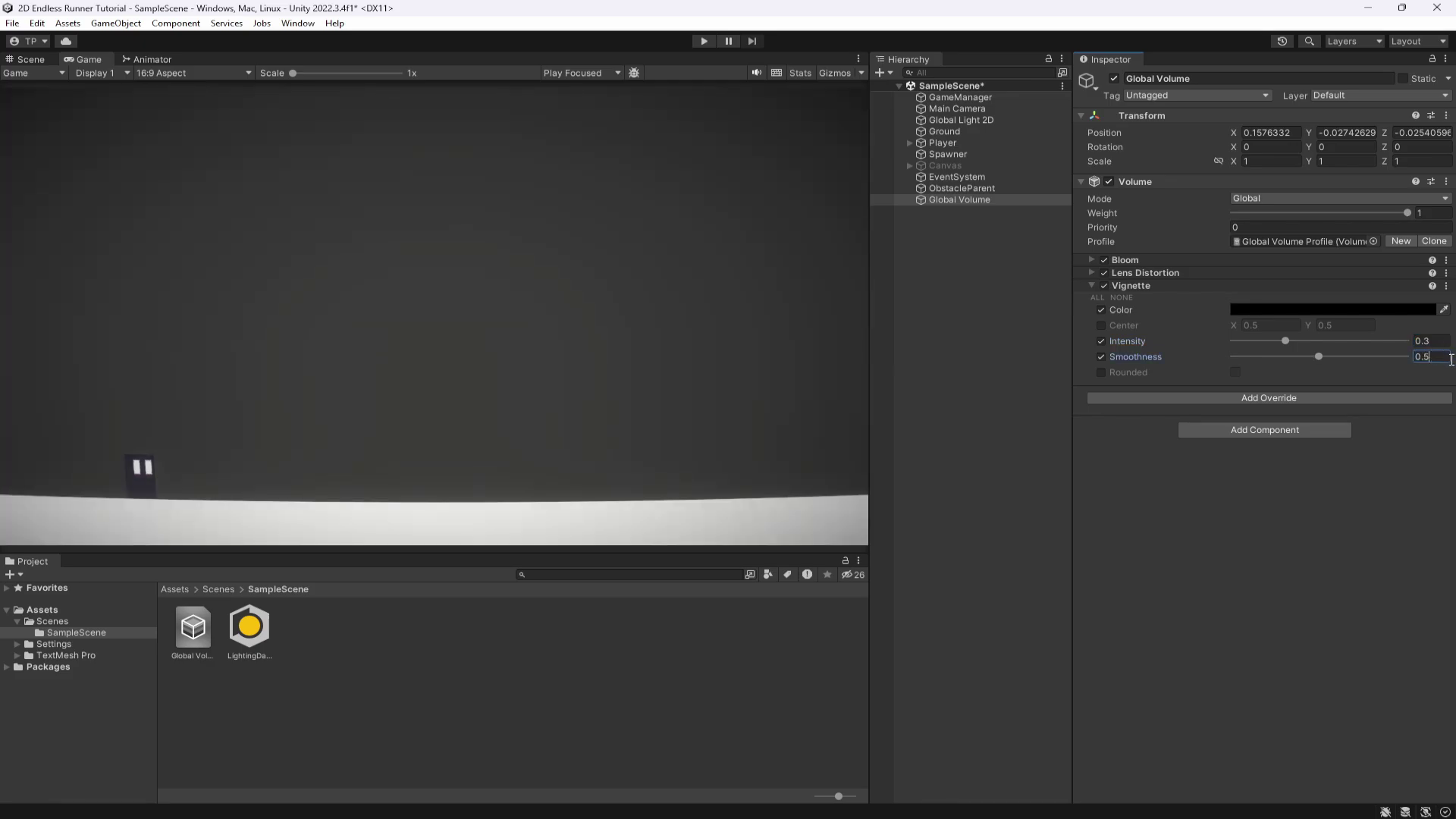
{"action": "key", "text": "BackSpace"}
{"action": "type", "text": "2"}
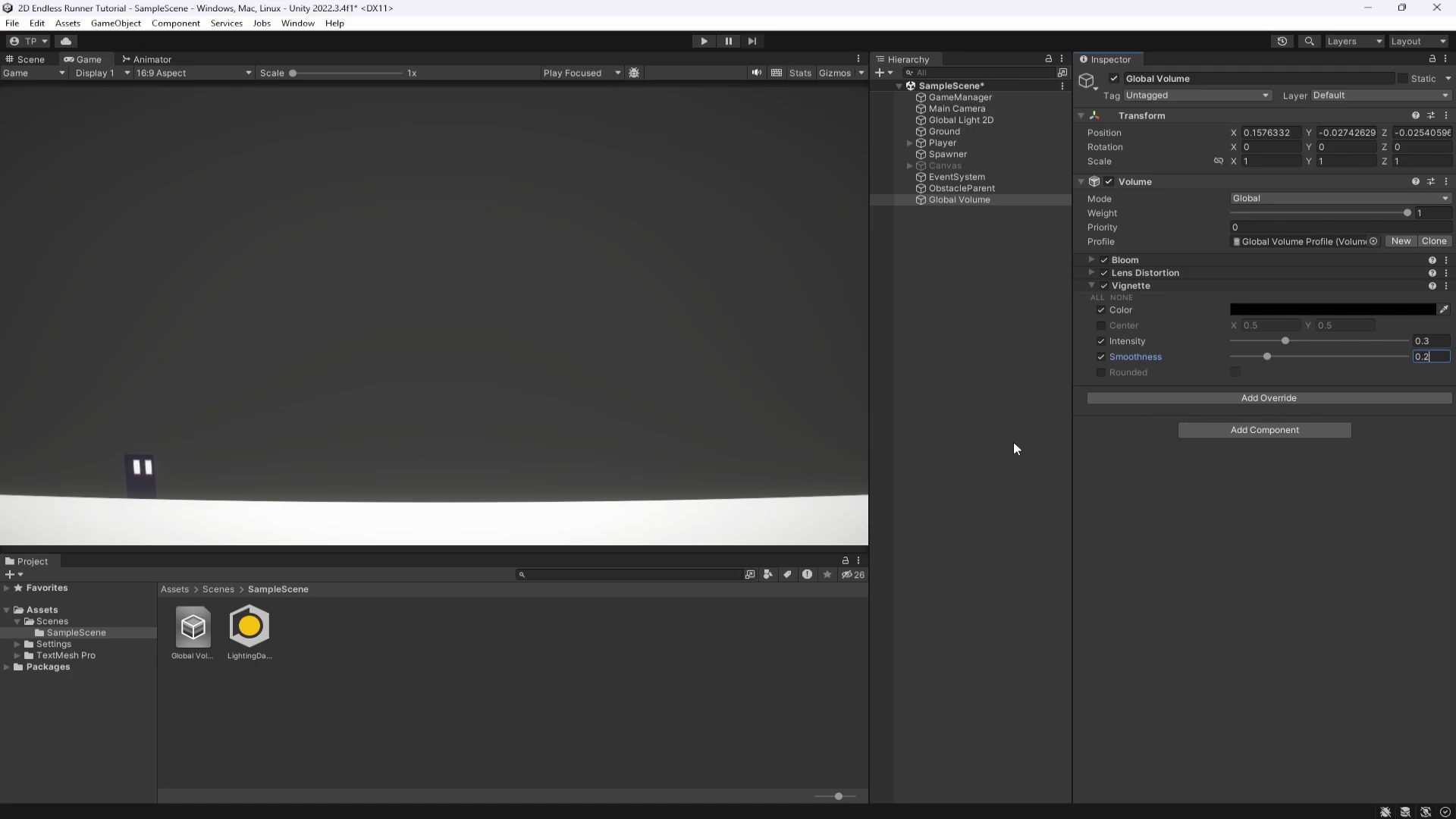
{"action": "key", "text": "BackSpace"}
{"action": "type", "text": "3"}
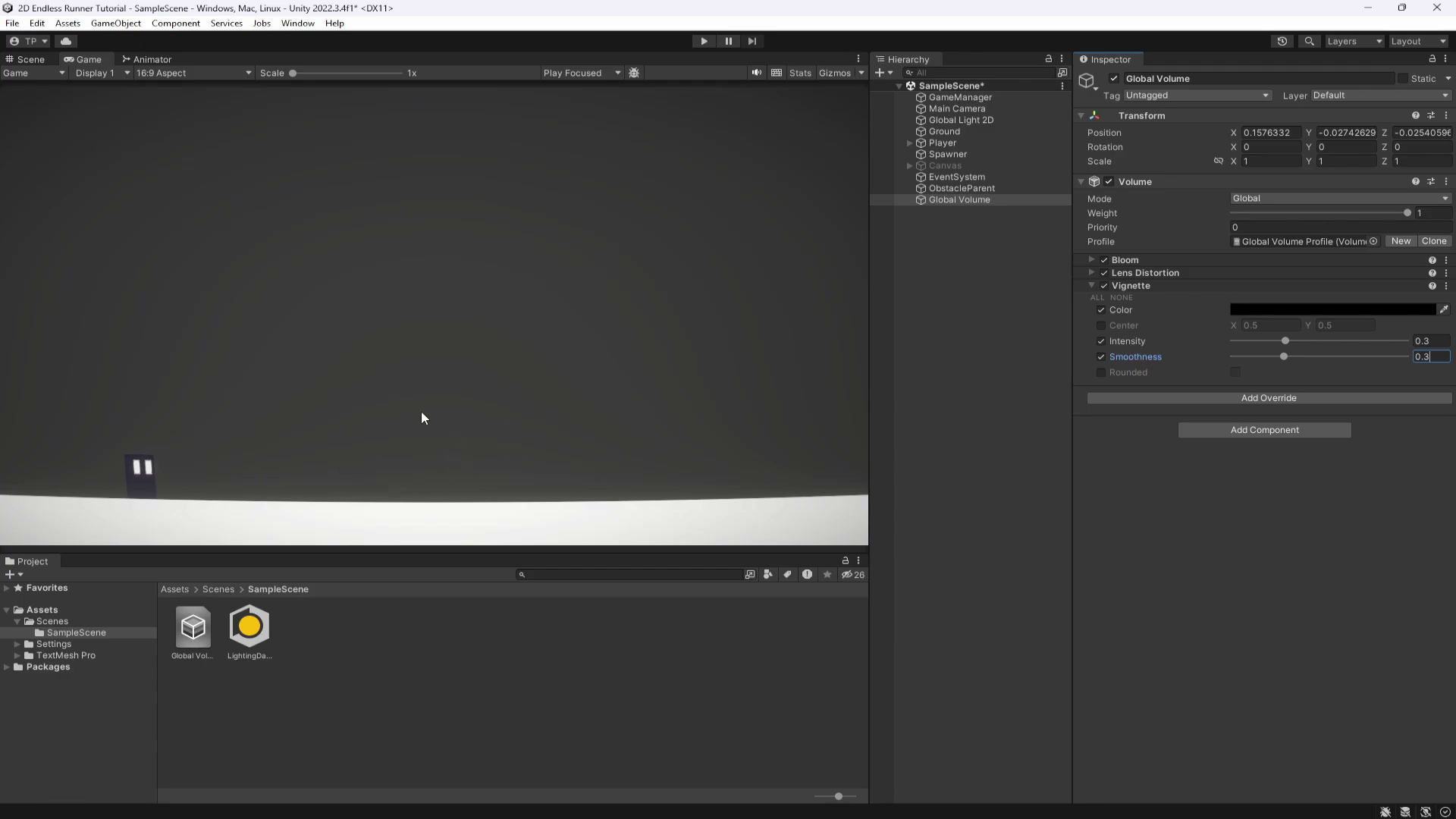
{"action": "left_click", "coordinate": [1179, 286]}
Add a Film Grain override, try Thin 2 then Thin 1, and enable its Intensity
{"action": "left_click", "coordinate": [1194, 304]}
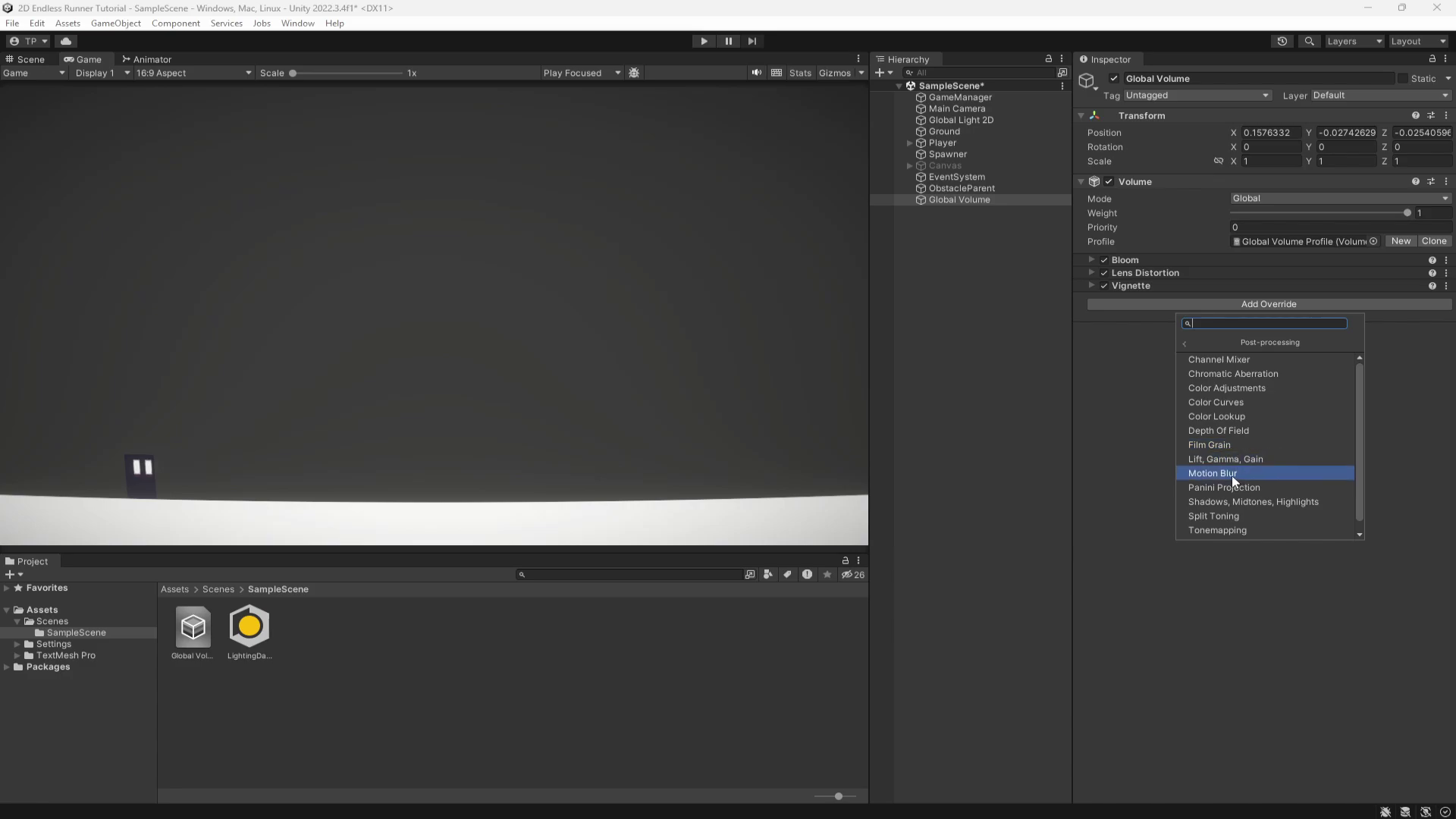
{"action": "left_click", "coordinate": [1229, 447]}
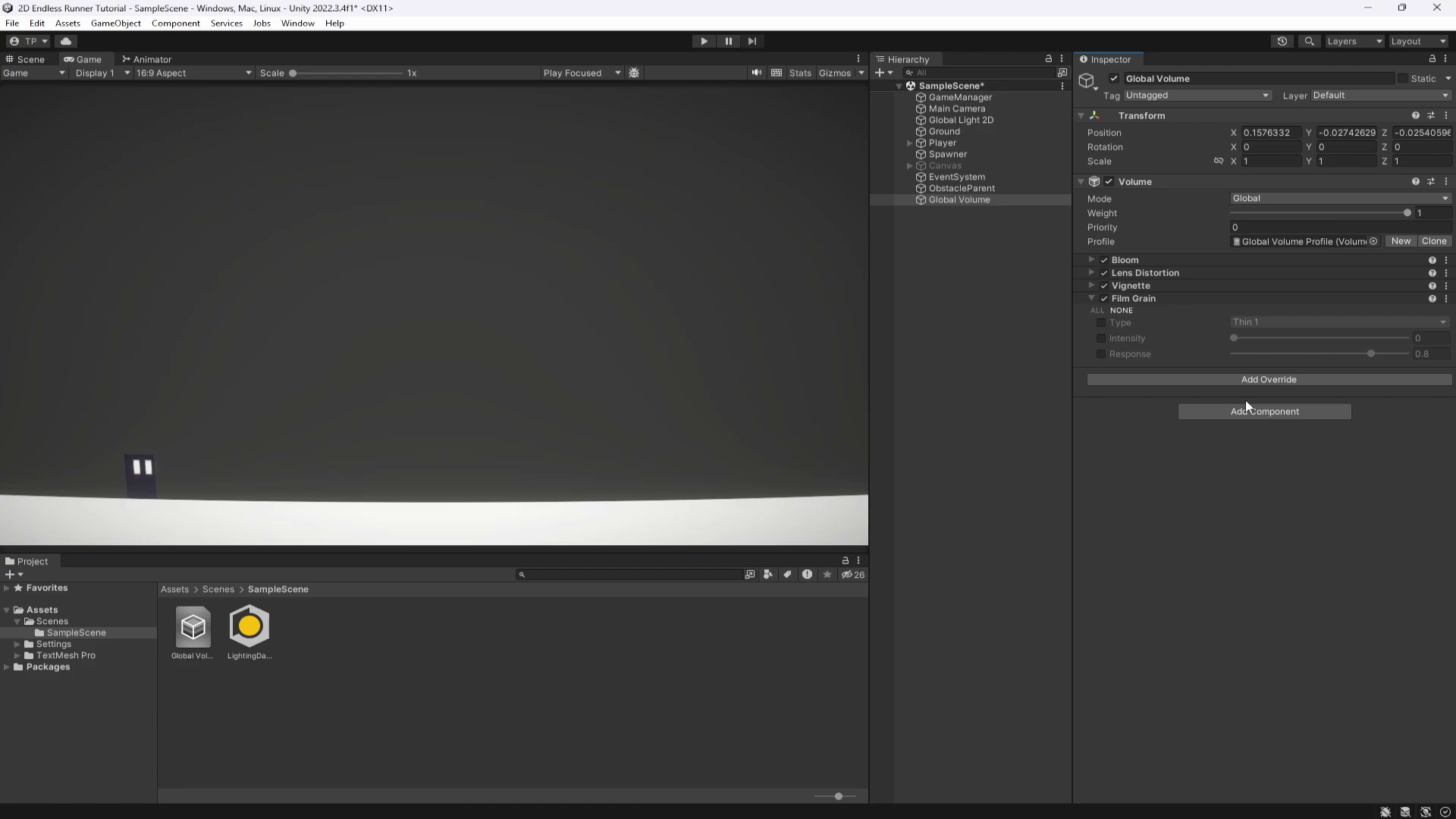
{"action": "left_click", "coordinate": [1101, 323]}
{"action": "left_click", "coordinate": [1274, 322]}
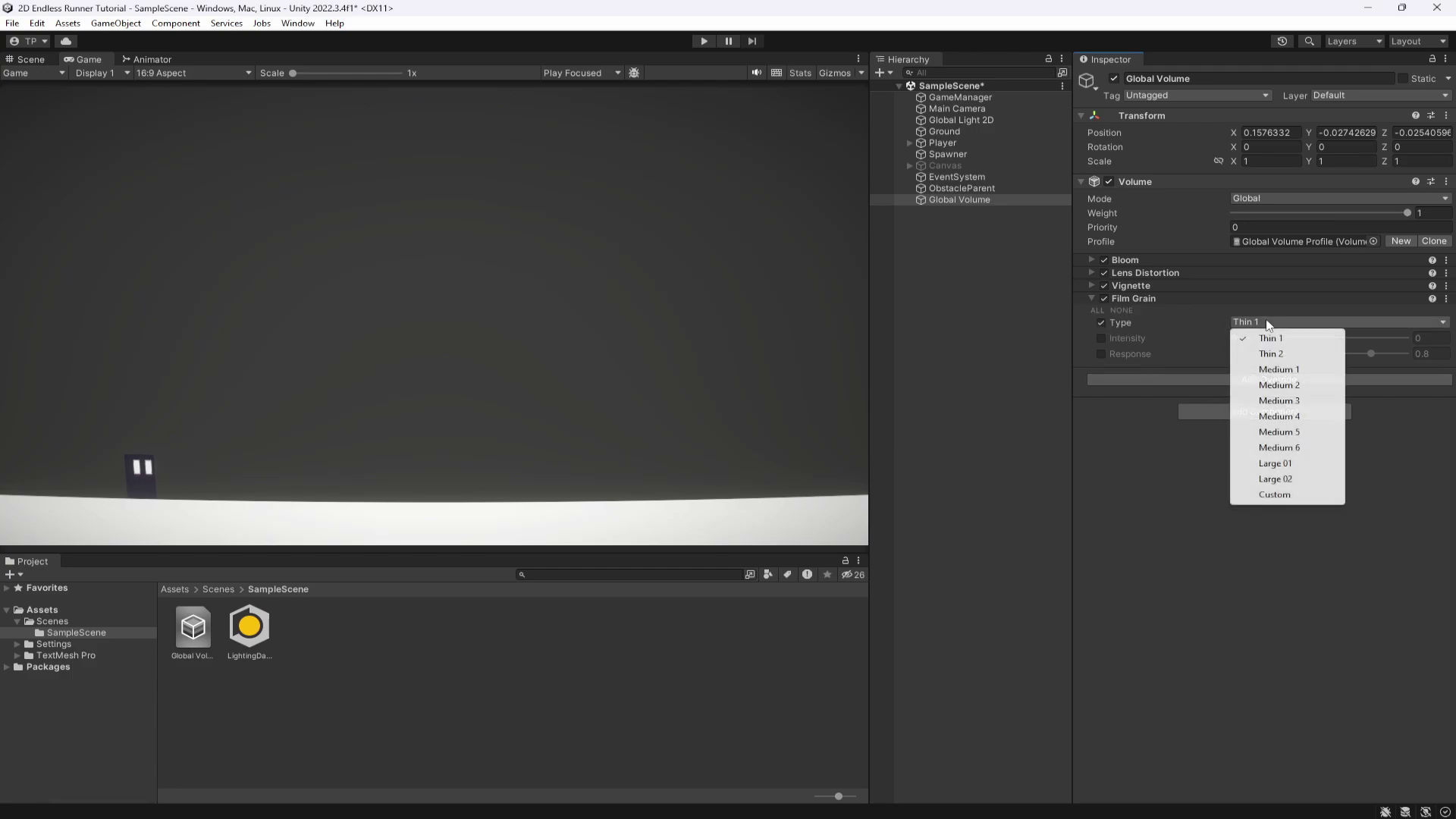
{"action": "left_click", "coordinate": [1271, 354]}
{"action": "left_click", "coordinate": [1271, 326]}
{"action": "left_click", "coordinate": [1271, 338]}
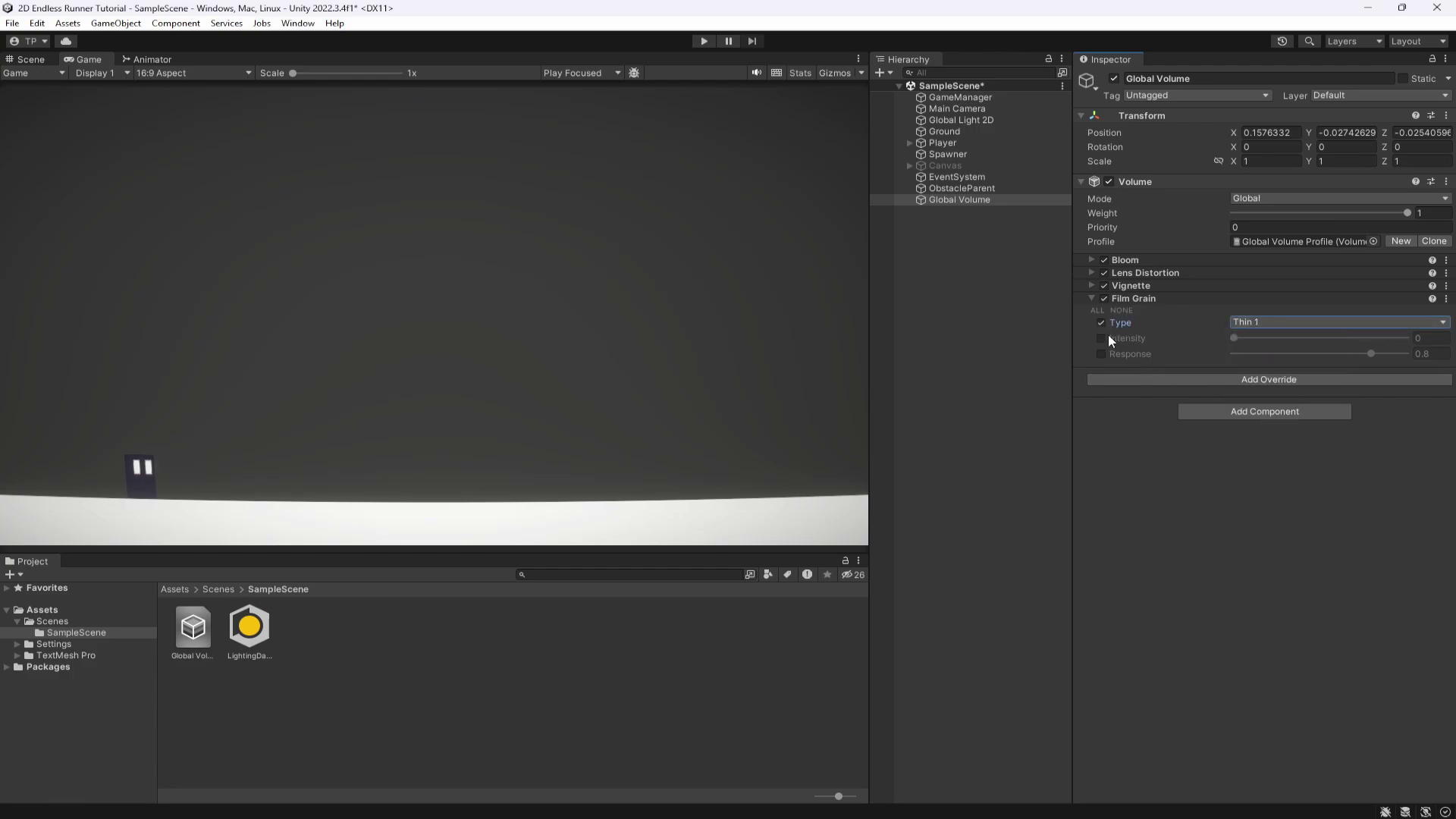
{"action": "left_click", "coordinate": [1101, 338]}
{"action": "left_click", "coordinate": [1427, 337]}
{"action": "type", "text": "1"}
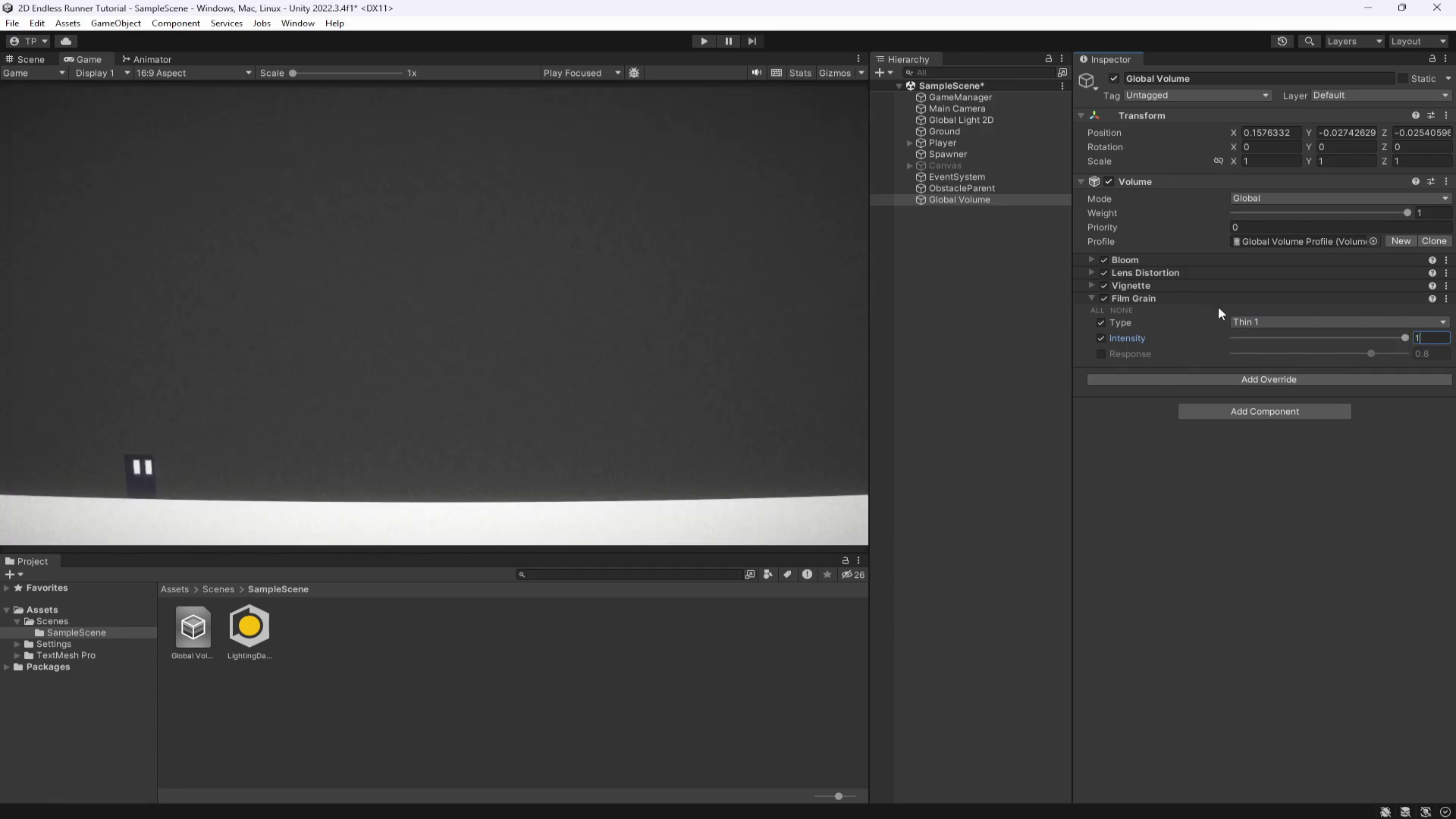
Compare Medium 1 and Large 01 grain types, return to Thin 1, and edit grain Intensity
{"action": "left_click", "coordinate": [1317, 320]}
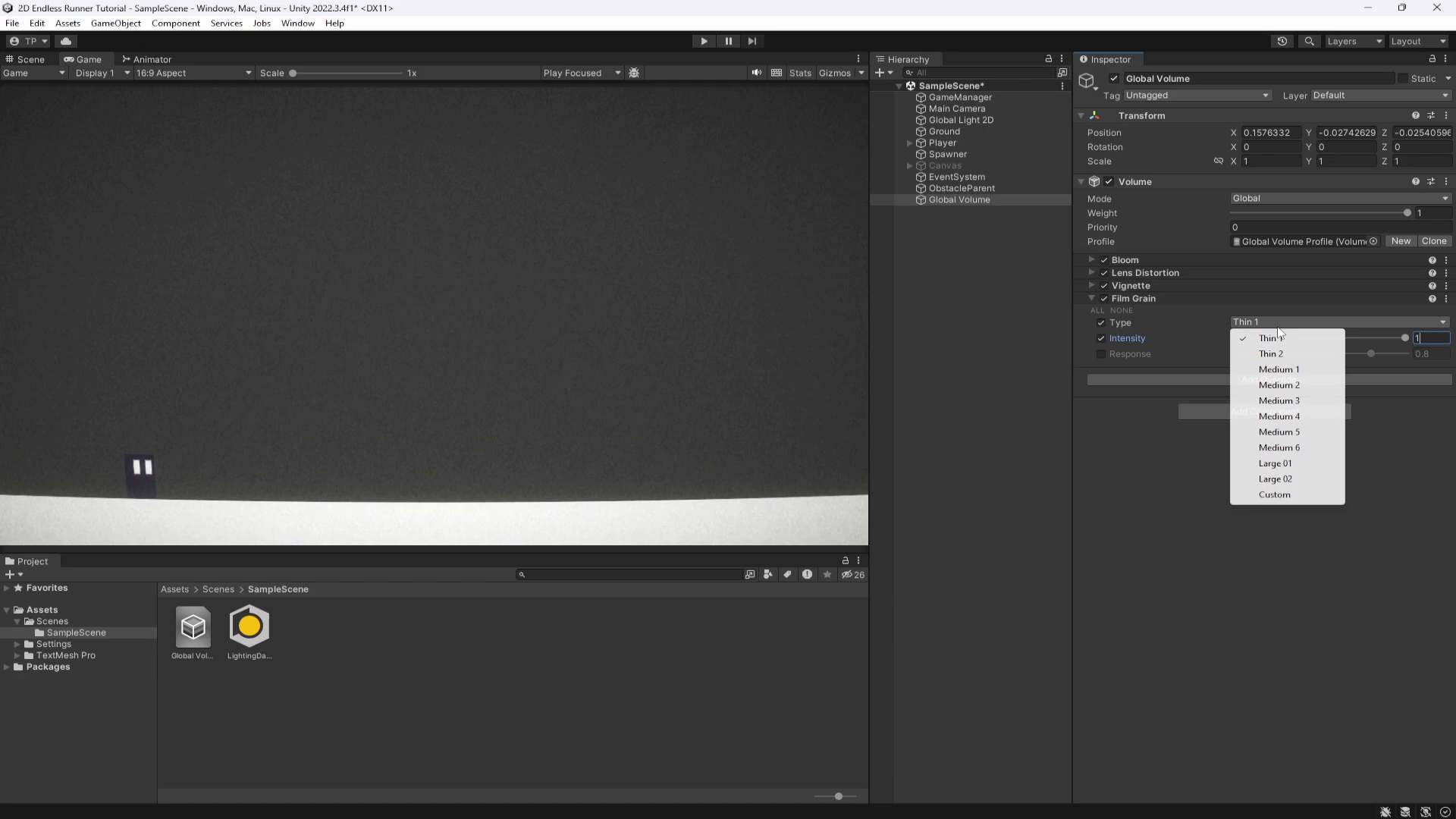
{"action": "left_click", "coordinate": [1271, 353]}
{"action": "left_click", "coordinate": [1256, 325]}
{"action": "left_click", "coordinate": [1272, 361]}
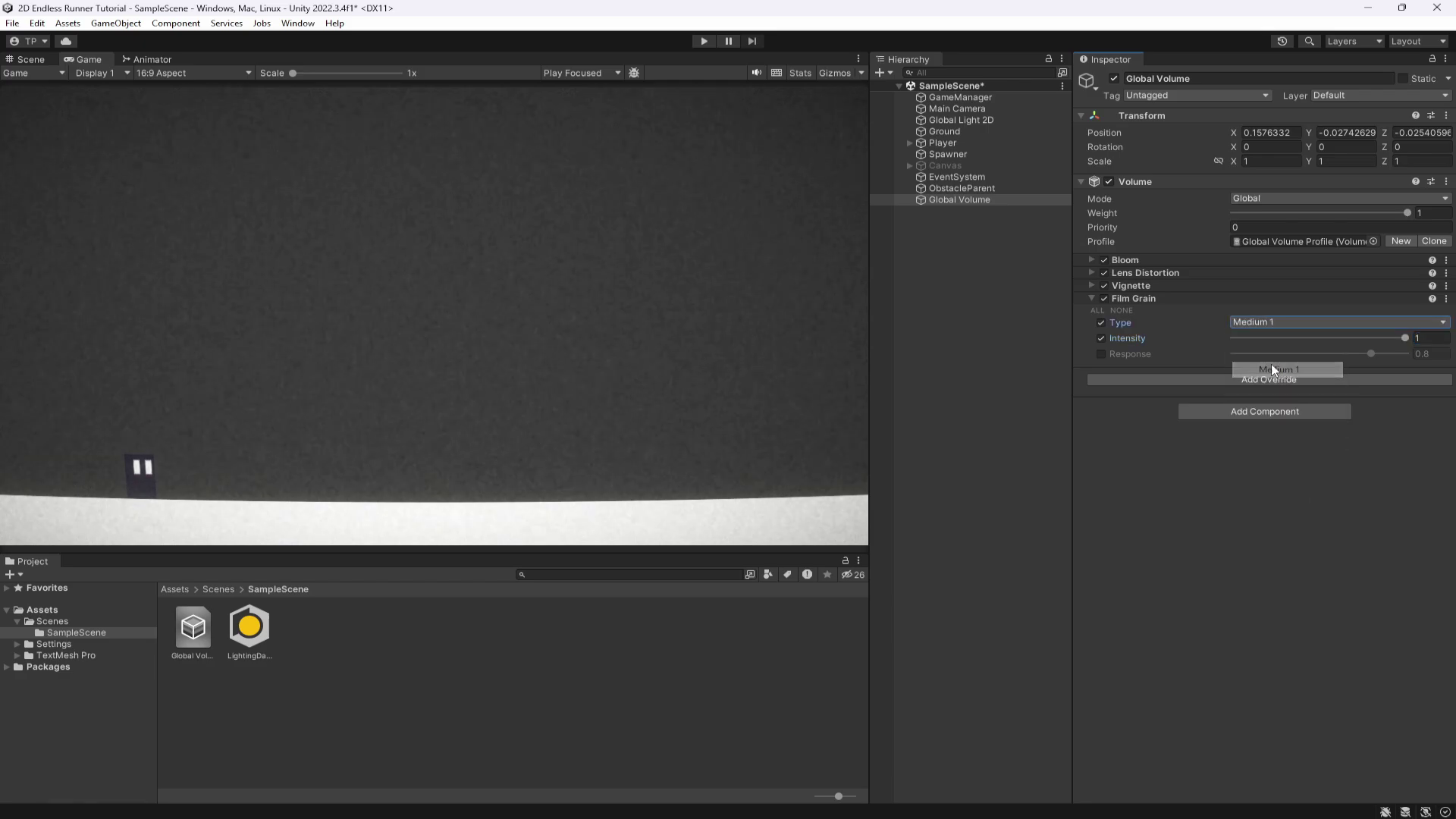
{"action": "left_click", "coordinate": [1266, 322]}
{"action": "left_click", "coordinate": [1275, 463]}
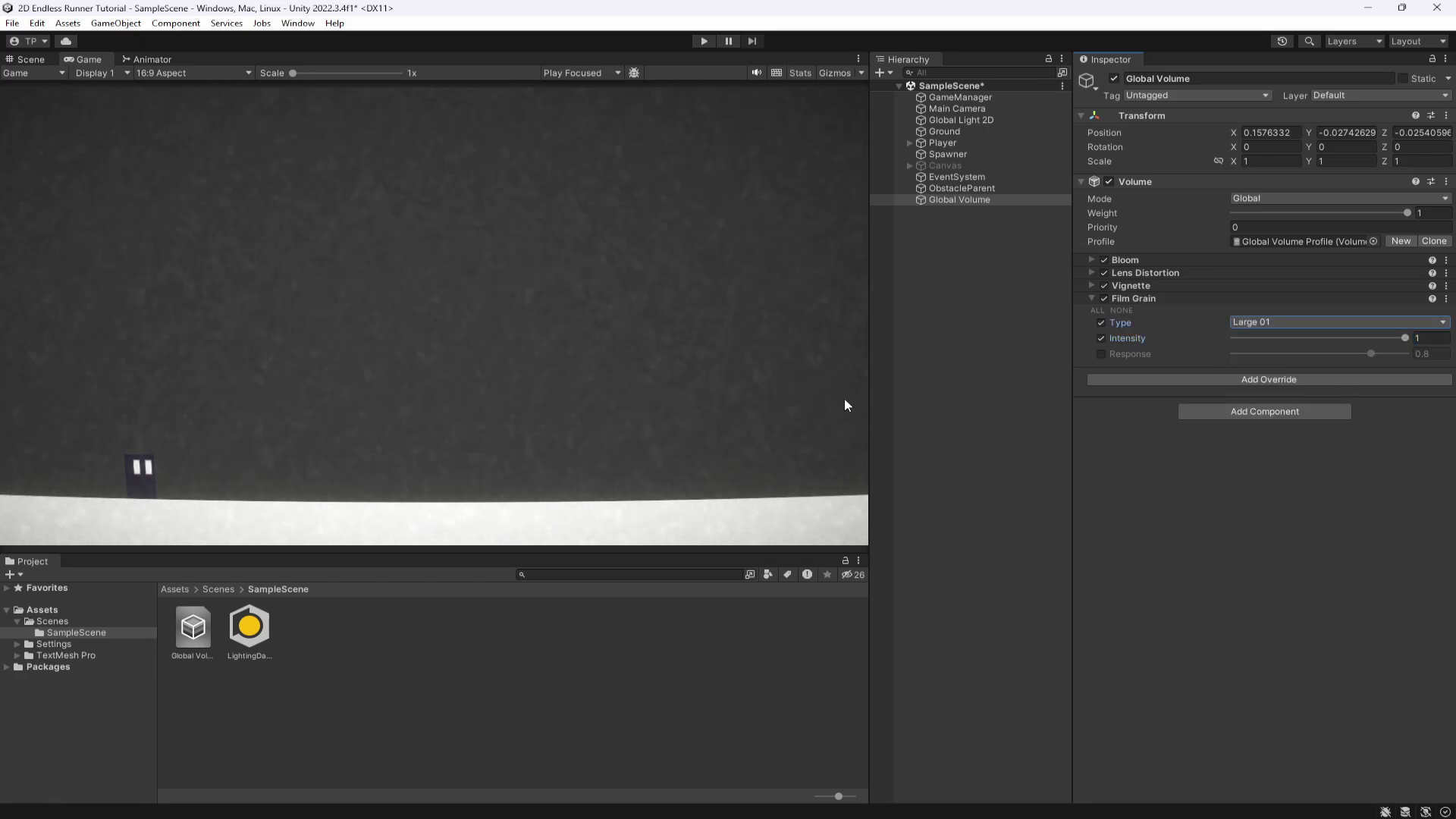
{"action": "left_click", "coordinate": [1268, 321]}
{"action": "left_click", "coordinate": [1290, 337]}
{"action": "left_click", "coordinate": [1440, 339]}
{"action": "type", "text": "0.5"}
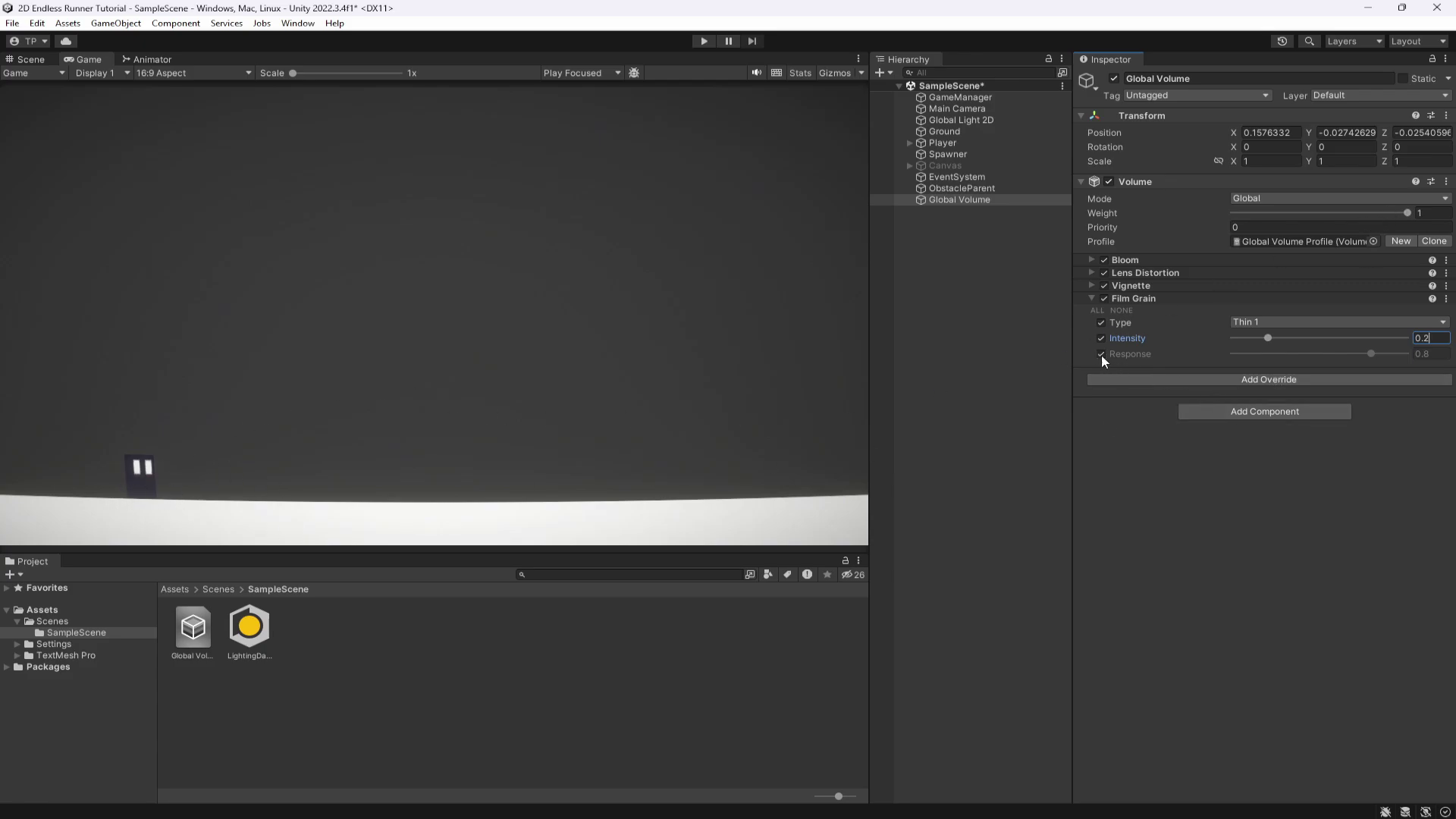
Play-test the runner with all four effects, jumping and ducking obstacles until Game Over at 21
{"action": "left_click", "coordinate": [704, 41]}
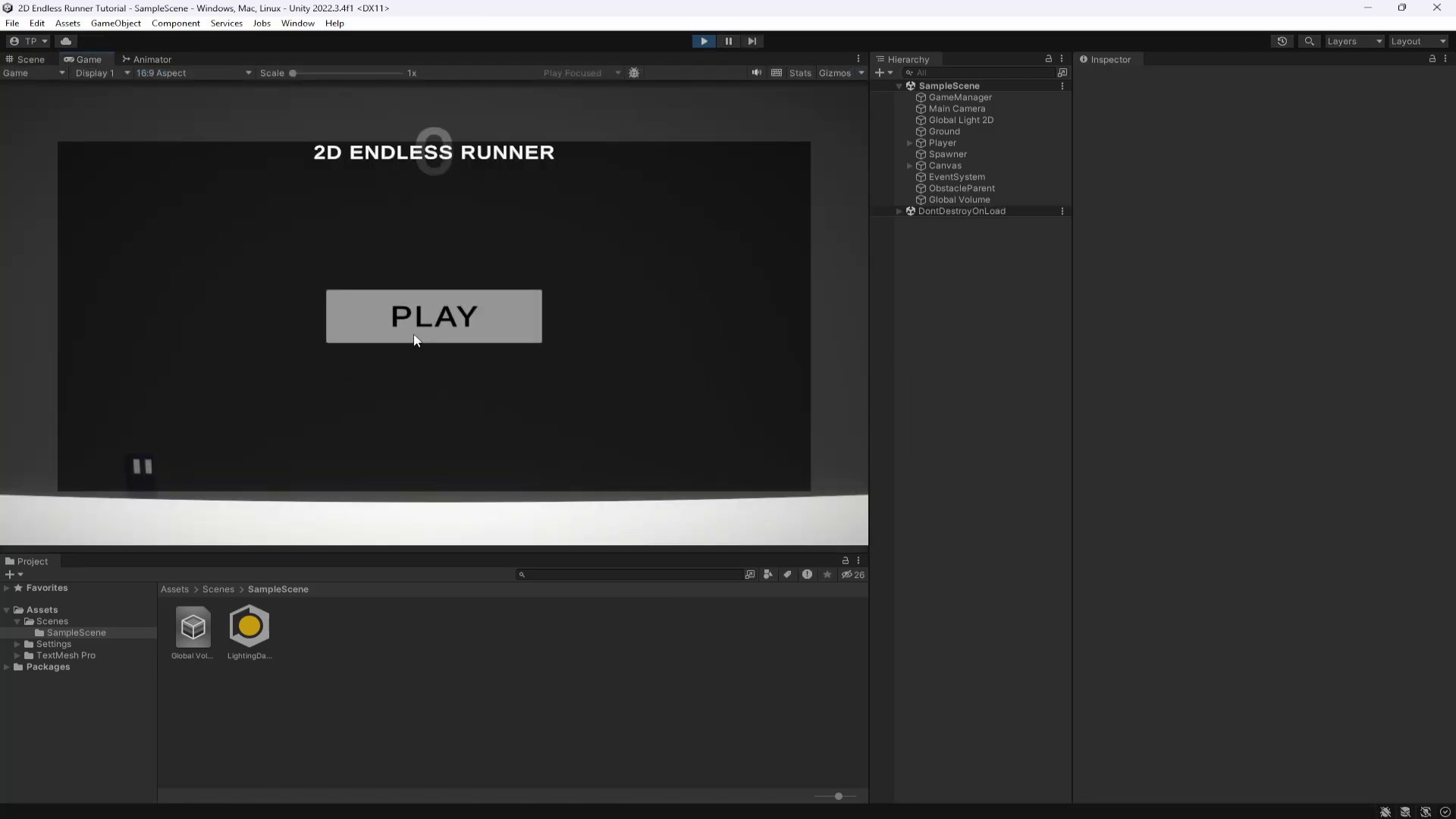
{"action": "left_click", "coordinate": [415, 340]}
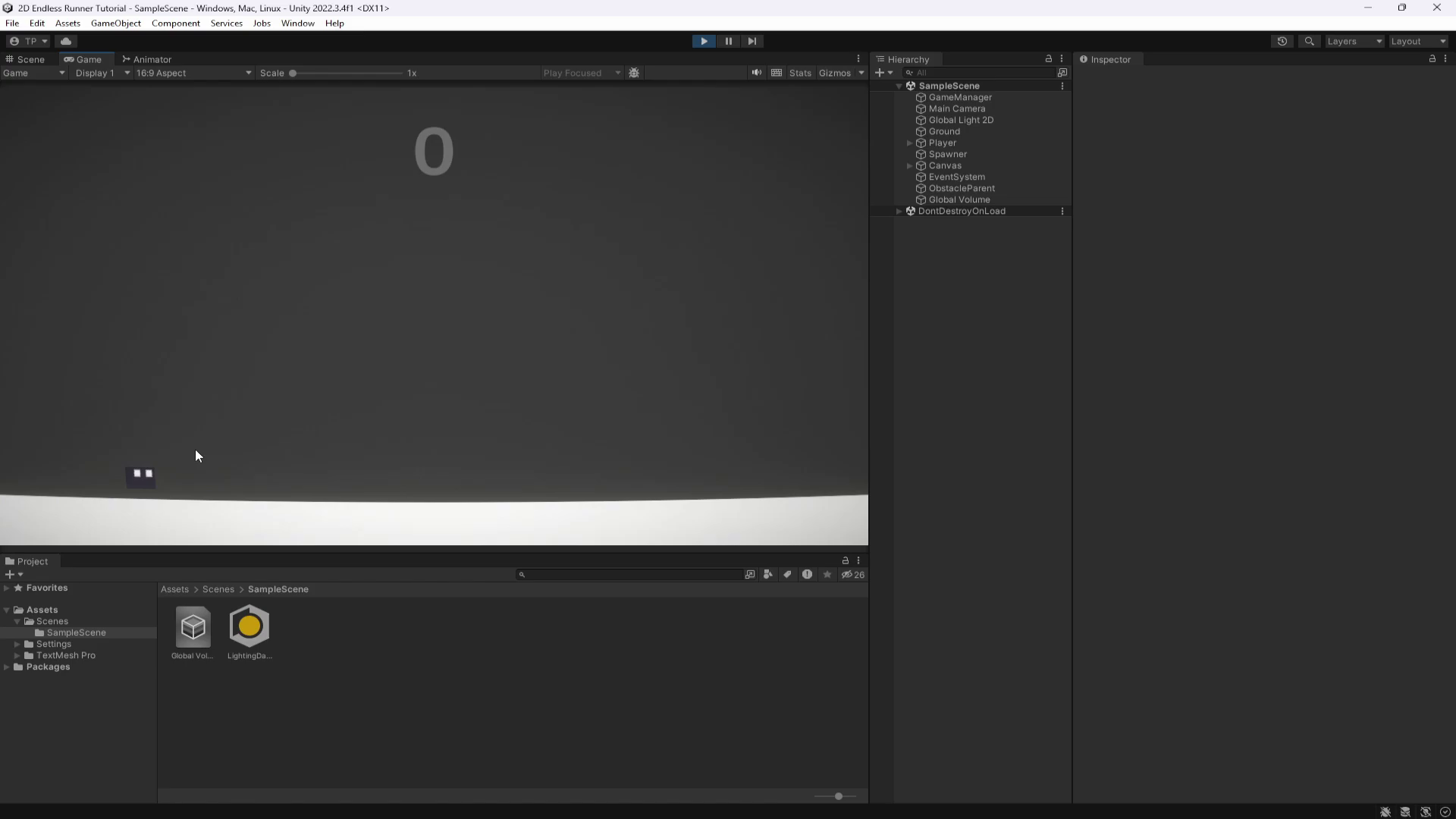
{"action": "key", "text": "space"}
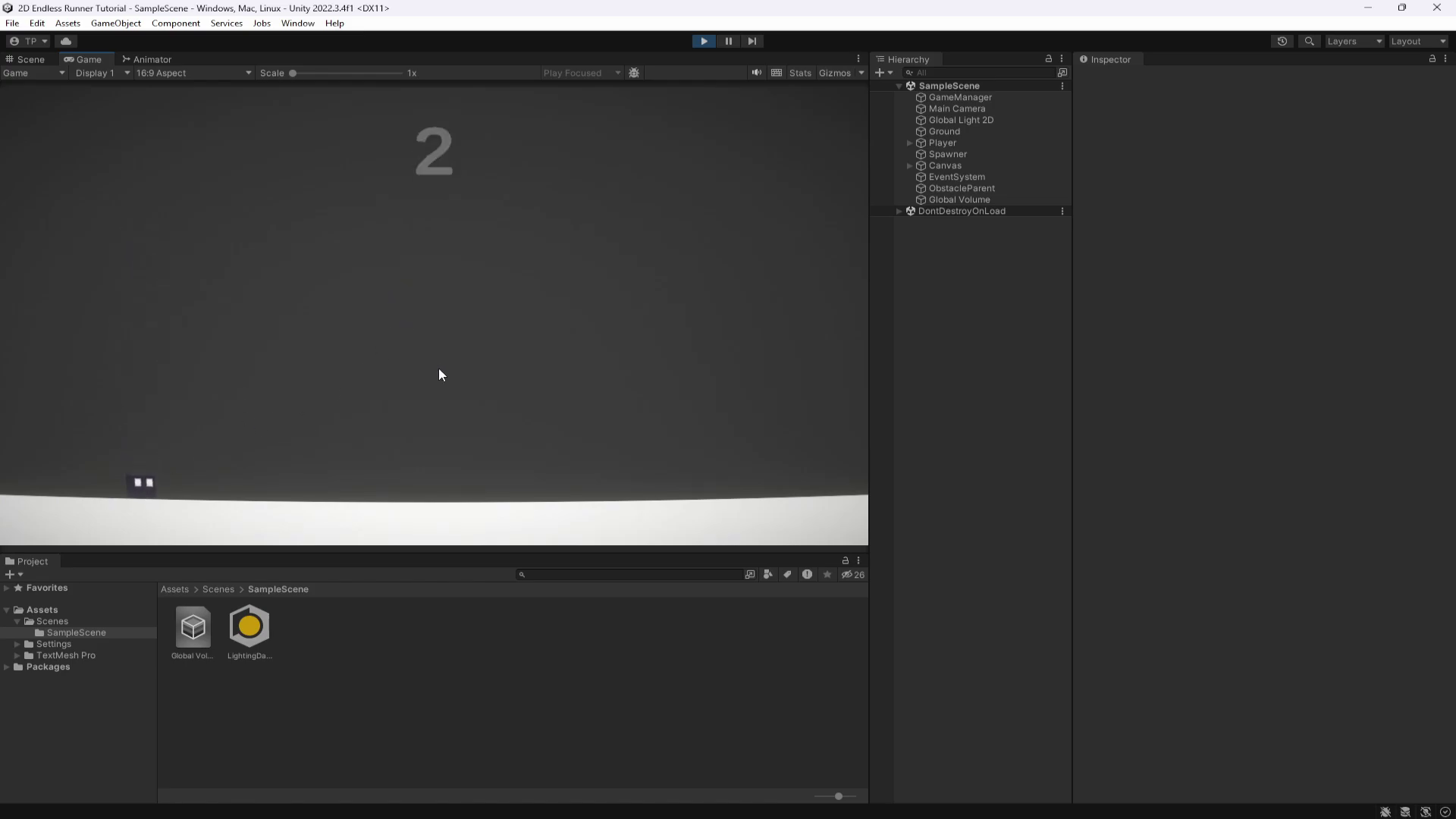
{"action": "key", "text": "space"}
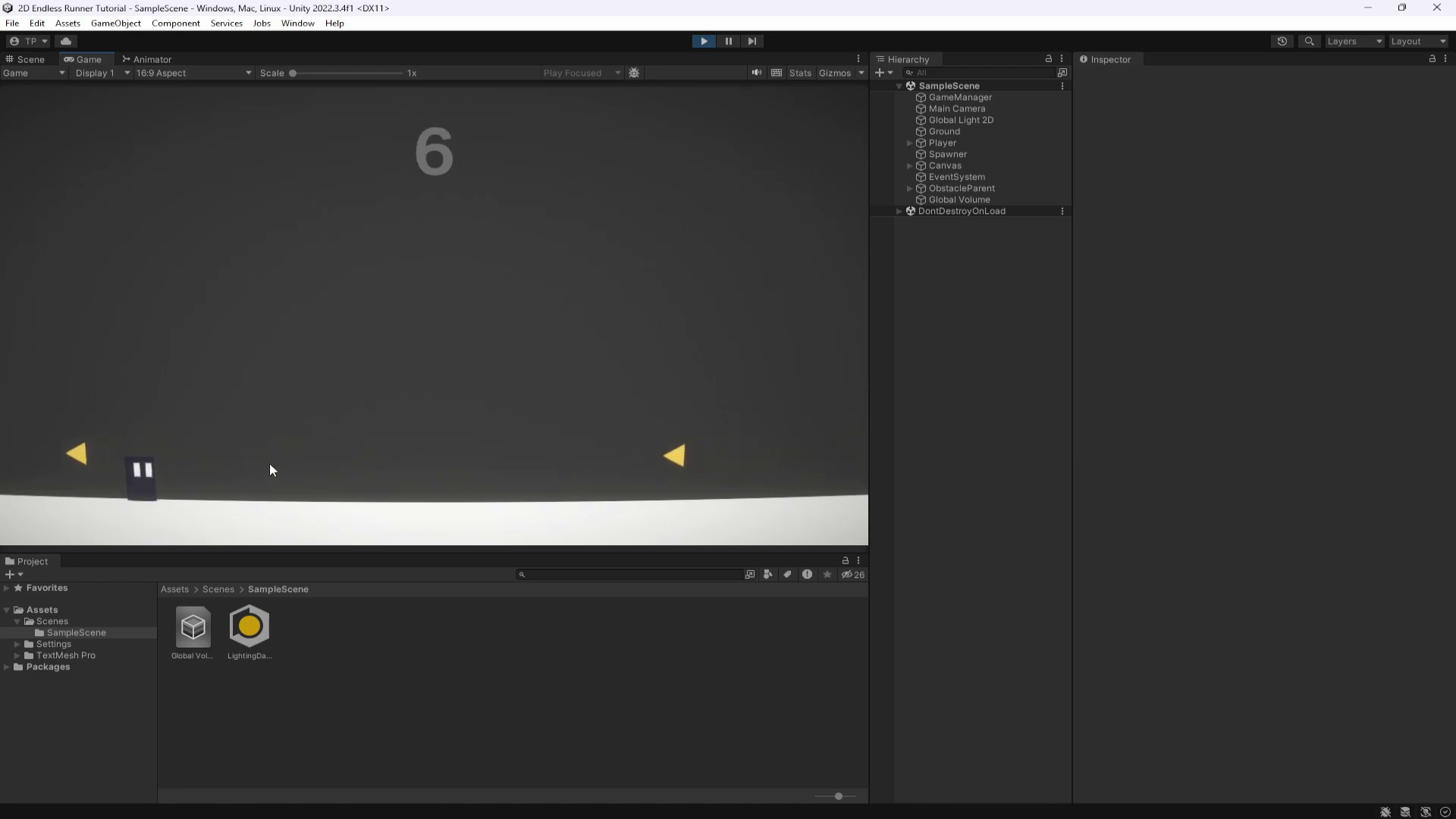
{"action": "key", "text": "space"}
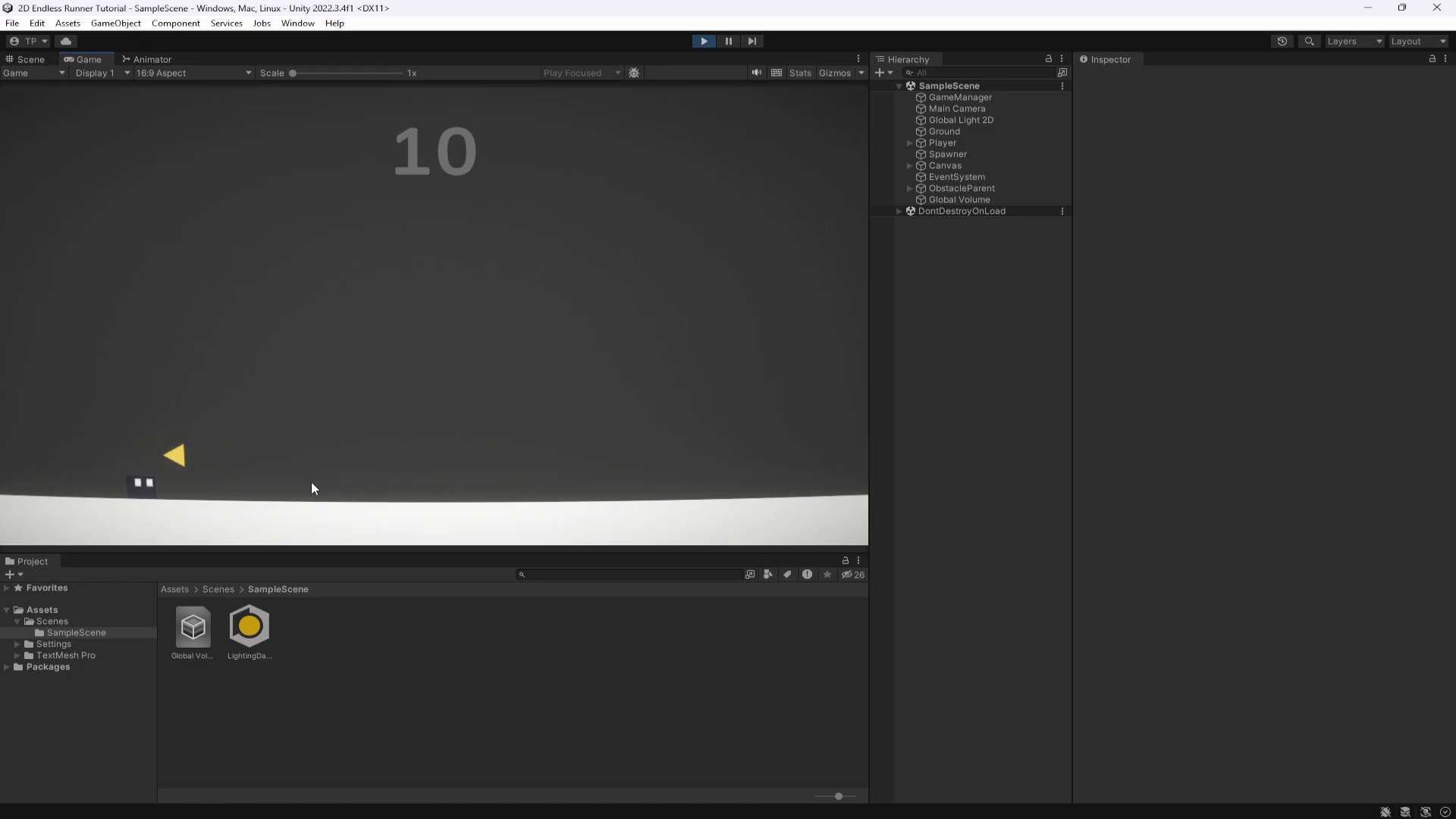
{"action": "key", "text": "space"}
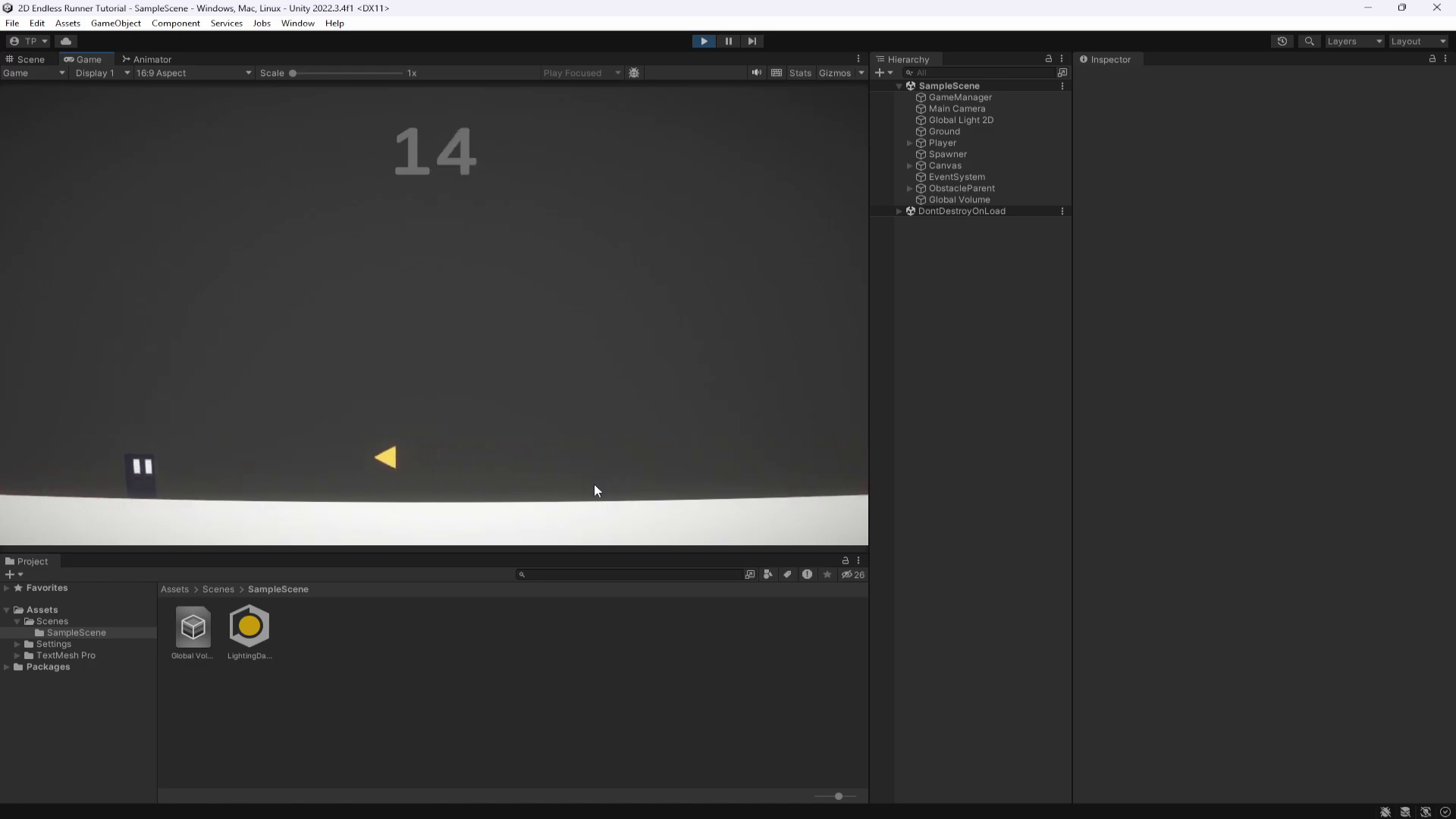
{"action": "key", "text": "space"}
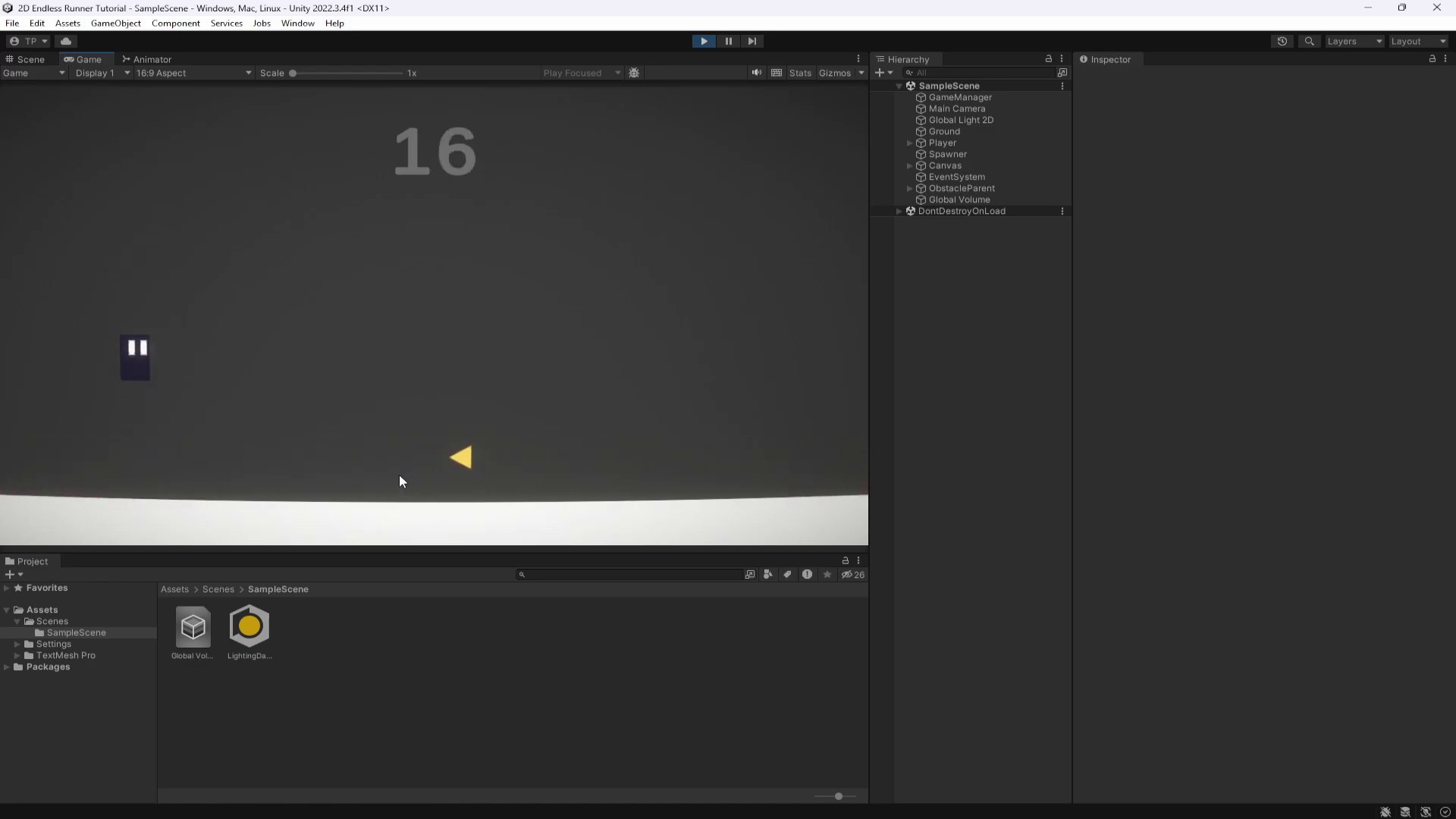
{"action": "key", "text": "Down"}
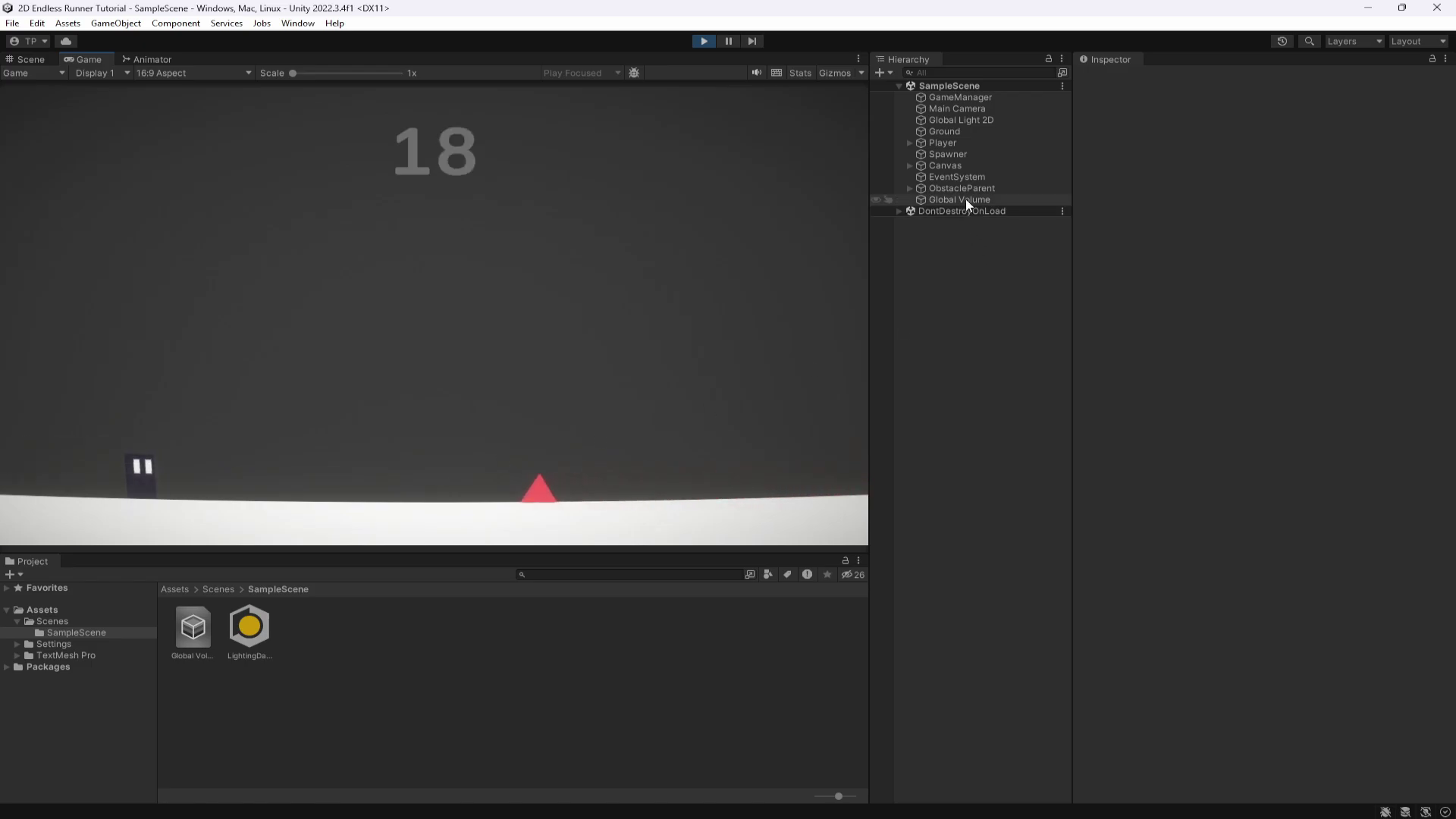
{"action": "key", "text": "space"}
{"action": "left_click", "coordinate": [959, 200]}
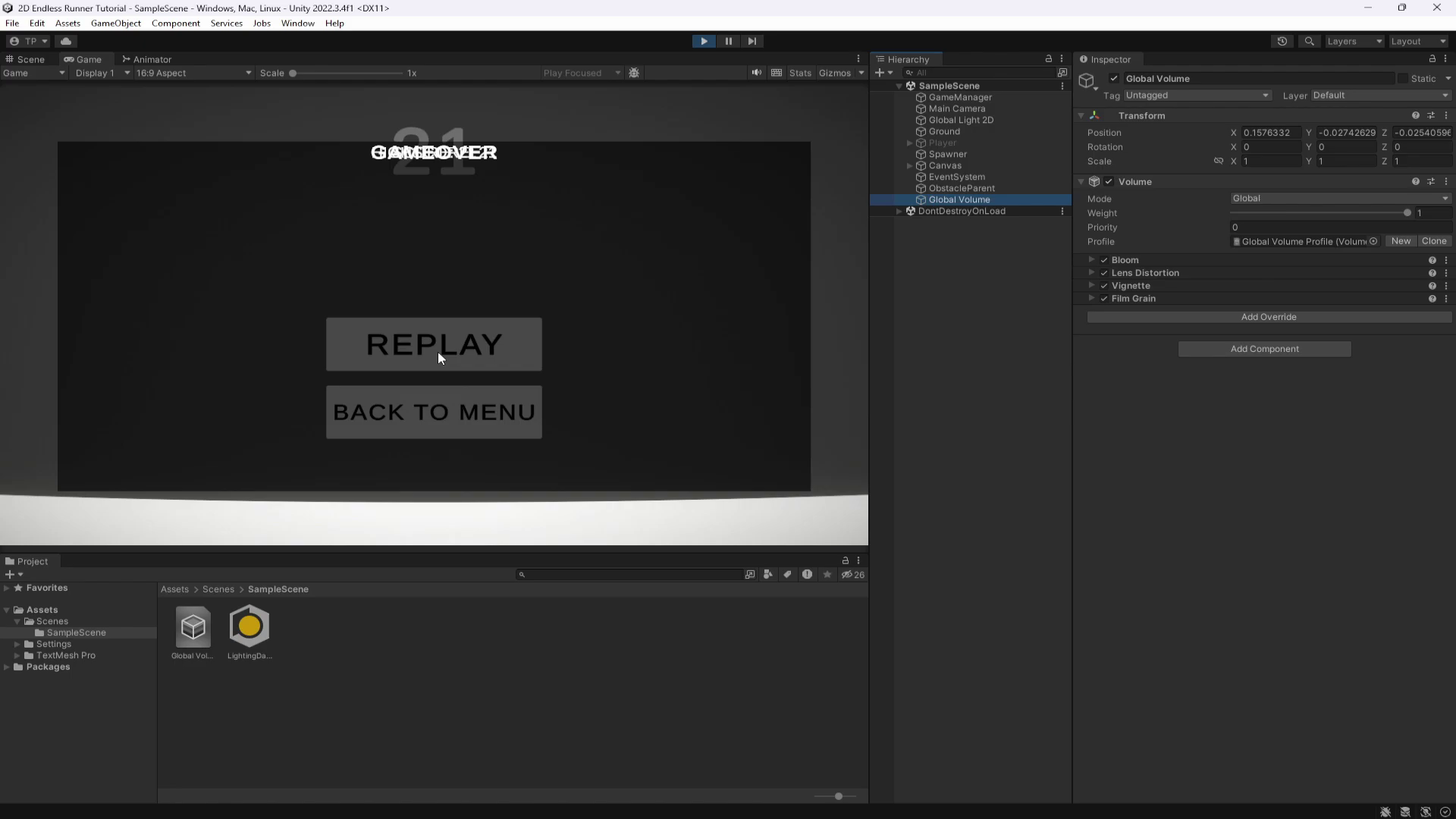
Replay a run toggling the Volume component off and on to compare, then stop play mode
{"action": "left_click", "coordinate": [494, 345]}
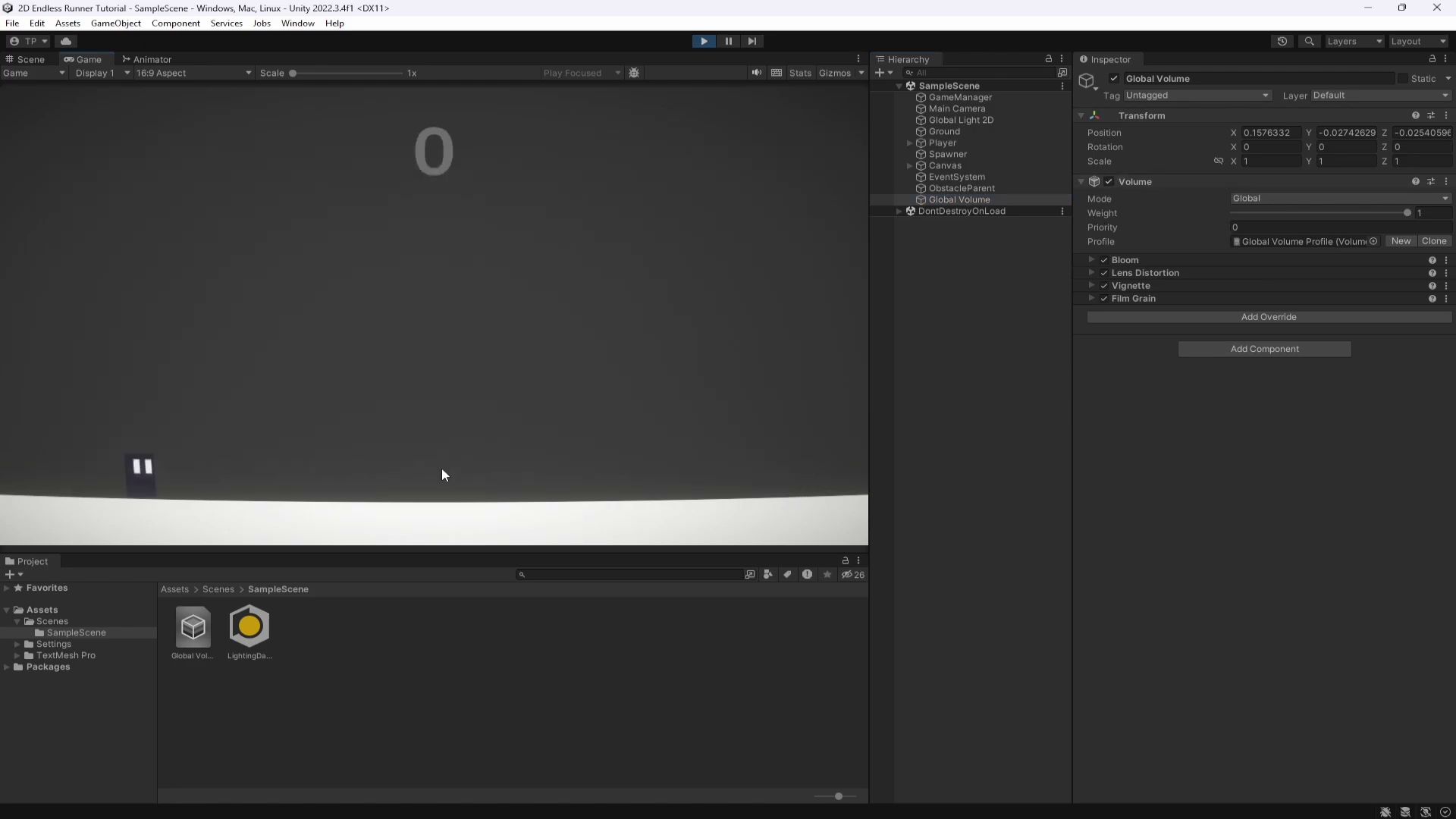
{"action": "left_click", "coordinate": [1109, 182]}
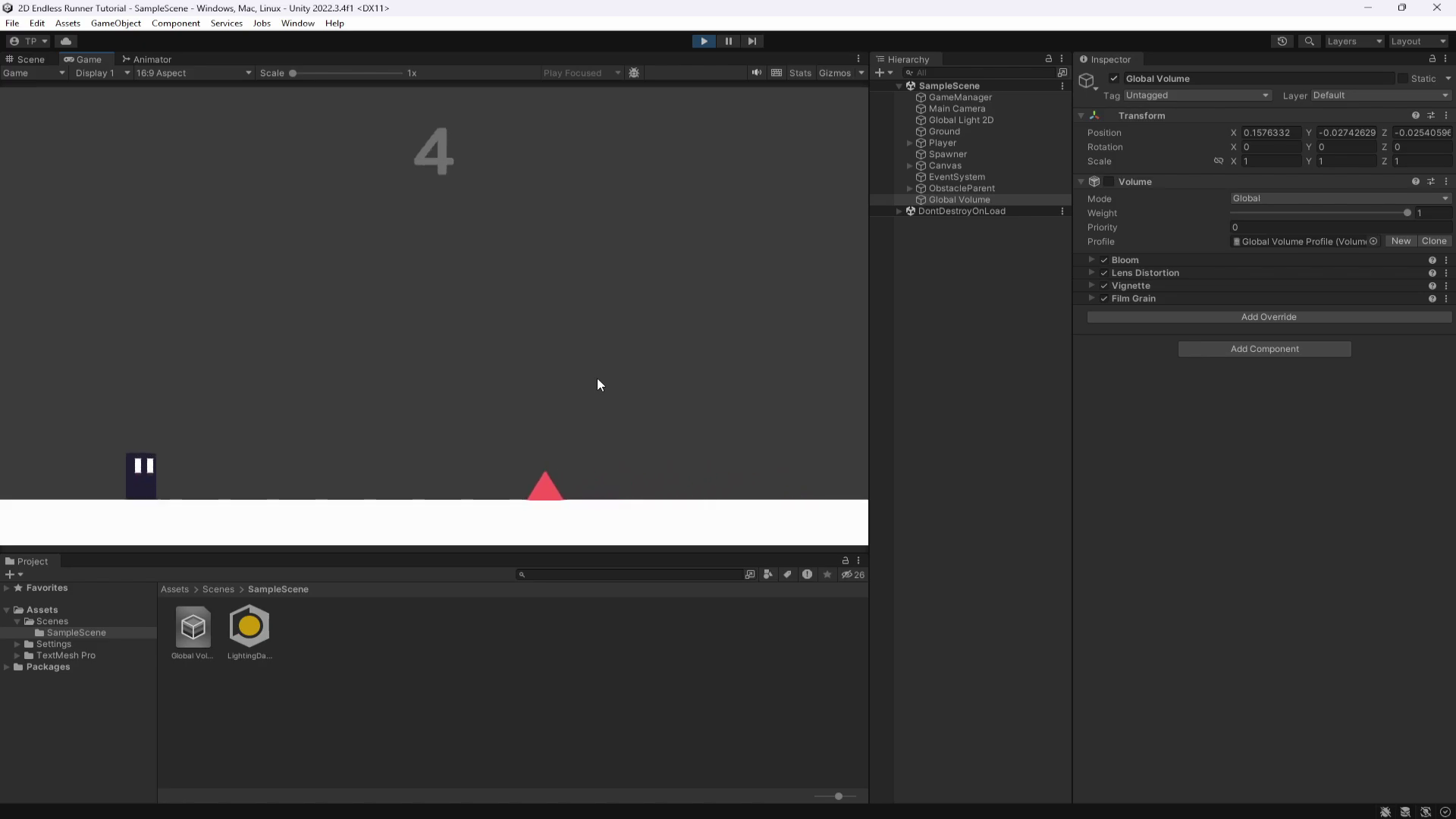
{"action": "left_click", "coordinate": [708, 422]}
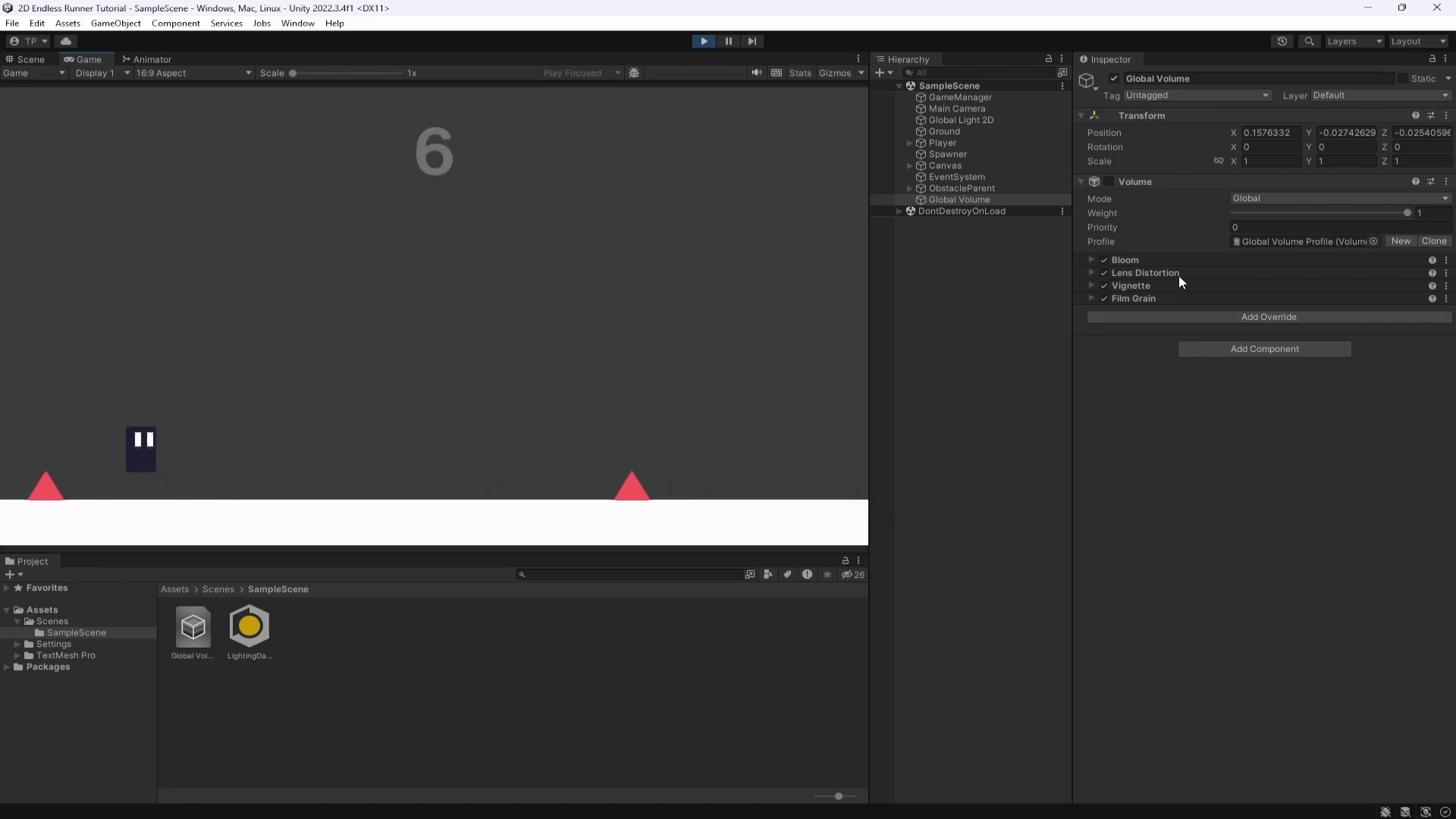
{"action": "key", "text": "space"}
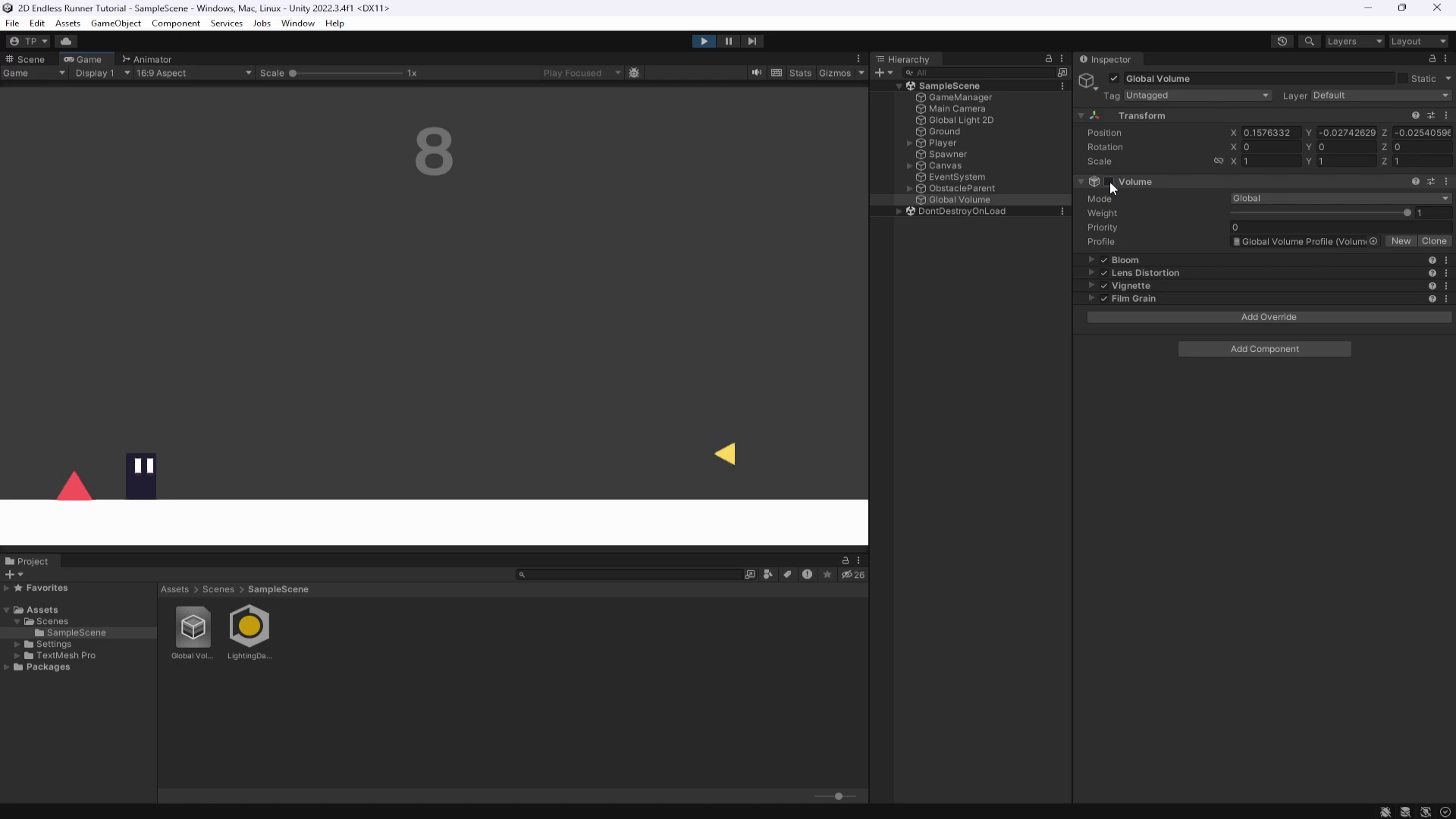
{"action": "left_click", "coordinate": [1108, 182]}
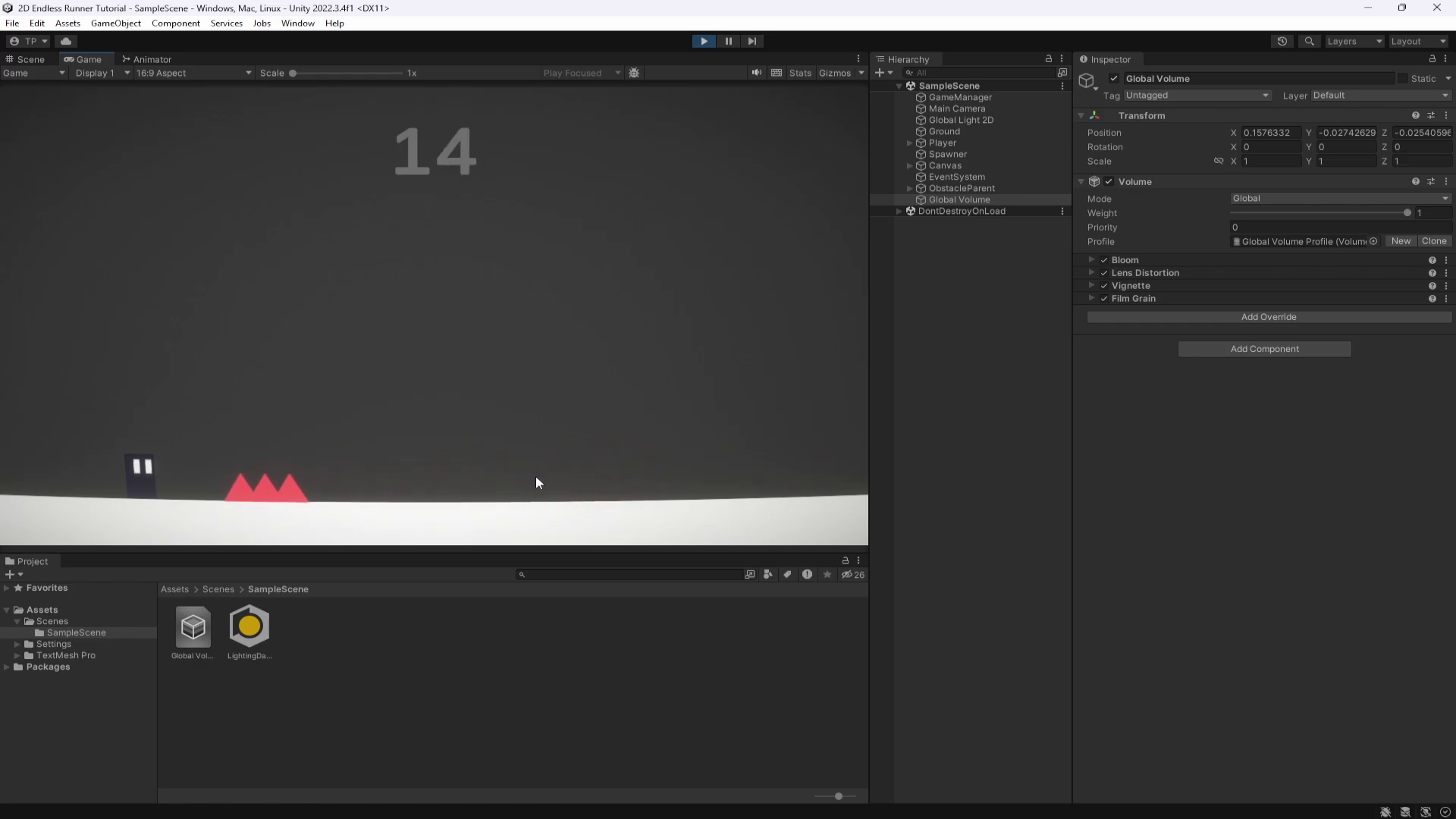
{"action": "key", "text": "space"}
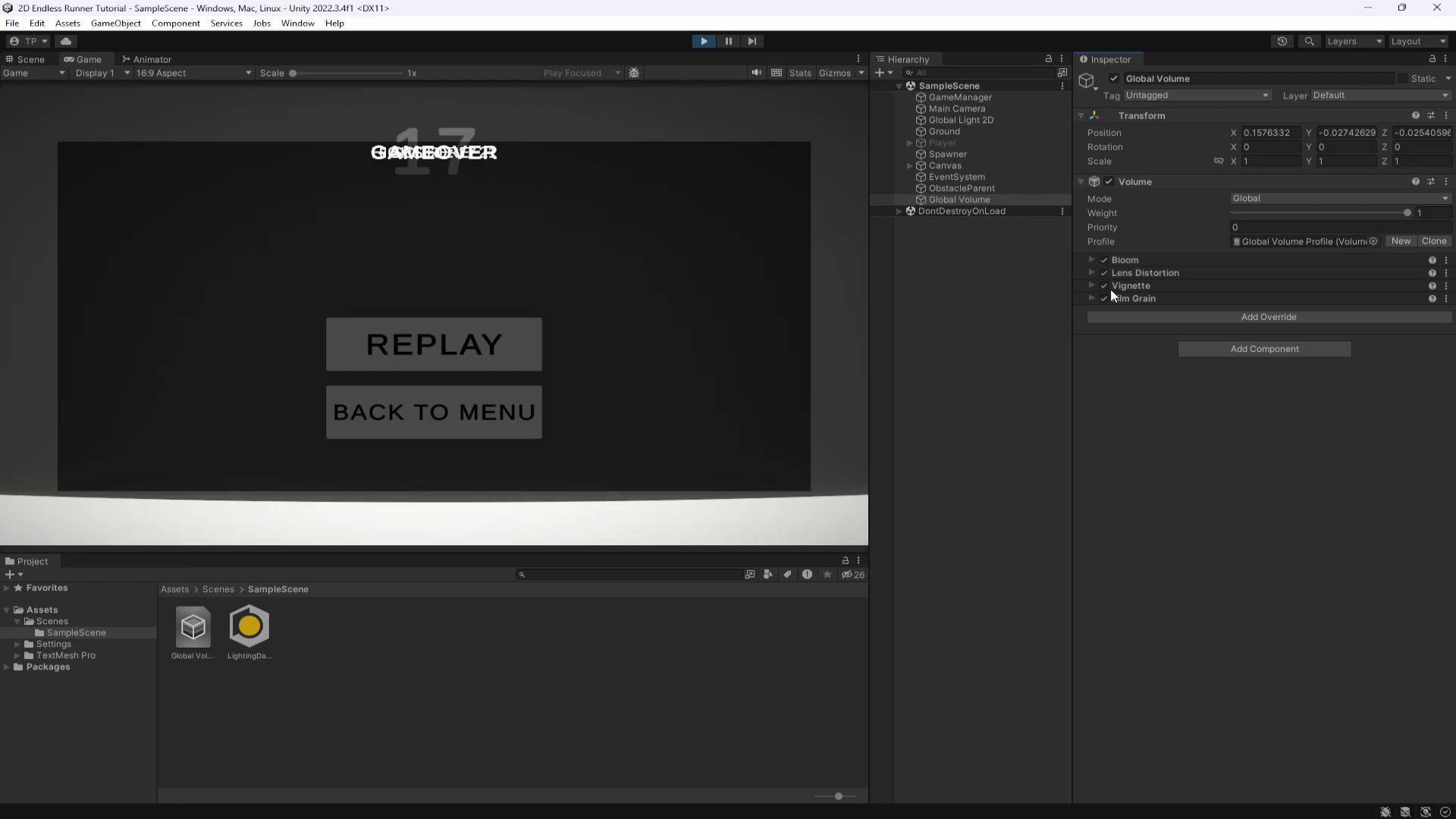
{"action": "left_click", "coordinate": [1097, 298]}
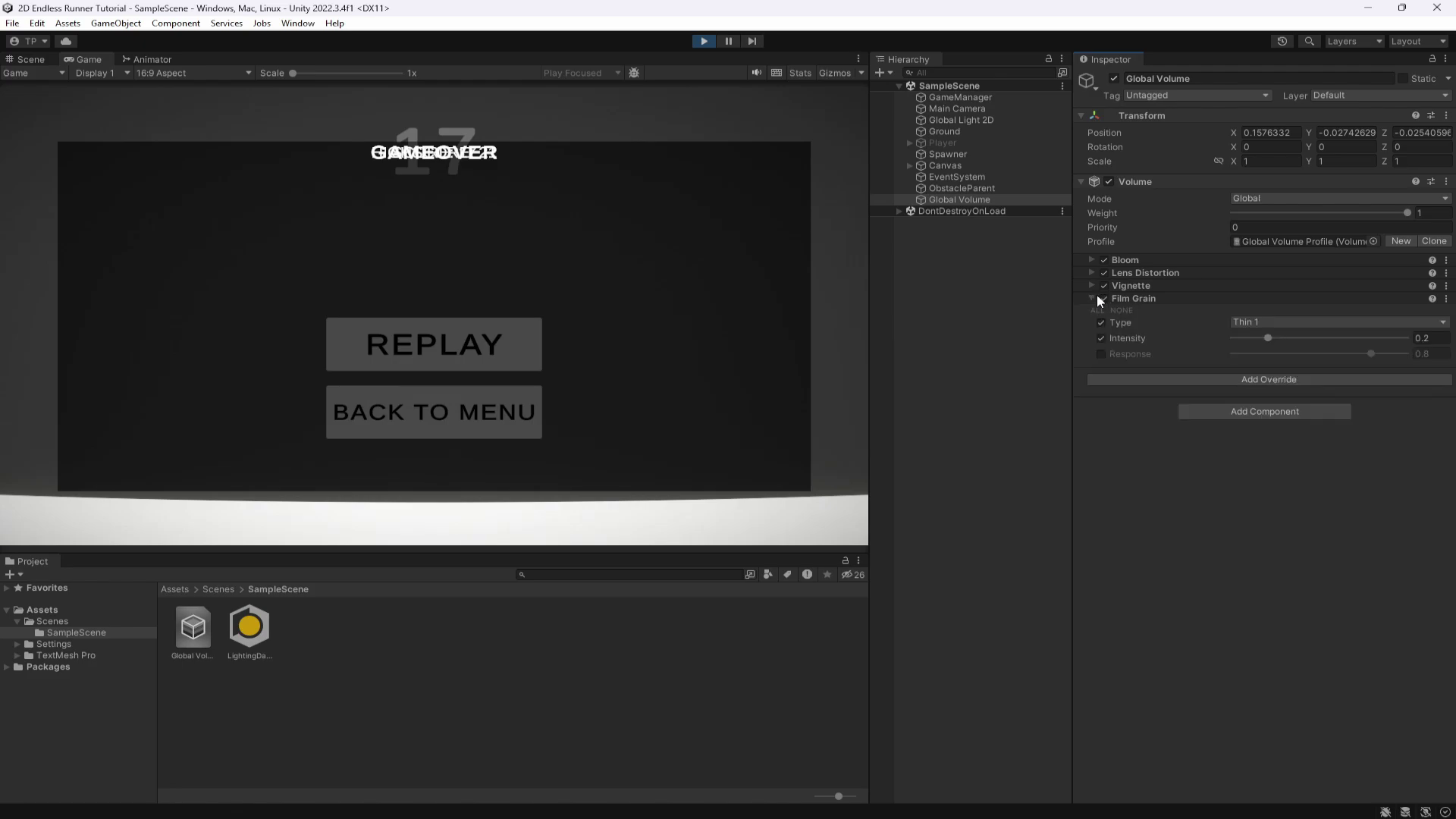
{"action": "key", "text": "ctrl+p"}
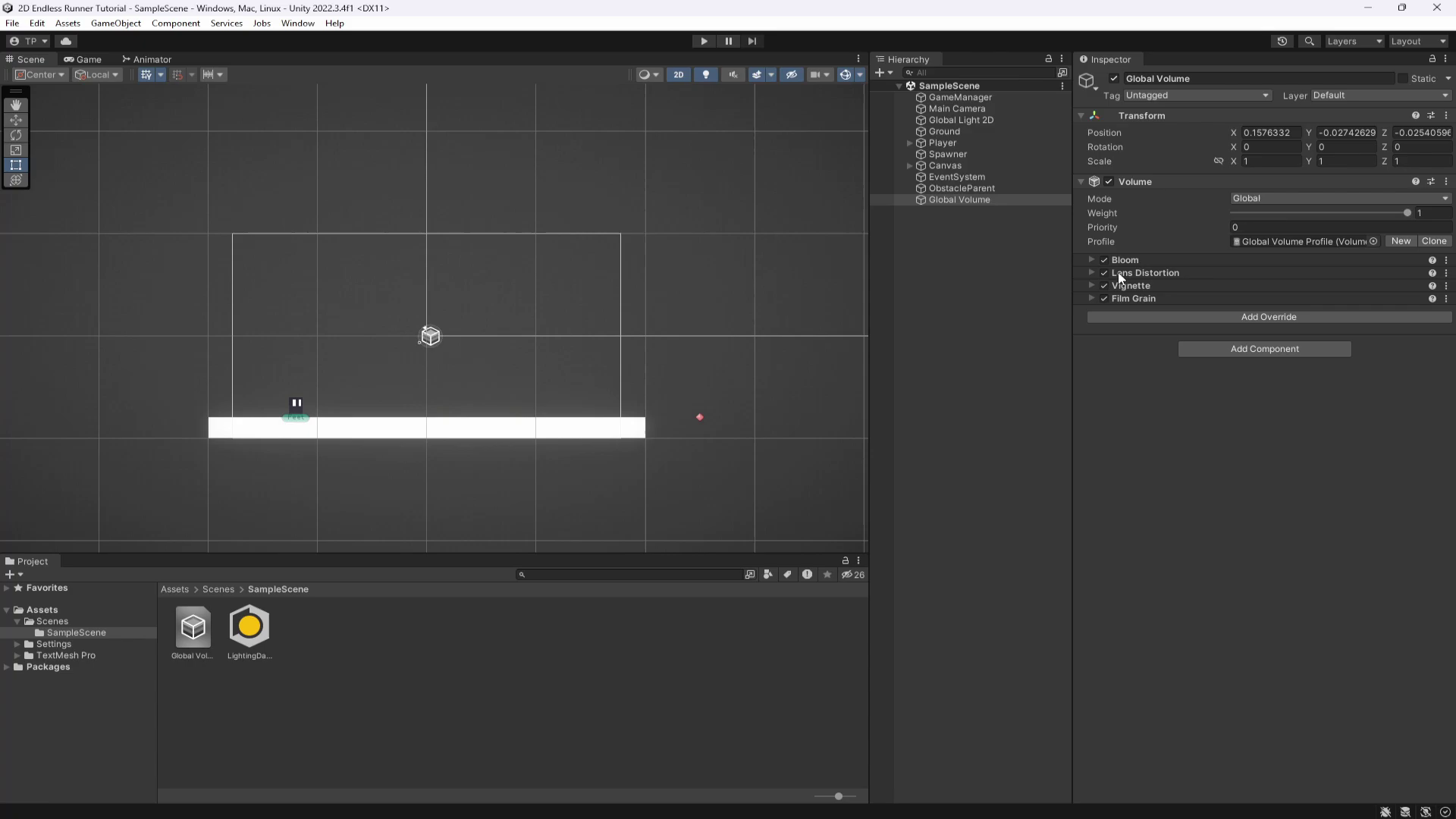
{"action": "left_click", "coordinate": [1141, 273]}
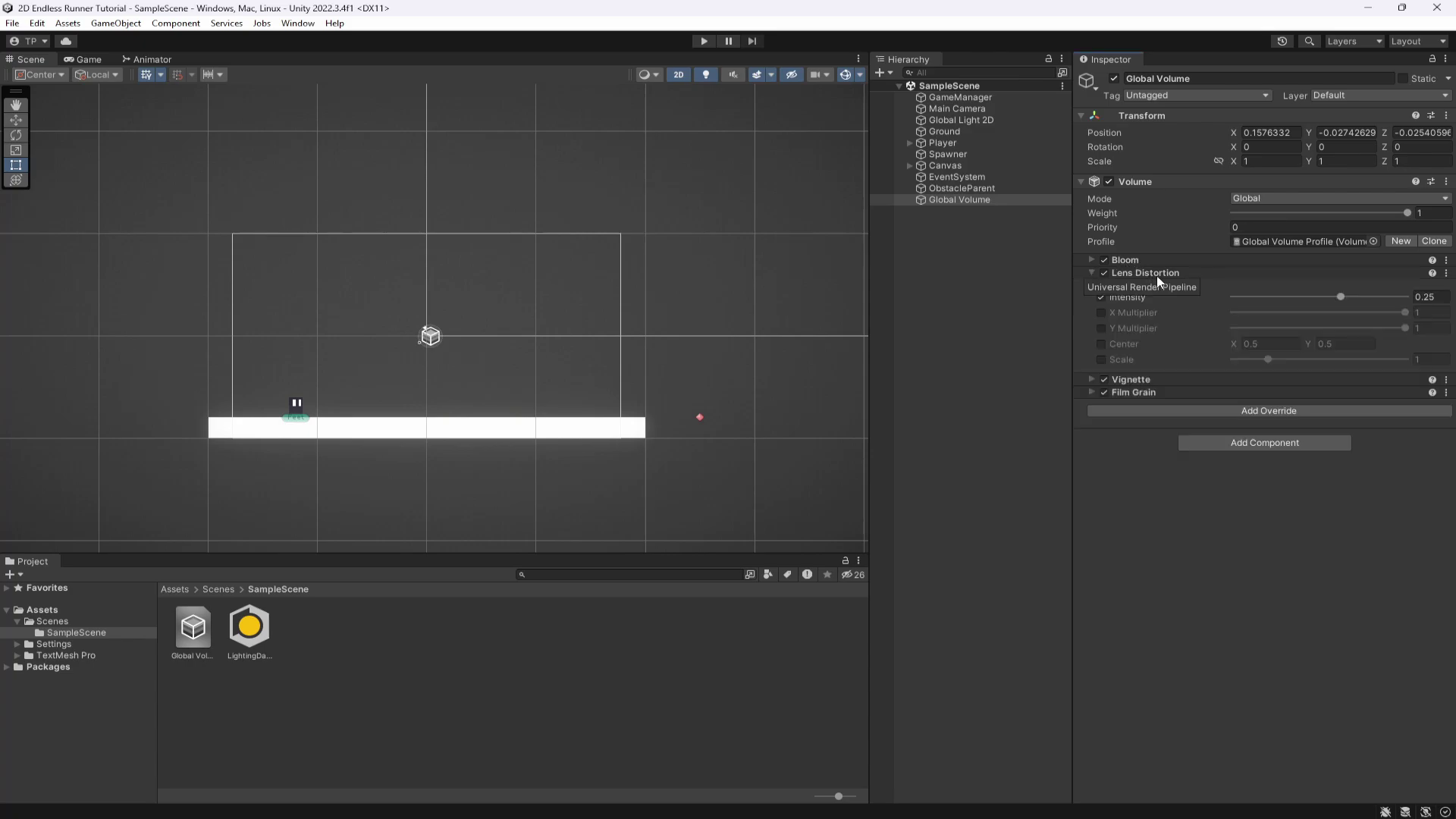
{"action": "left_click", "coordinate": [1174, 276]}
{"action": "triple_click", "coordinate": [1149, 285]}
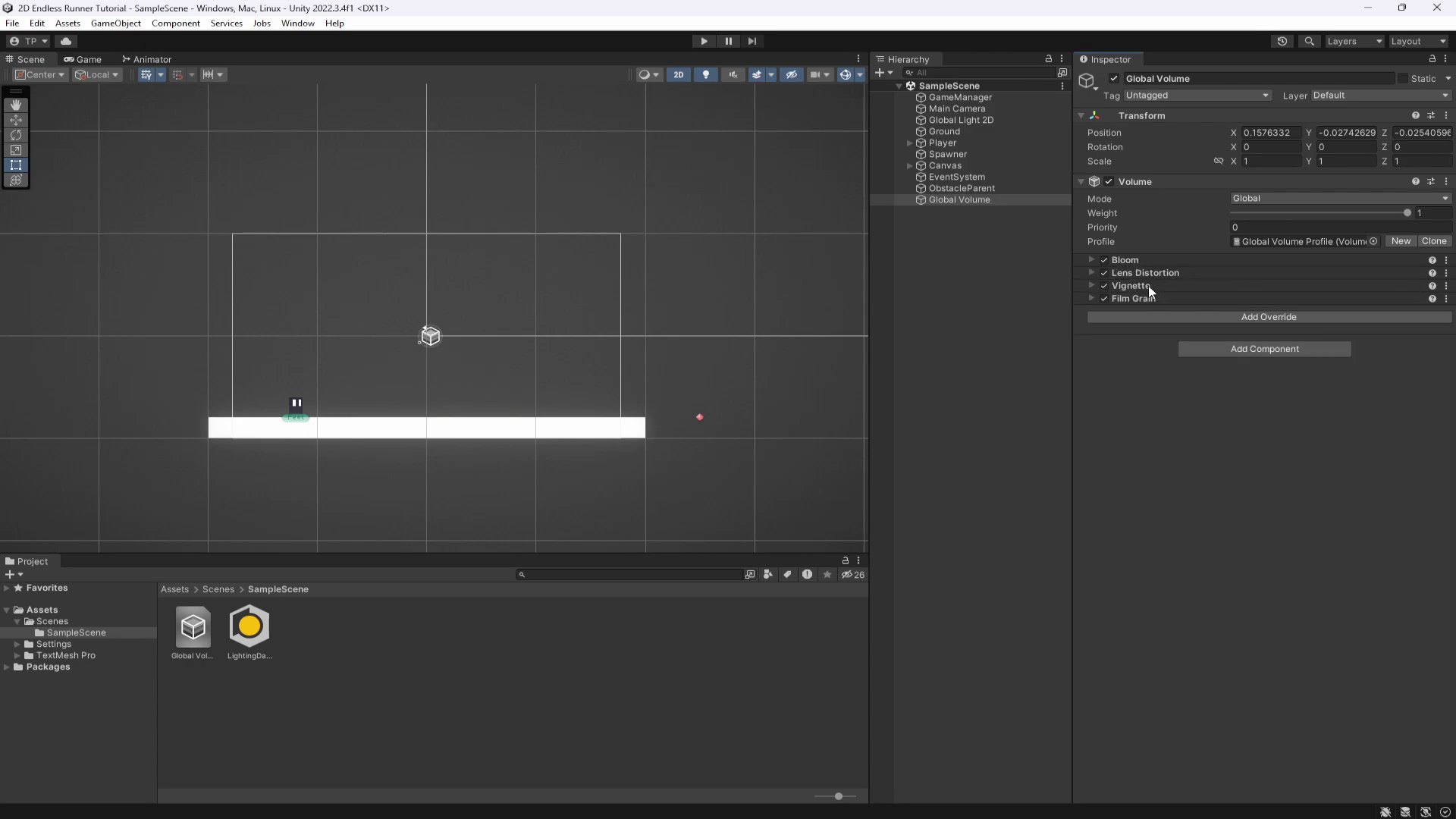
{"action": "left_click", "coordinate": [1148, 285]}
{"action": "left_click", "coordinate": [1145, 295]}
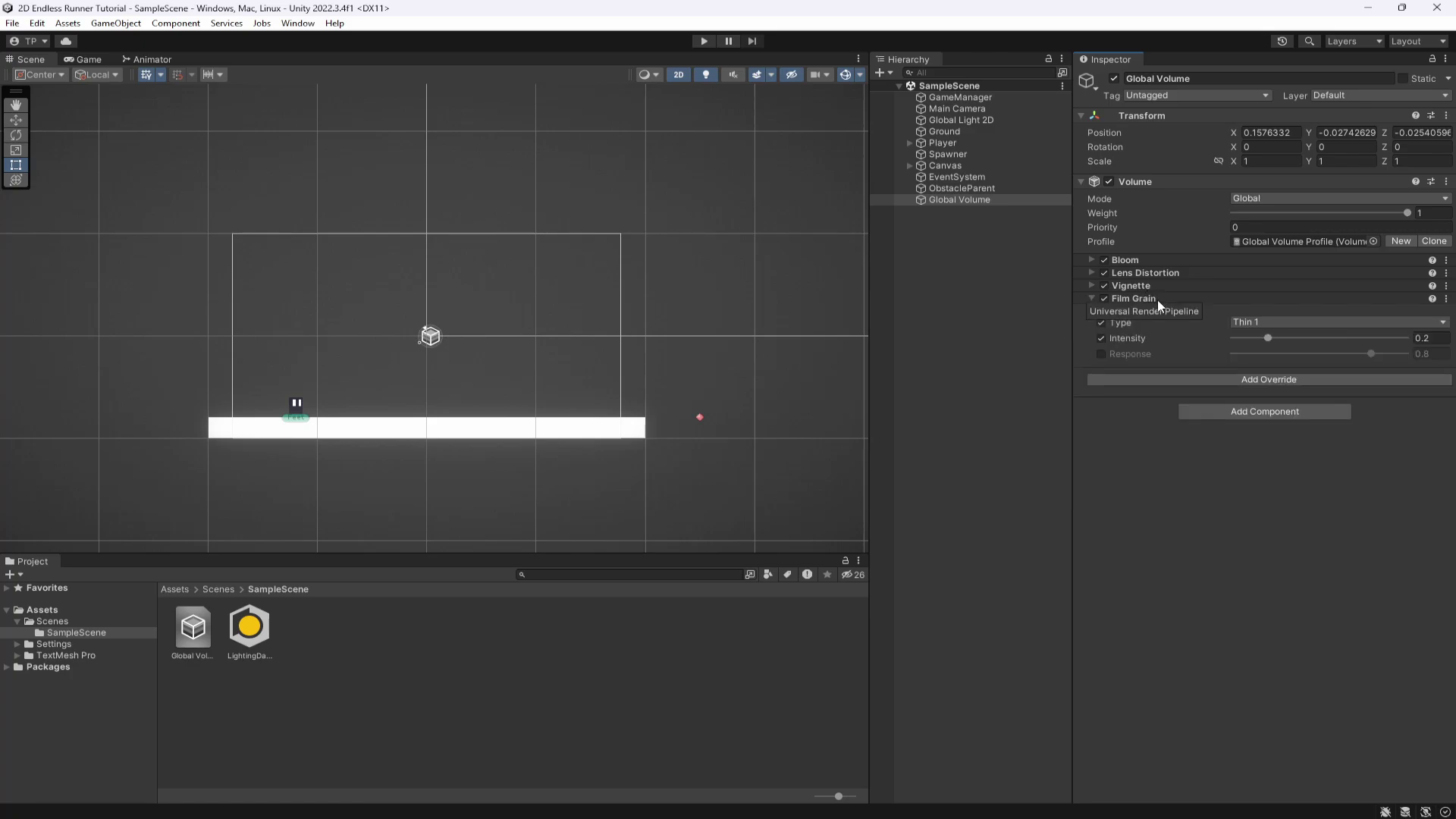
{"action": "left_click", "coordinate": [1157, 298]}
{"action": "scroll", "coordinate": [700, 357], "scroll_direction": "up", "scroll_amount": 2}
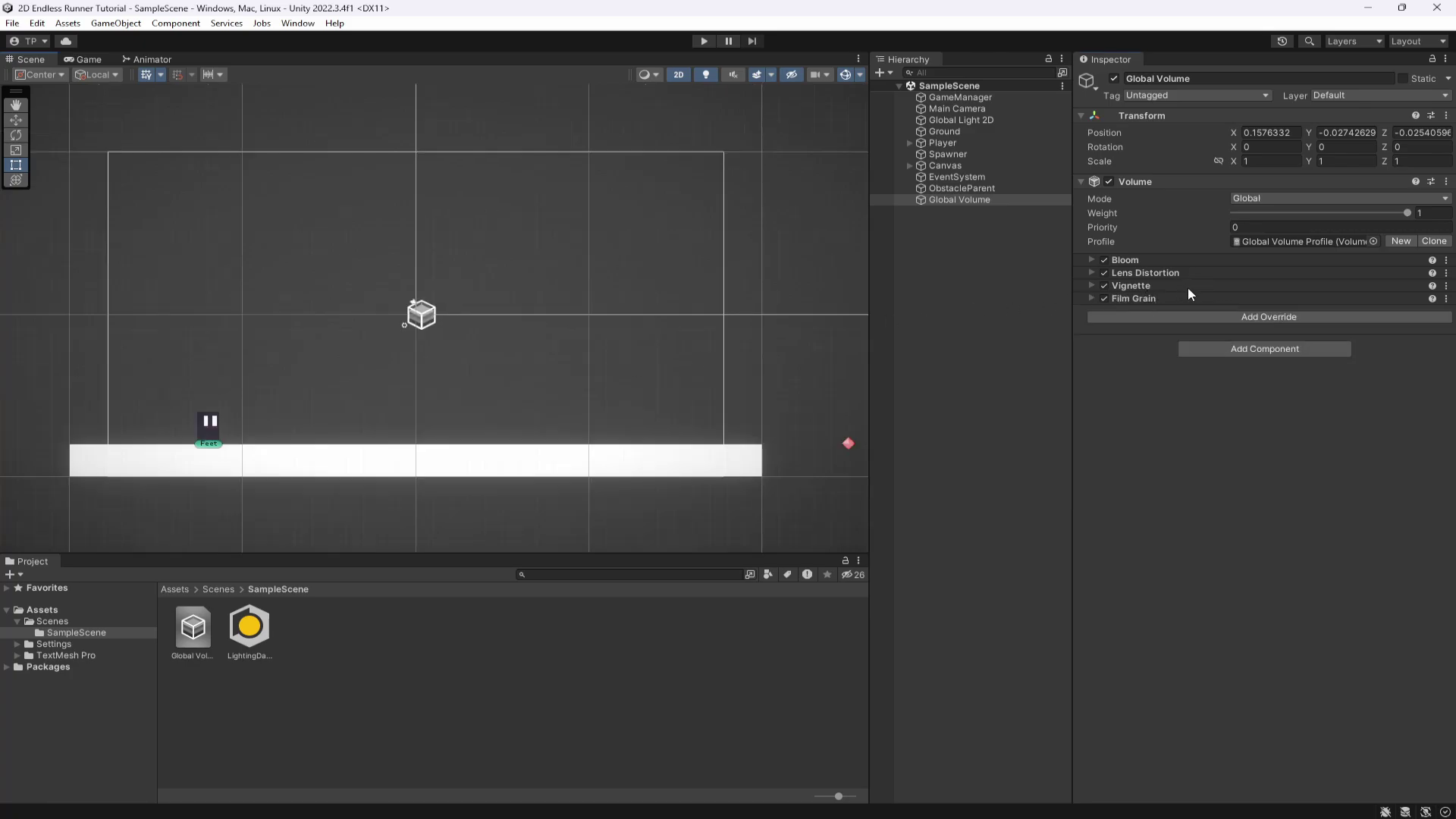
{"action": "left_click", "coordinate": [1186, 317]}
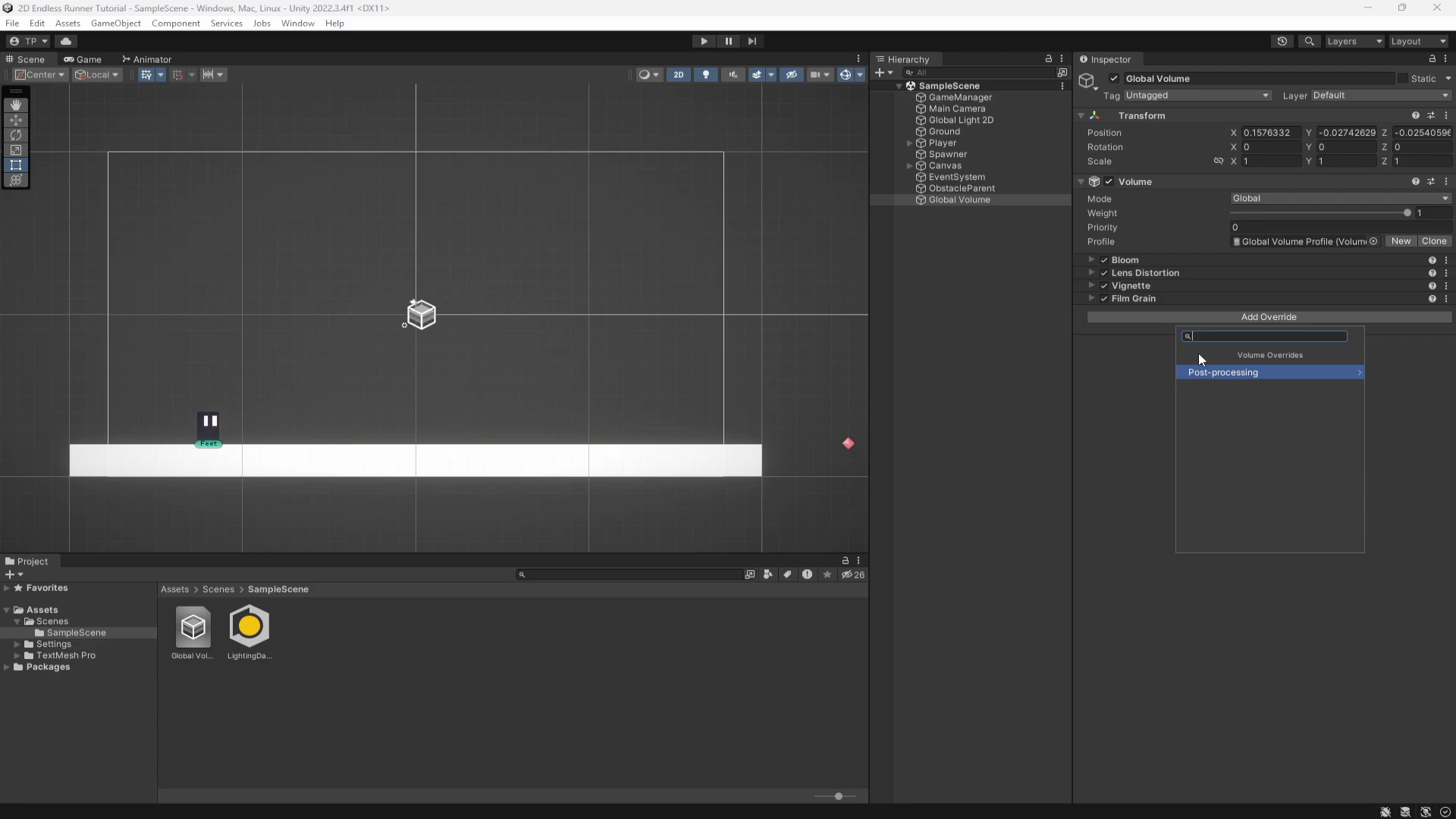
{"action": "left_click", "coordinate": [1202, 372]}
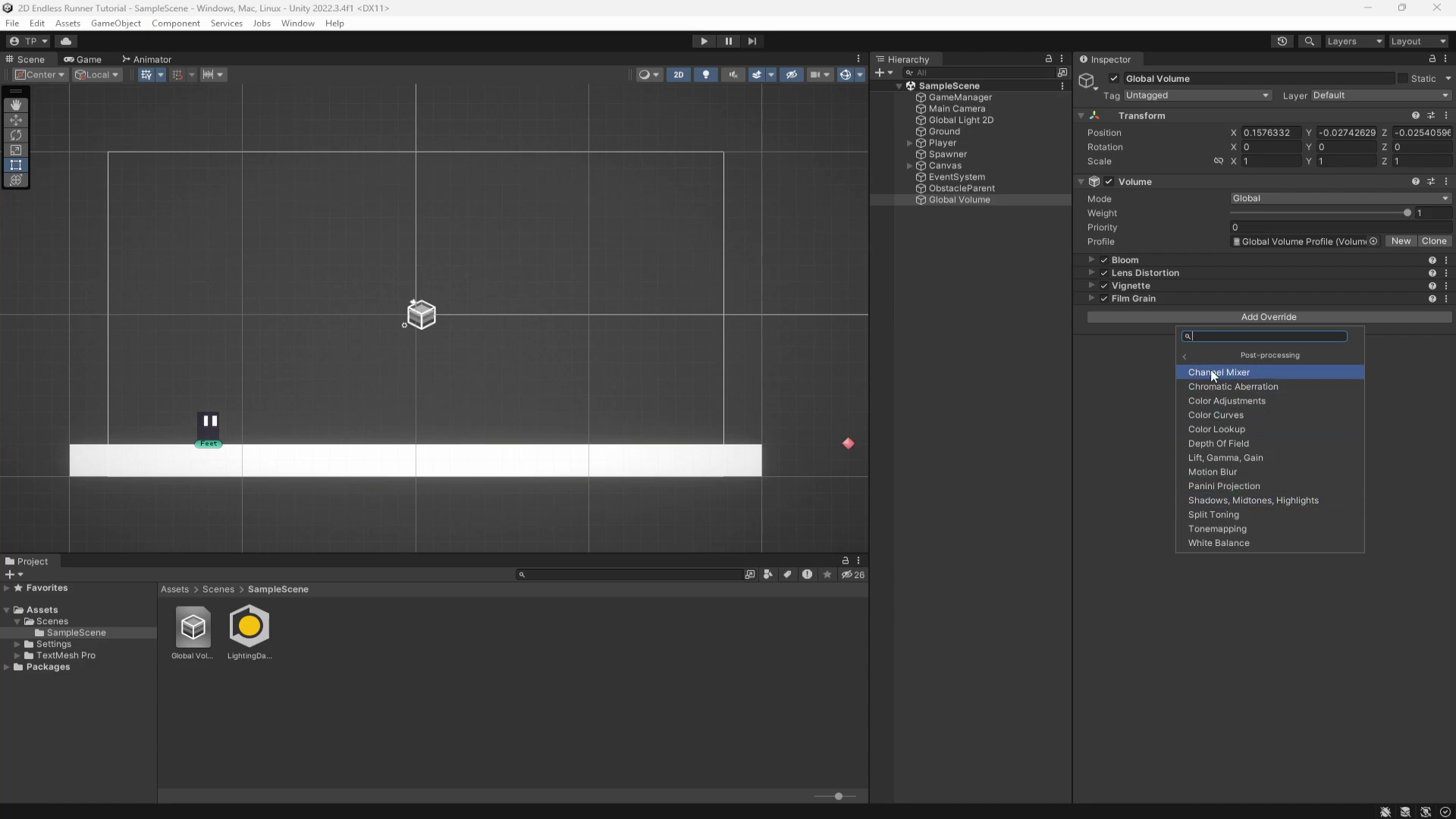
{"action": "left_click", "coordinate": [876, 438]}
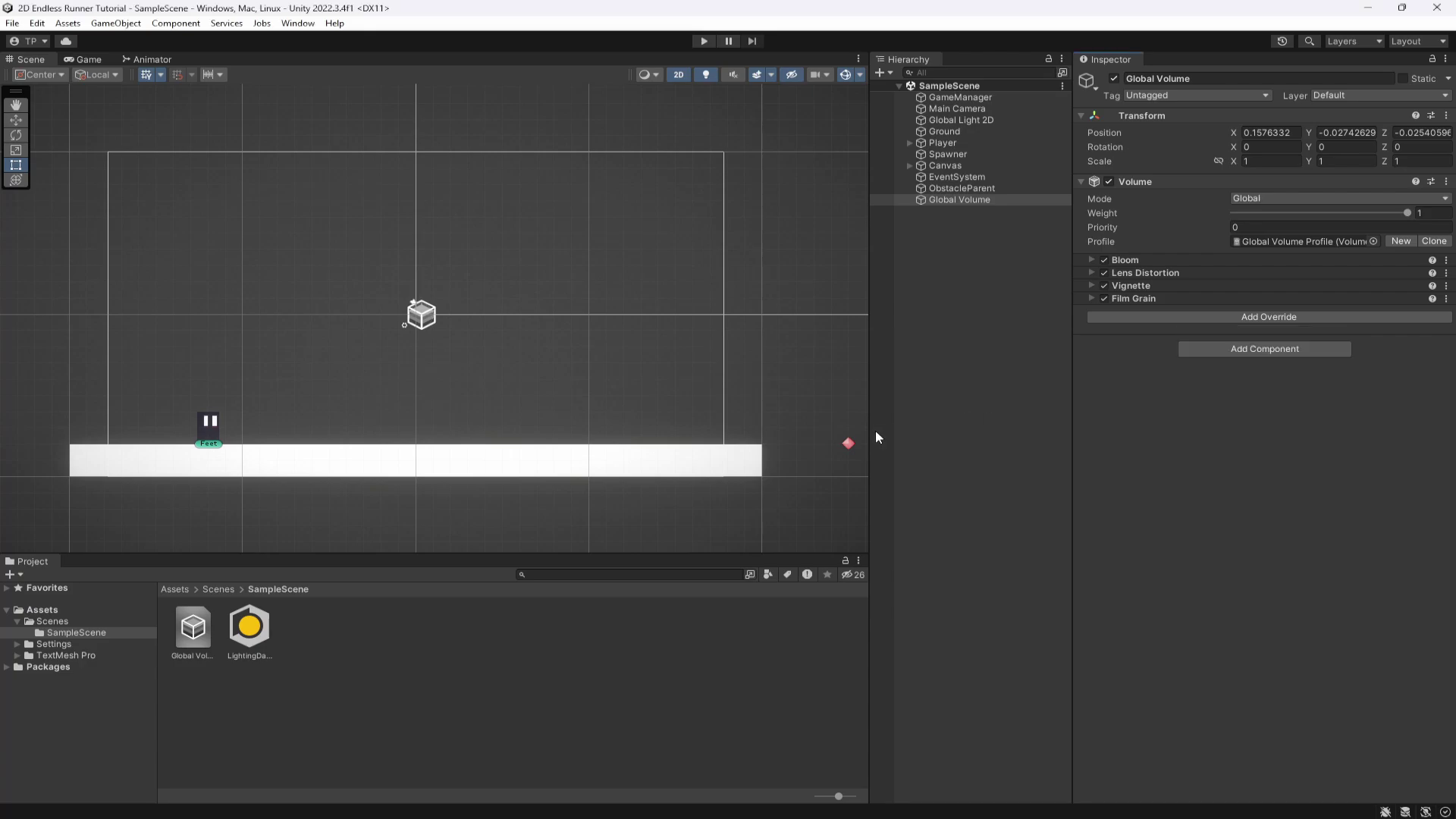